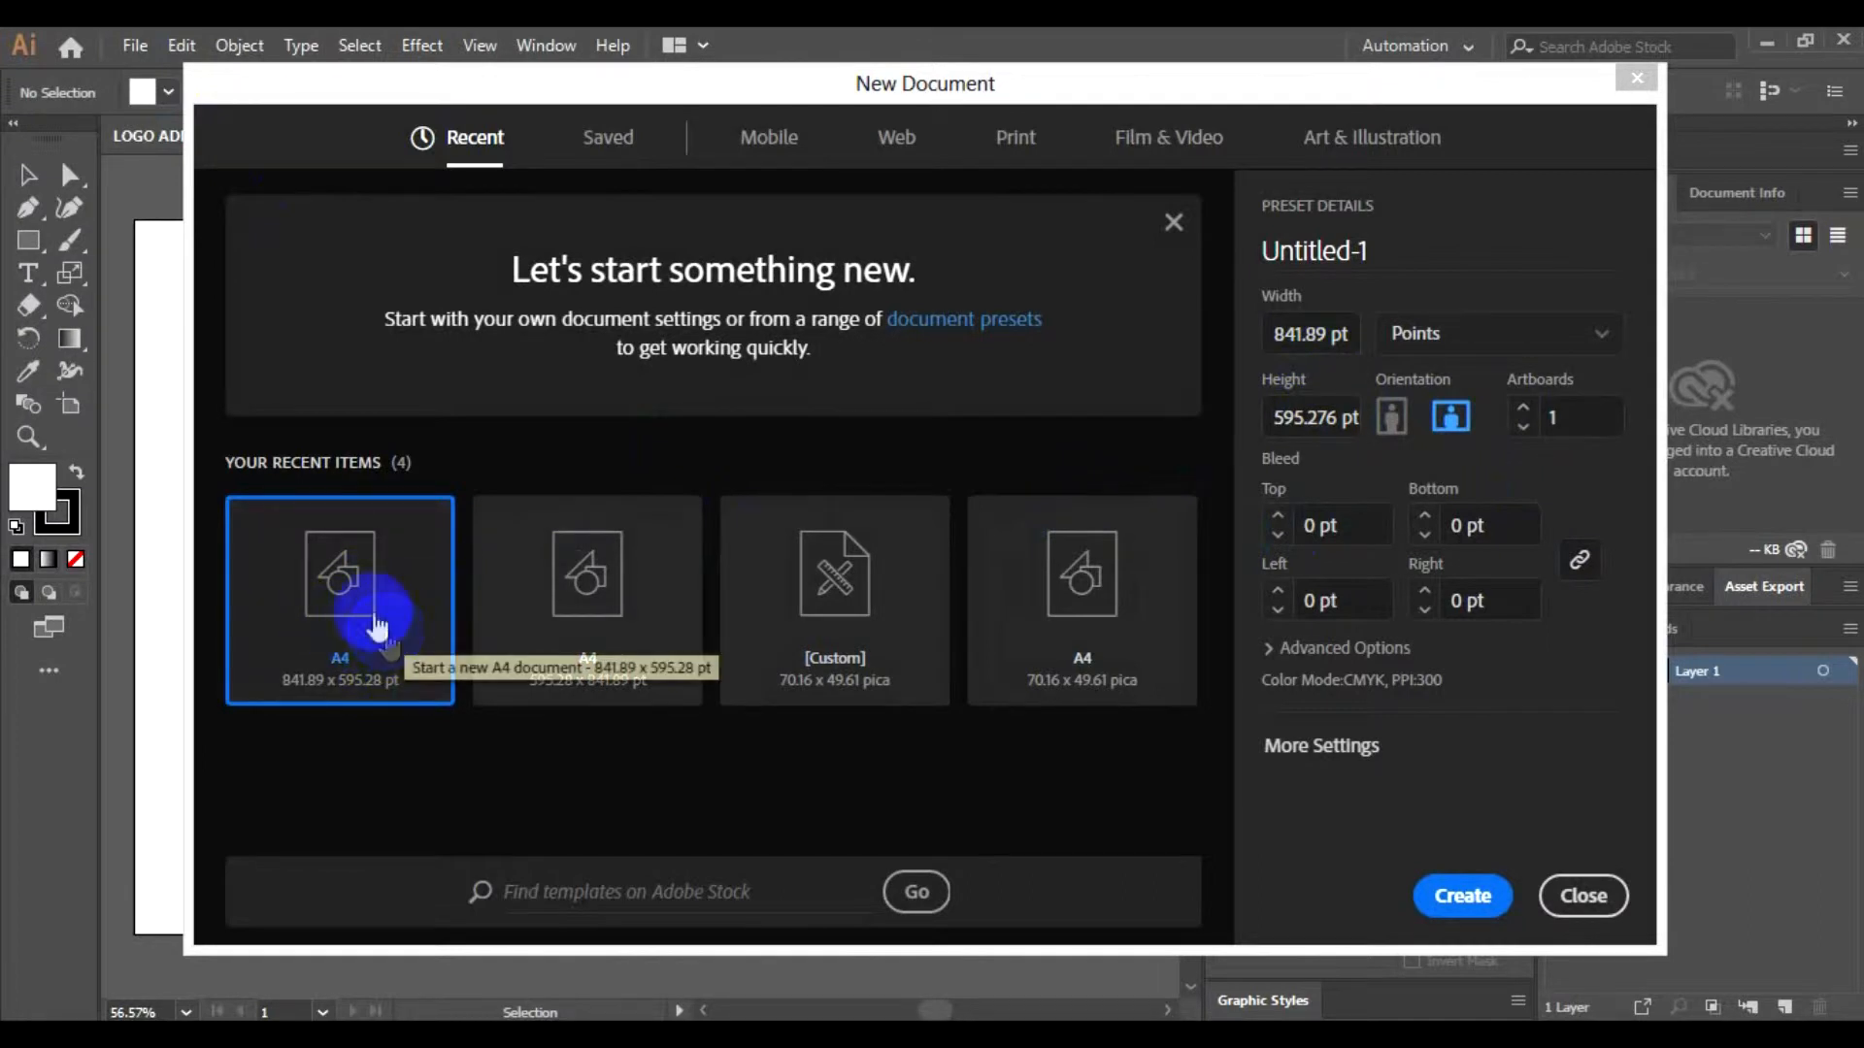
Step: Create a new landscape A4 document measuring 841.89 x 595.276 pt
click(1450, 427)
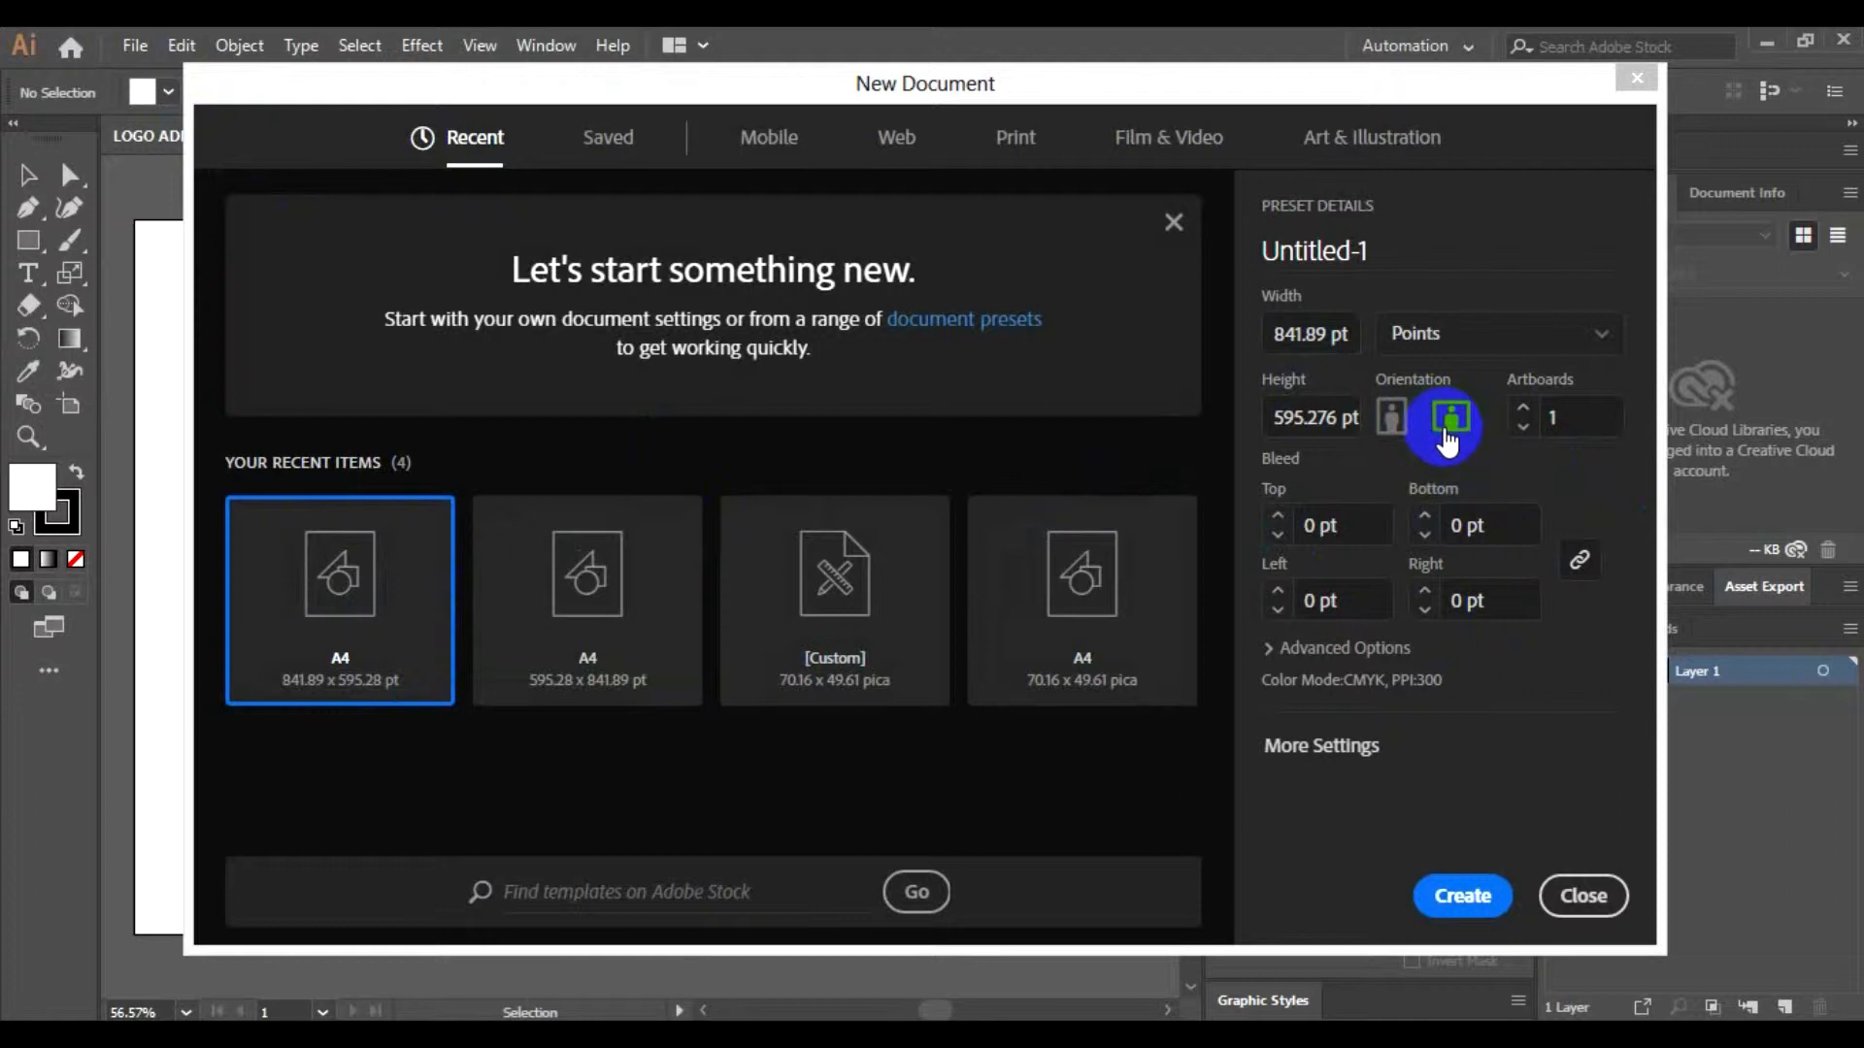
click(1463, 897)
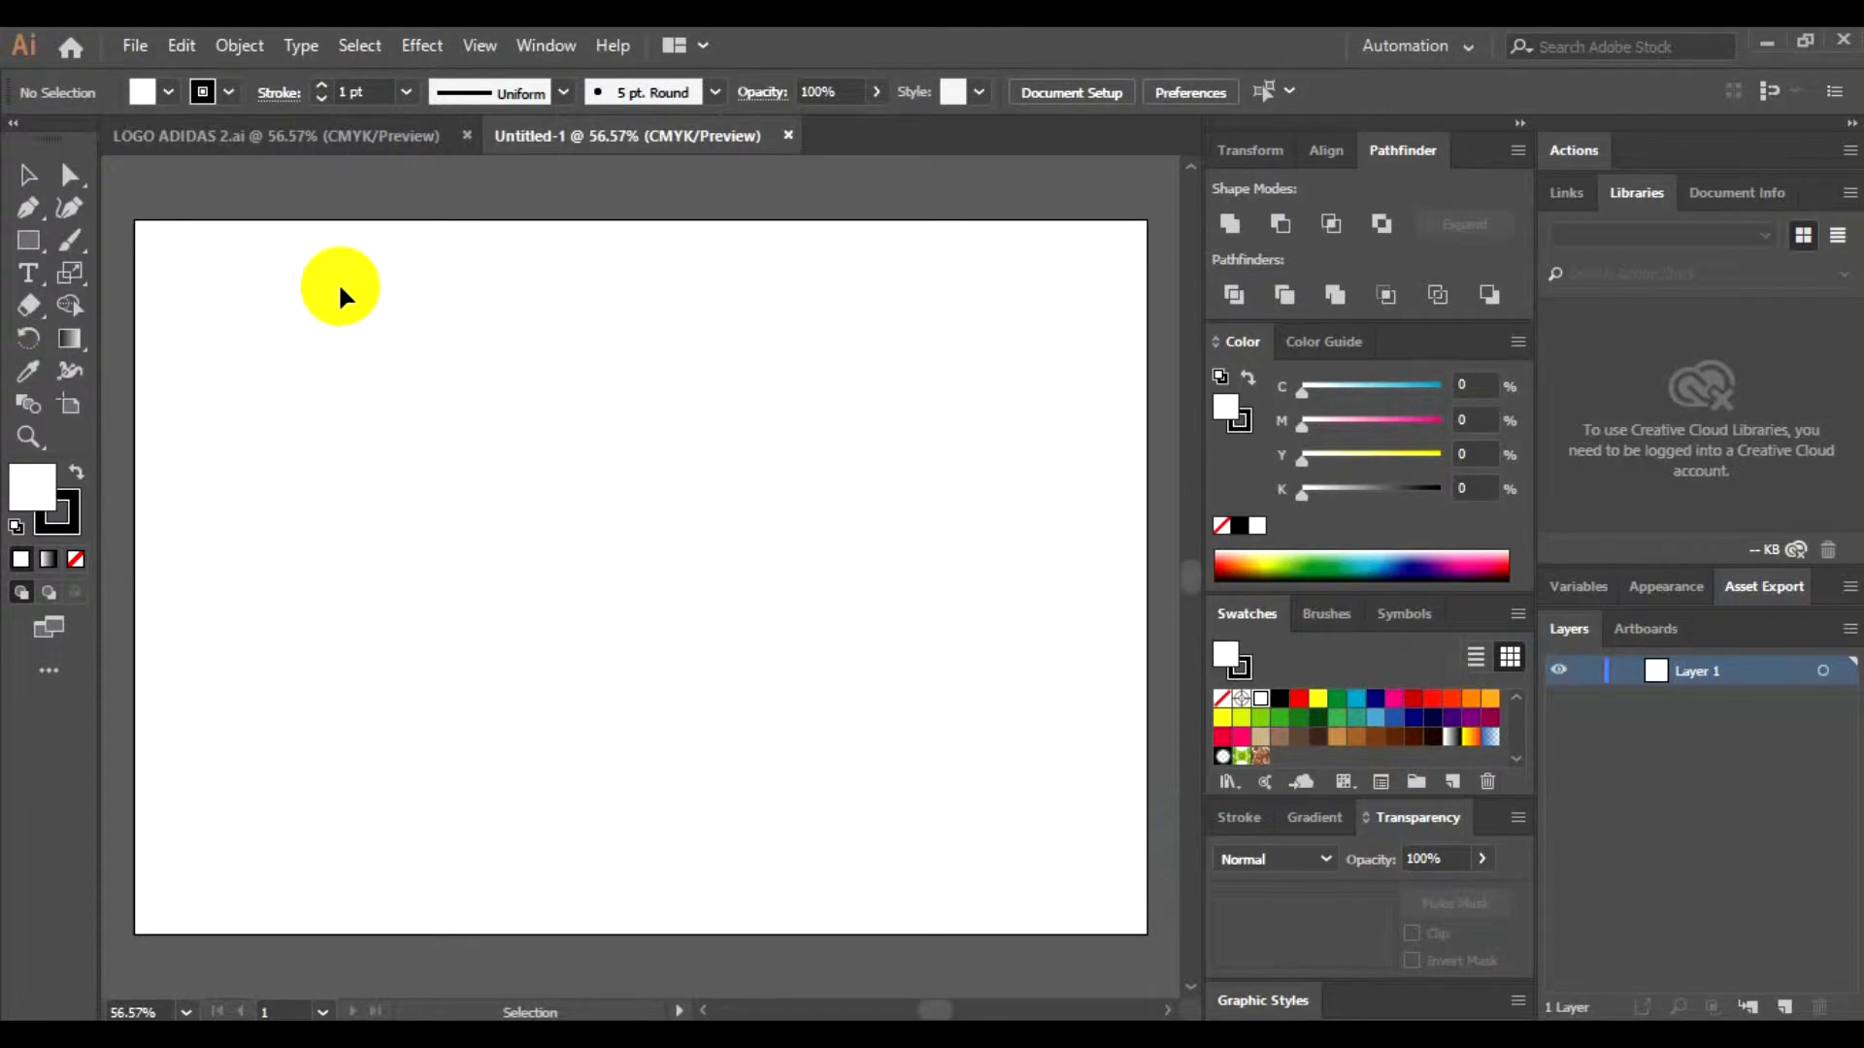
Step: Draw a near-circular ellipse about 291 pt wide and 298 pt high in the left half of the artboard
click(76, 275)
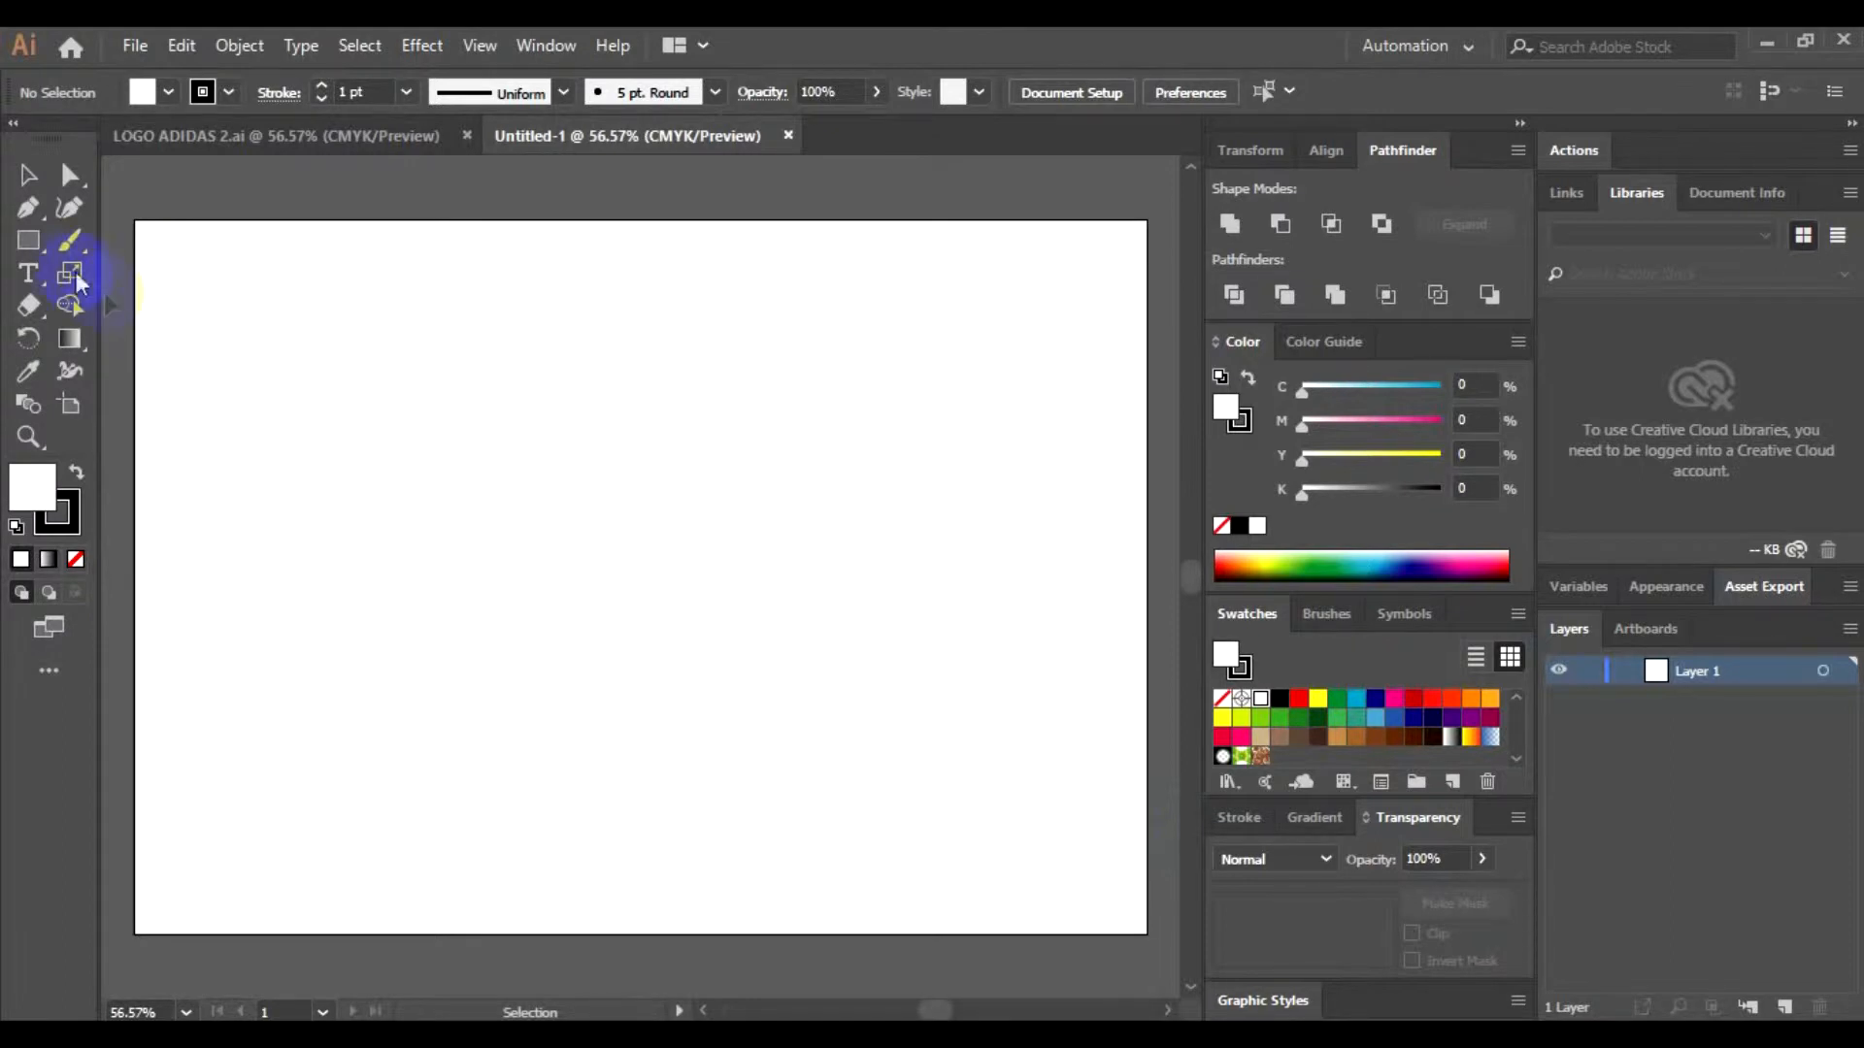
drag(37, 249, 94, 275)
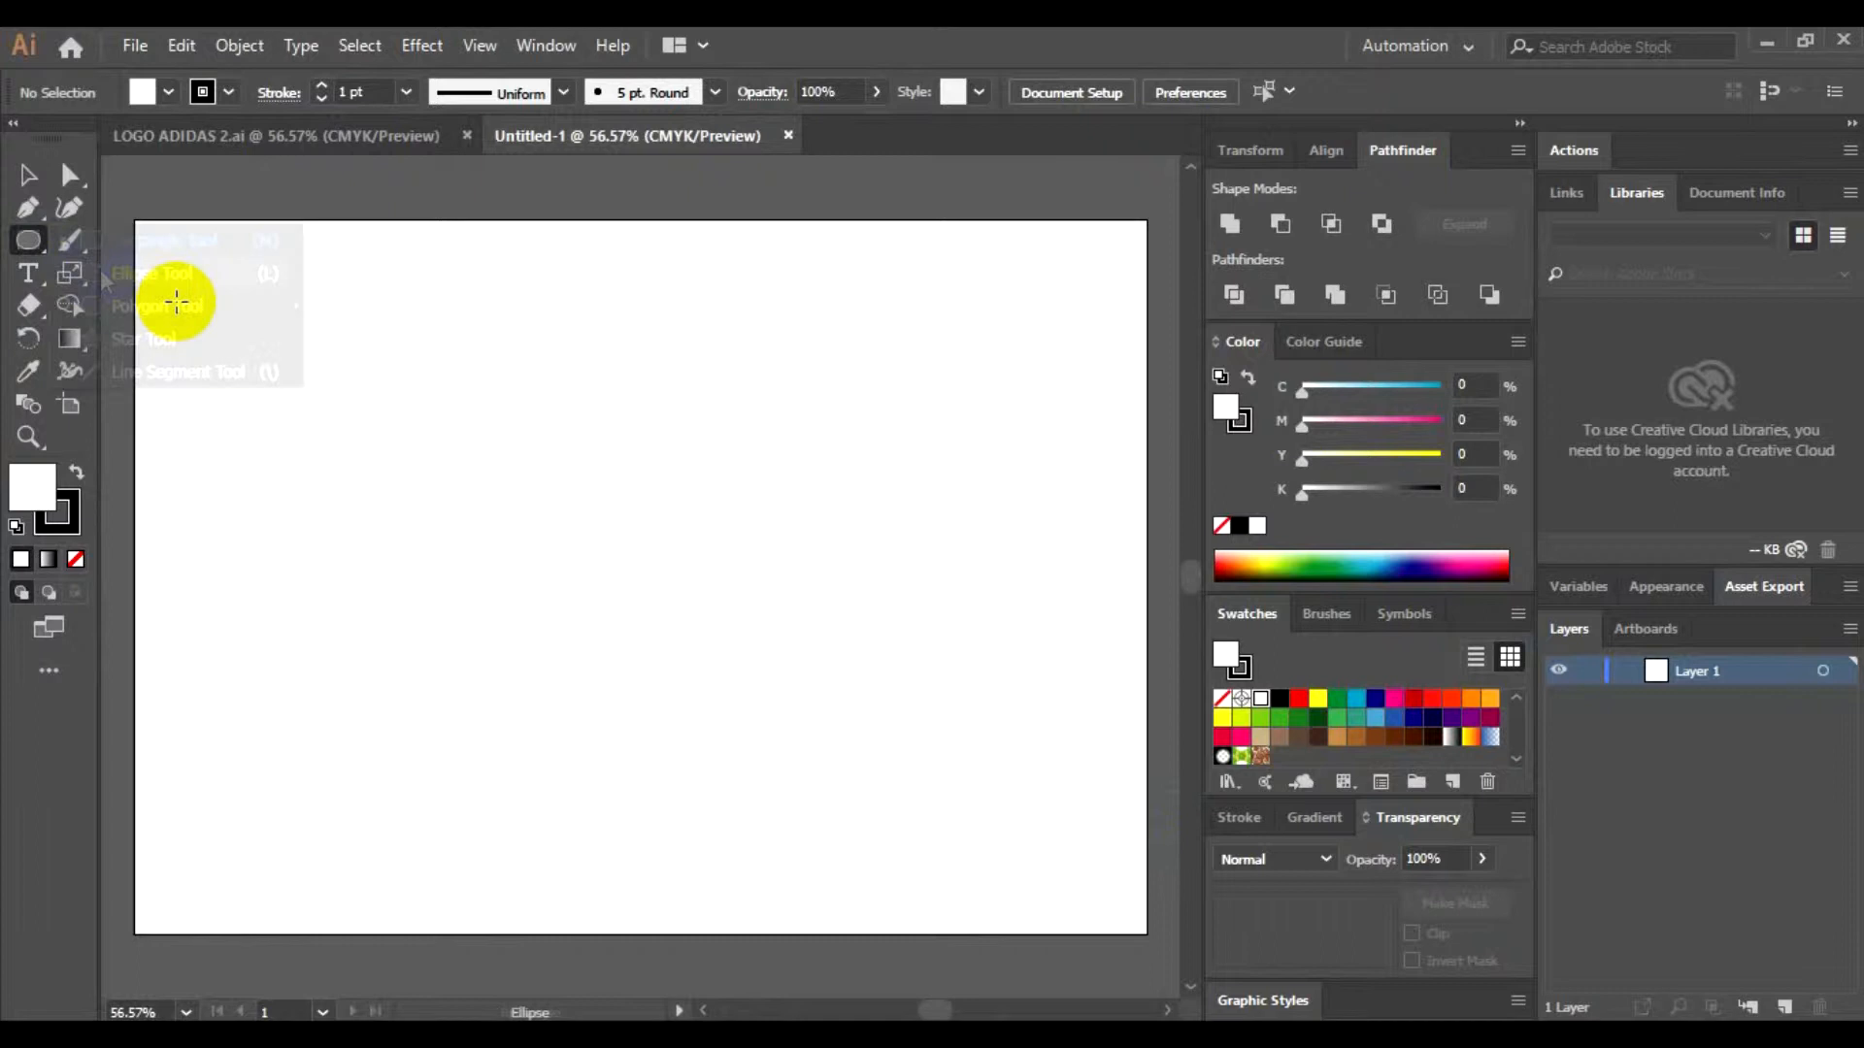
drag(252, 326, 595, 635)
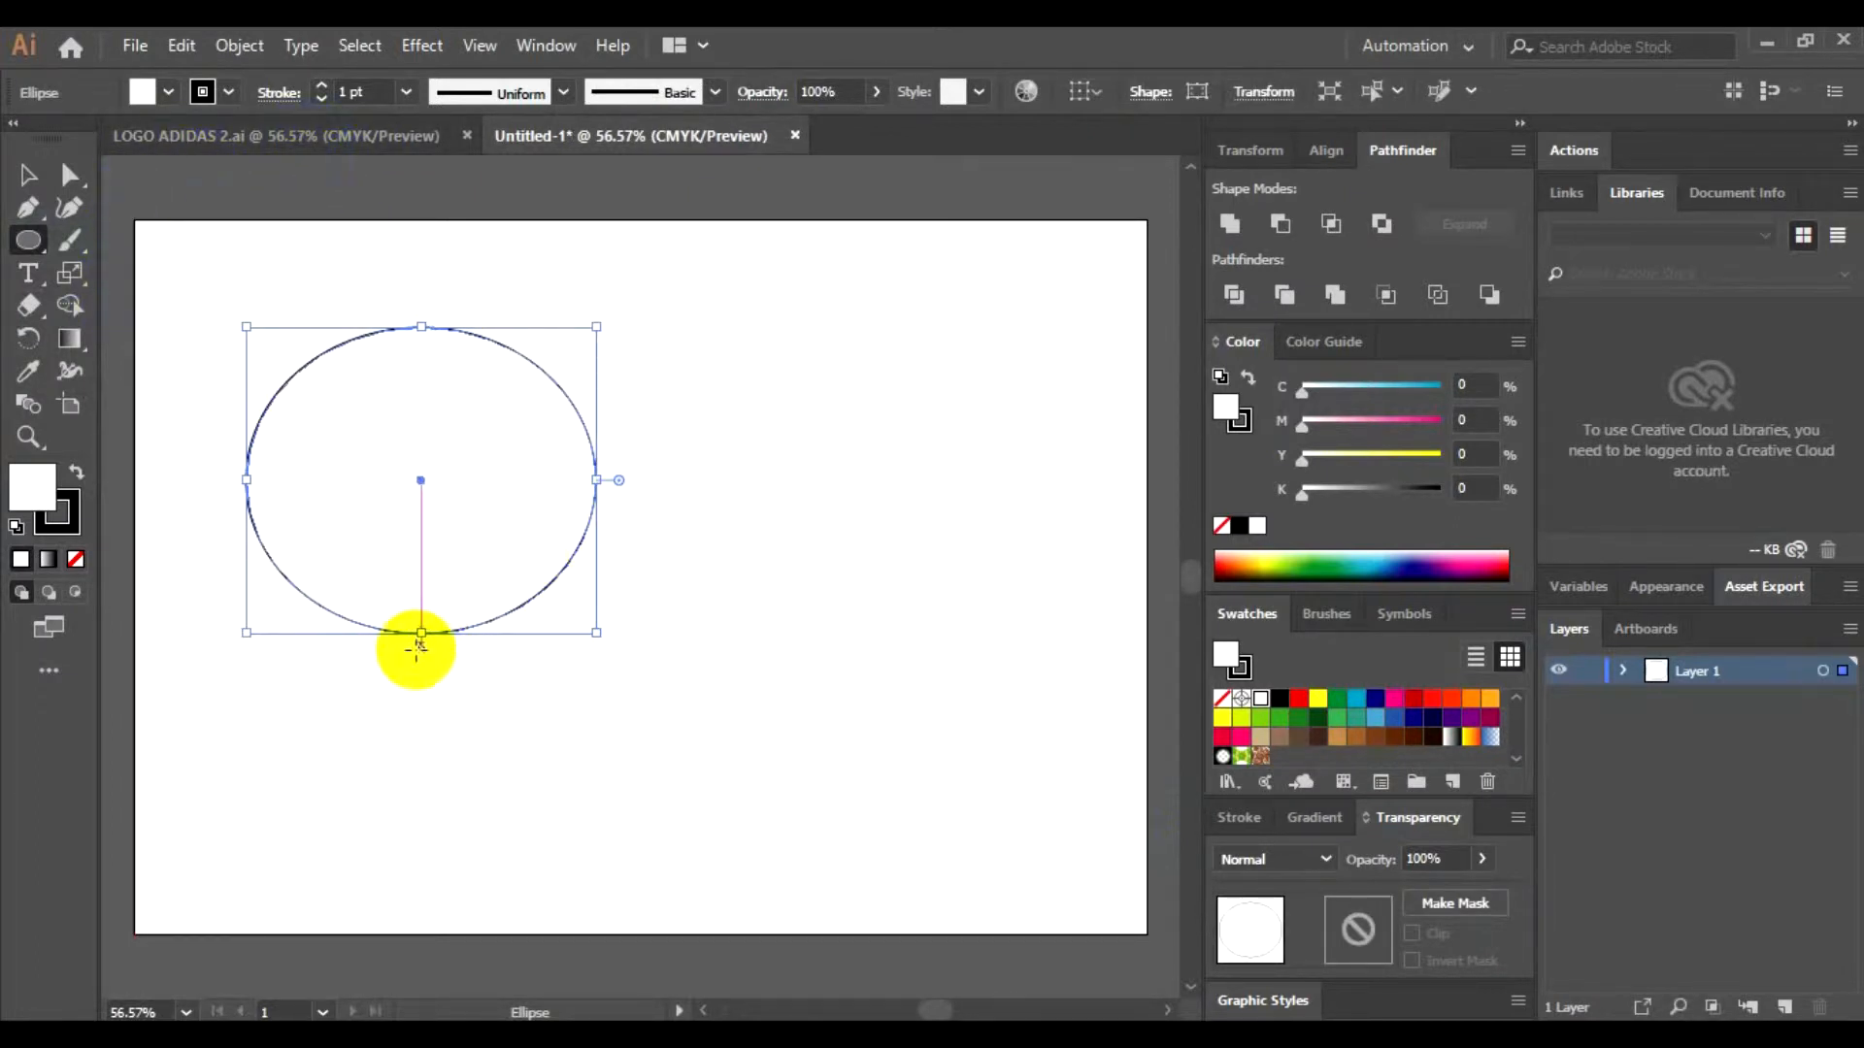
drag(424, 634, 421, 685)
Step: Duplicate the circle and place the copy level with the original, partly overlapping its right side
key(ctrl+c)
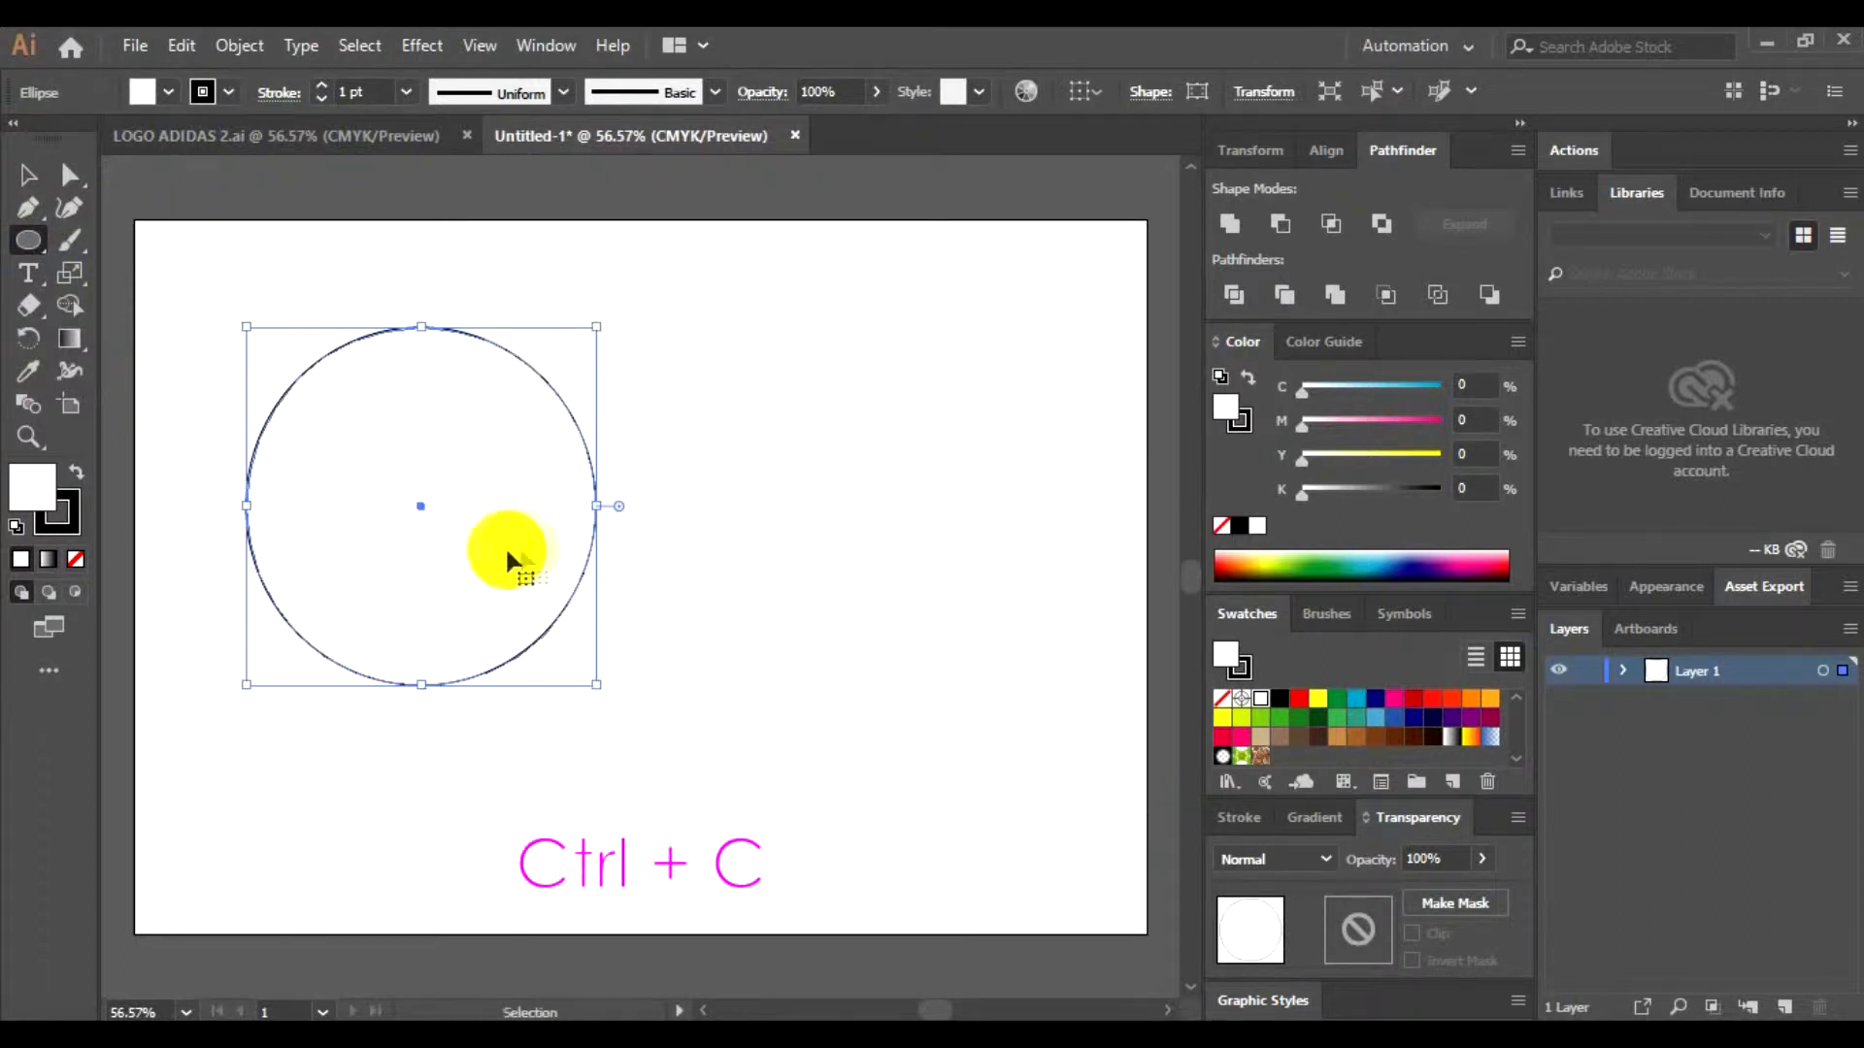
key(ctrl+v)
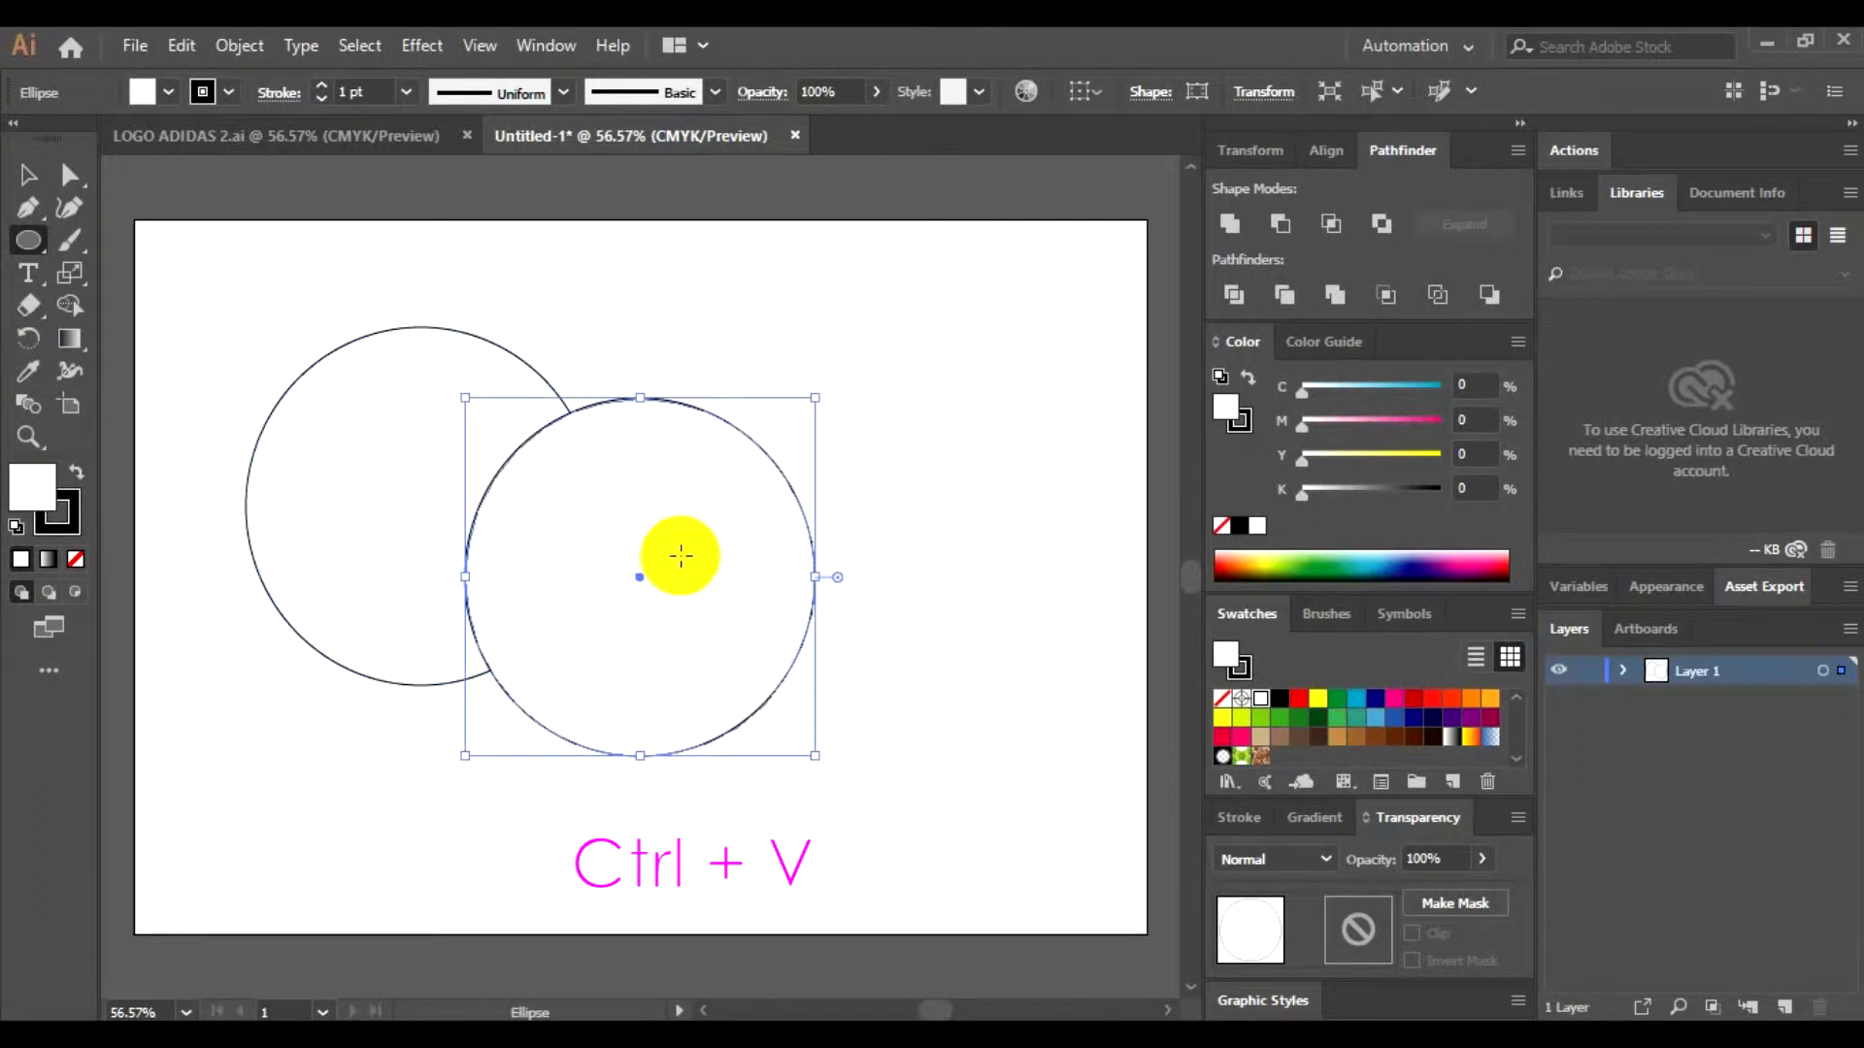
key(v)
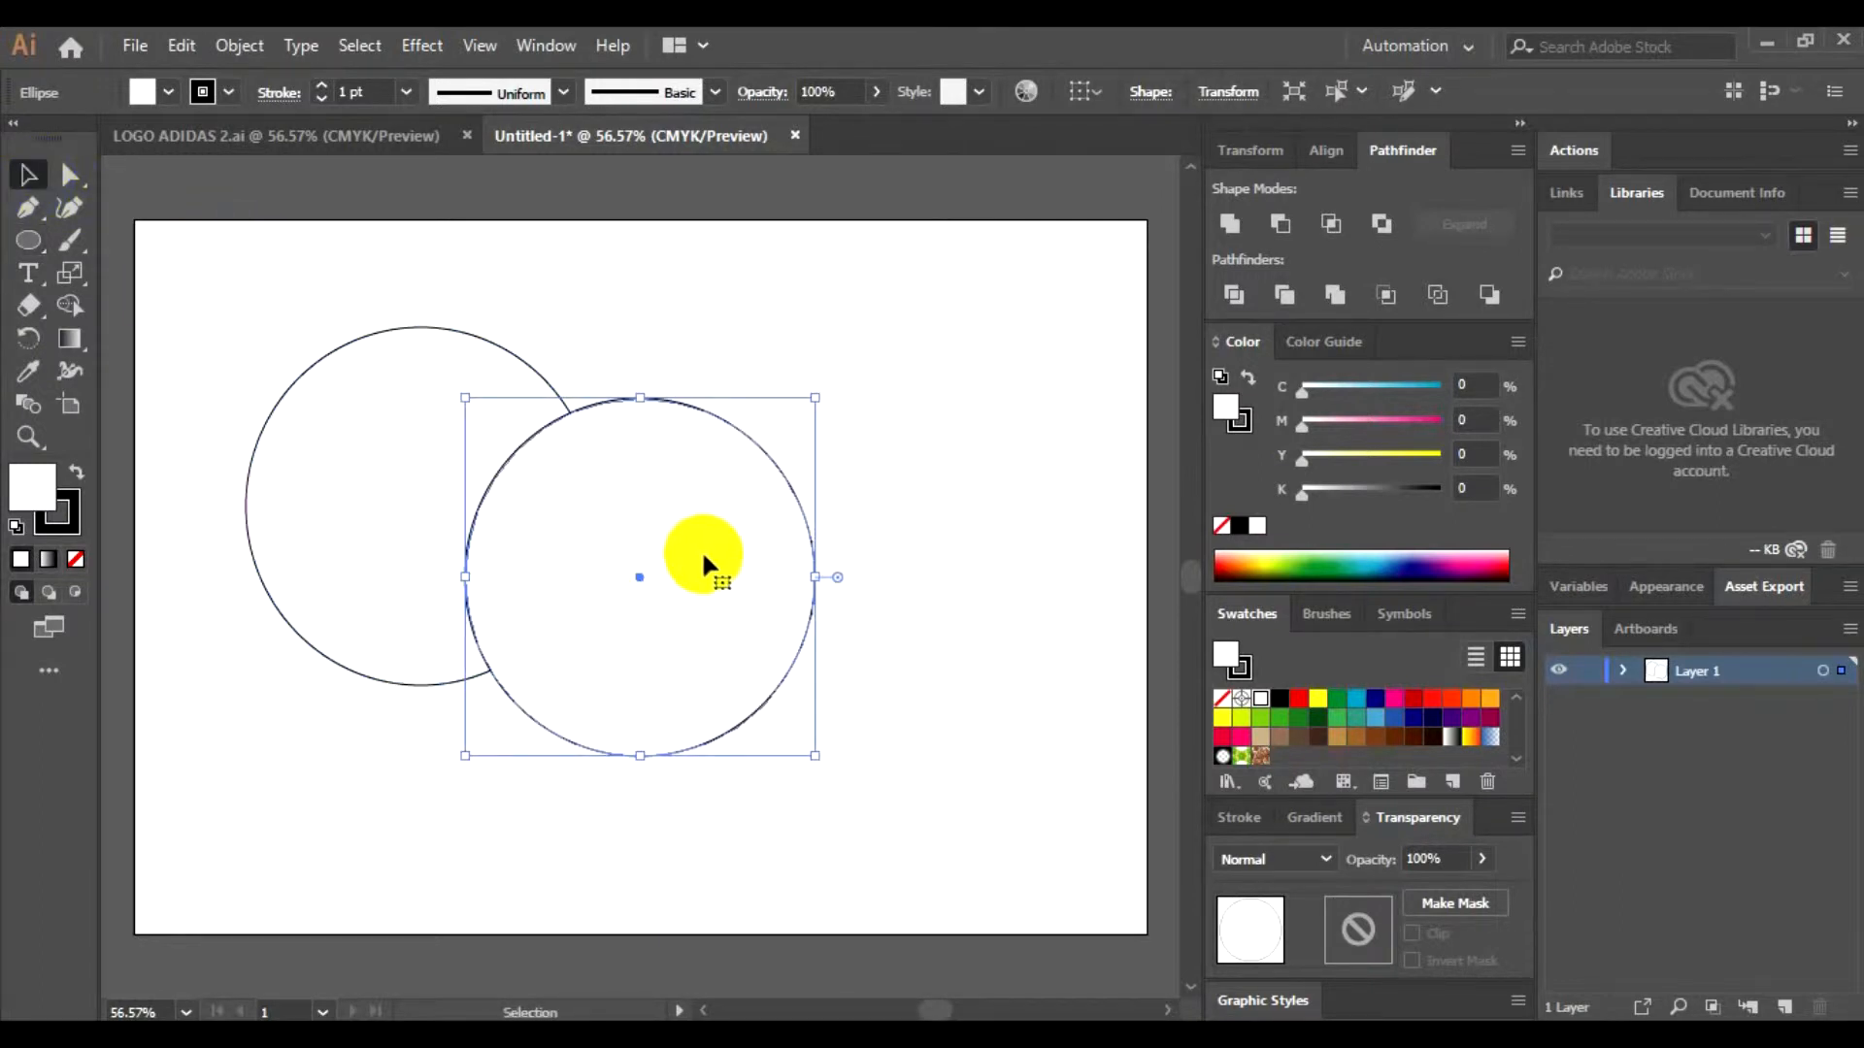
drag(700, 535, 705, 498)
click(856, 424)
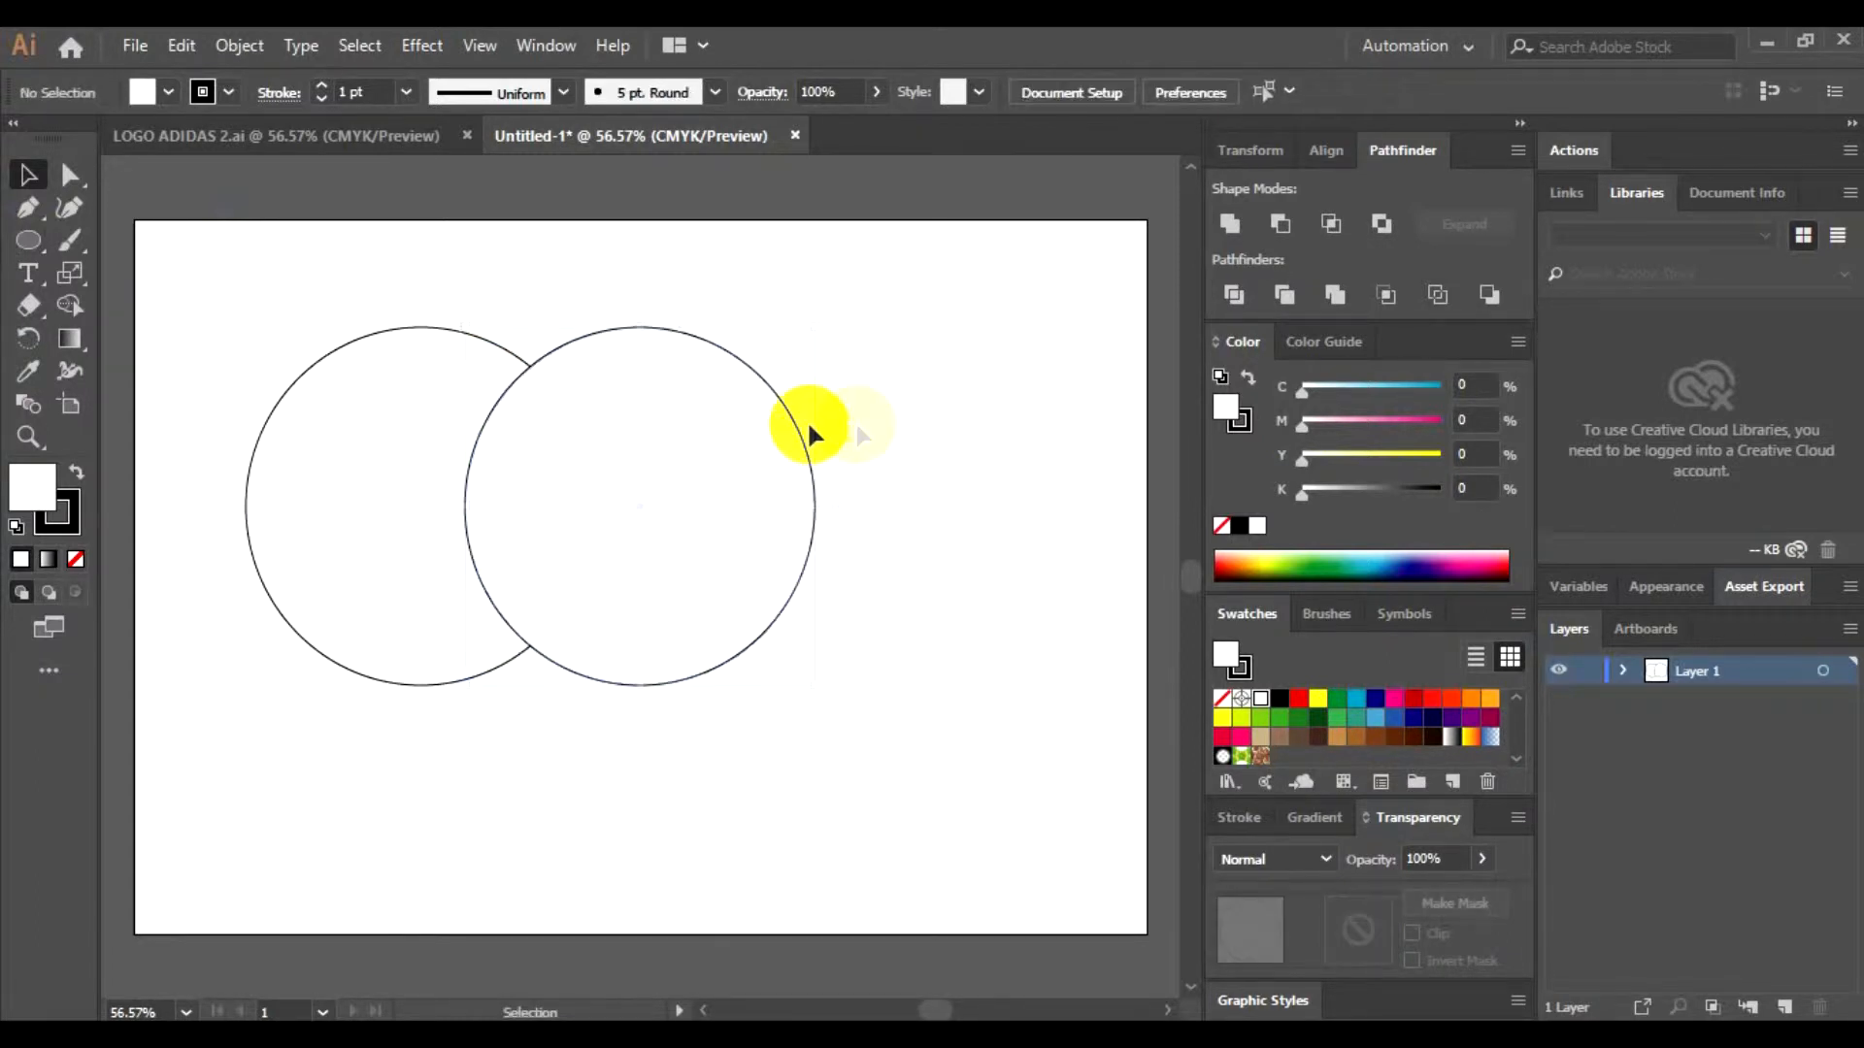
Step: Remove the fill from both circles, keeping only their black 1 pt outlines
click(523, 467)
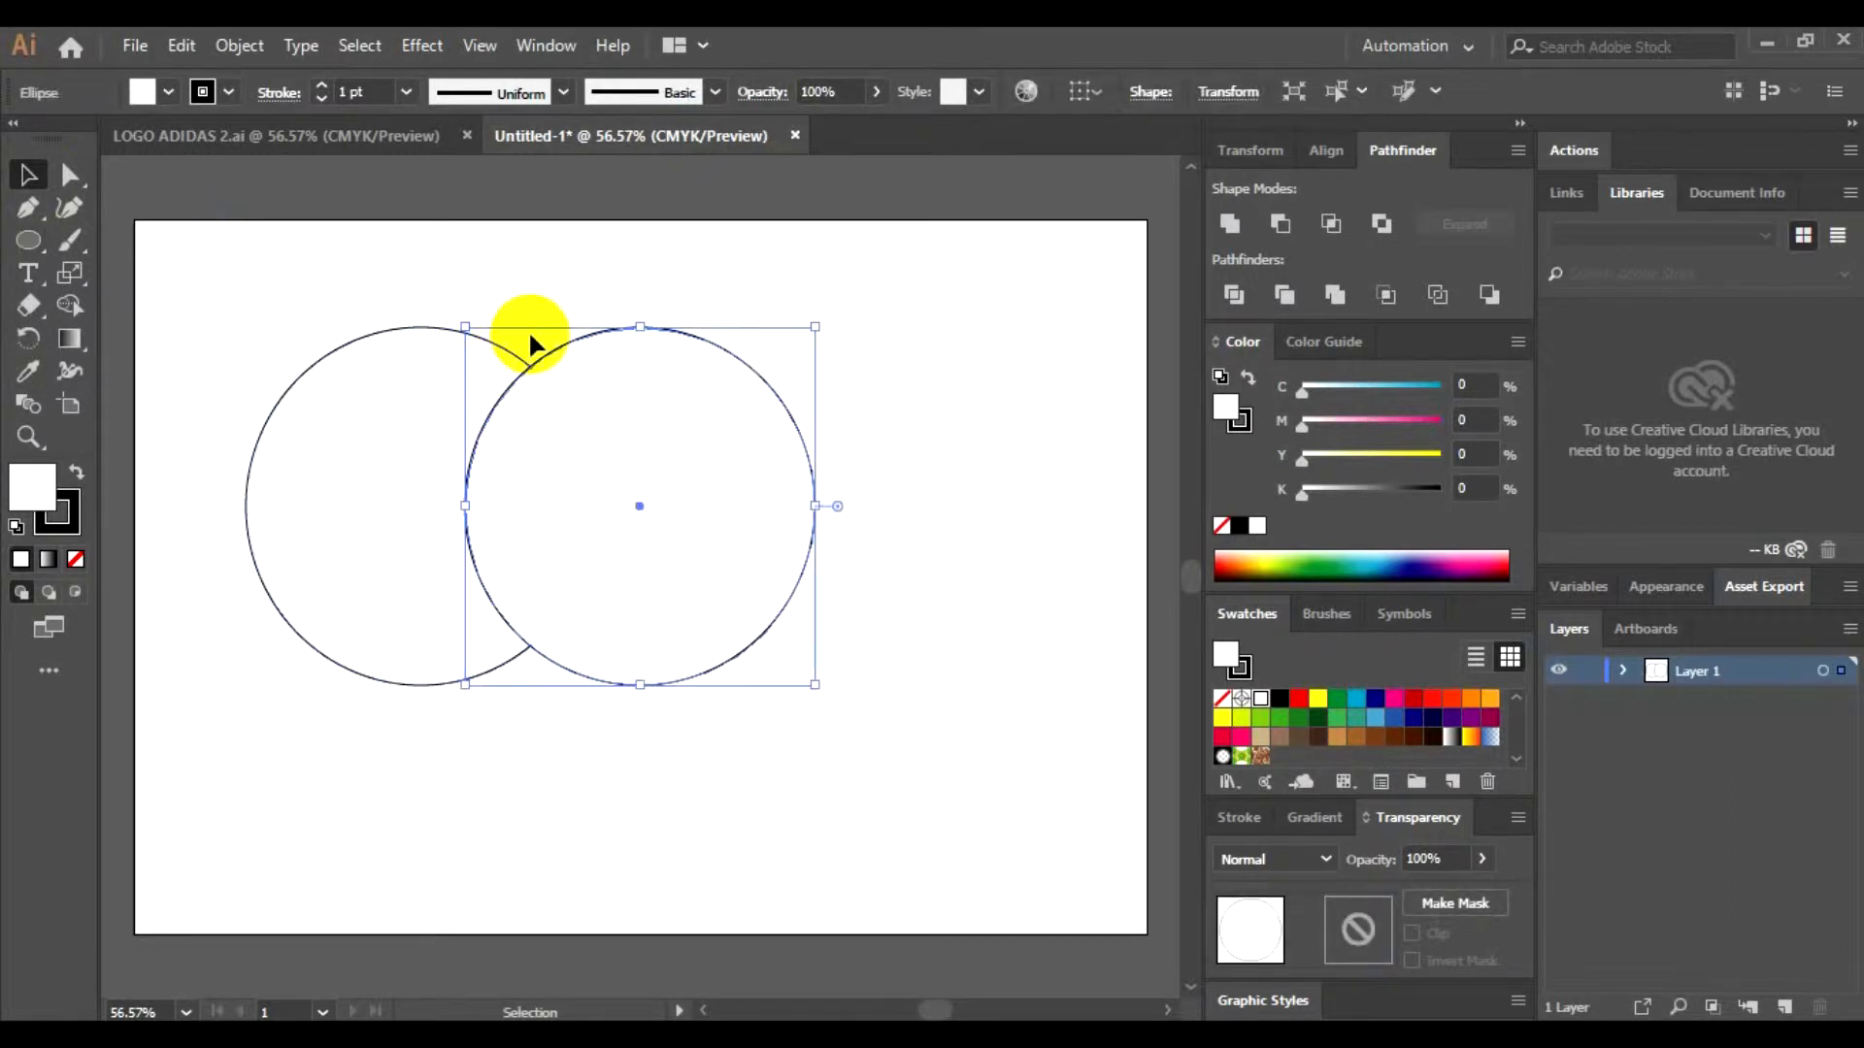
click(47, 500)
click(76, 559)
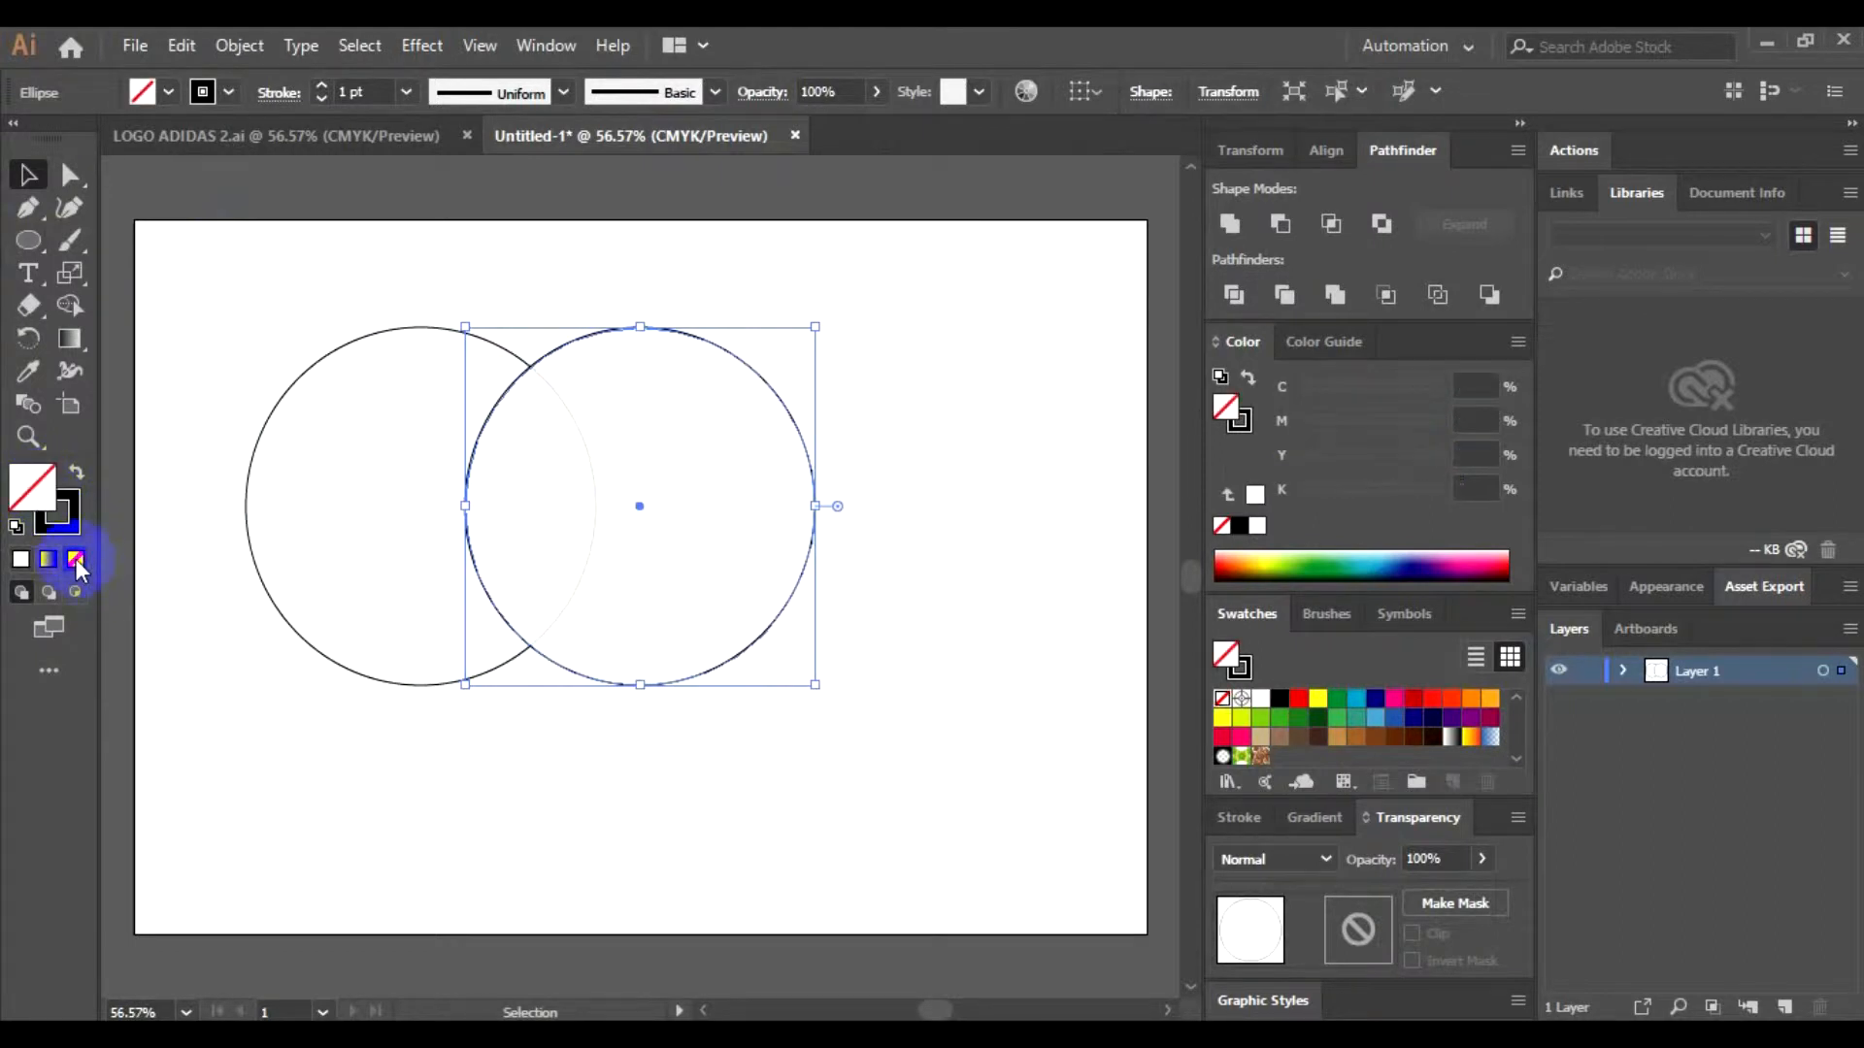
click(341, 461)
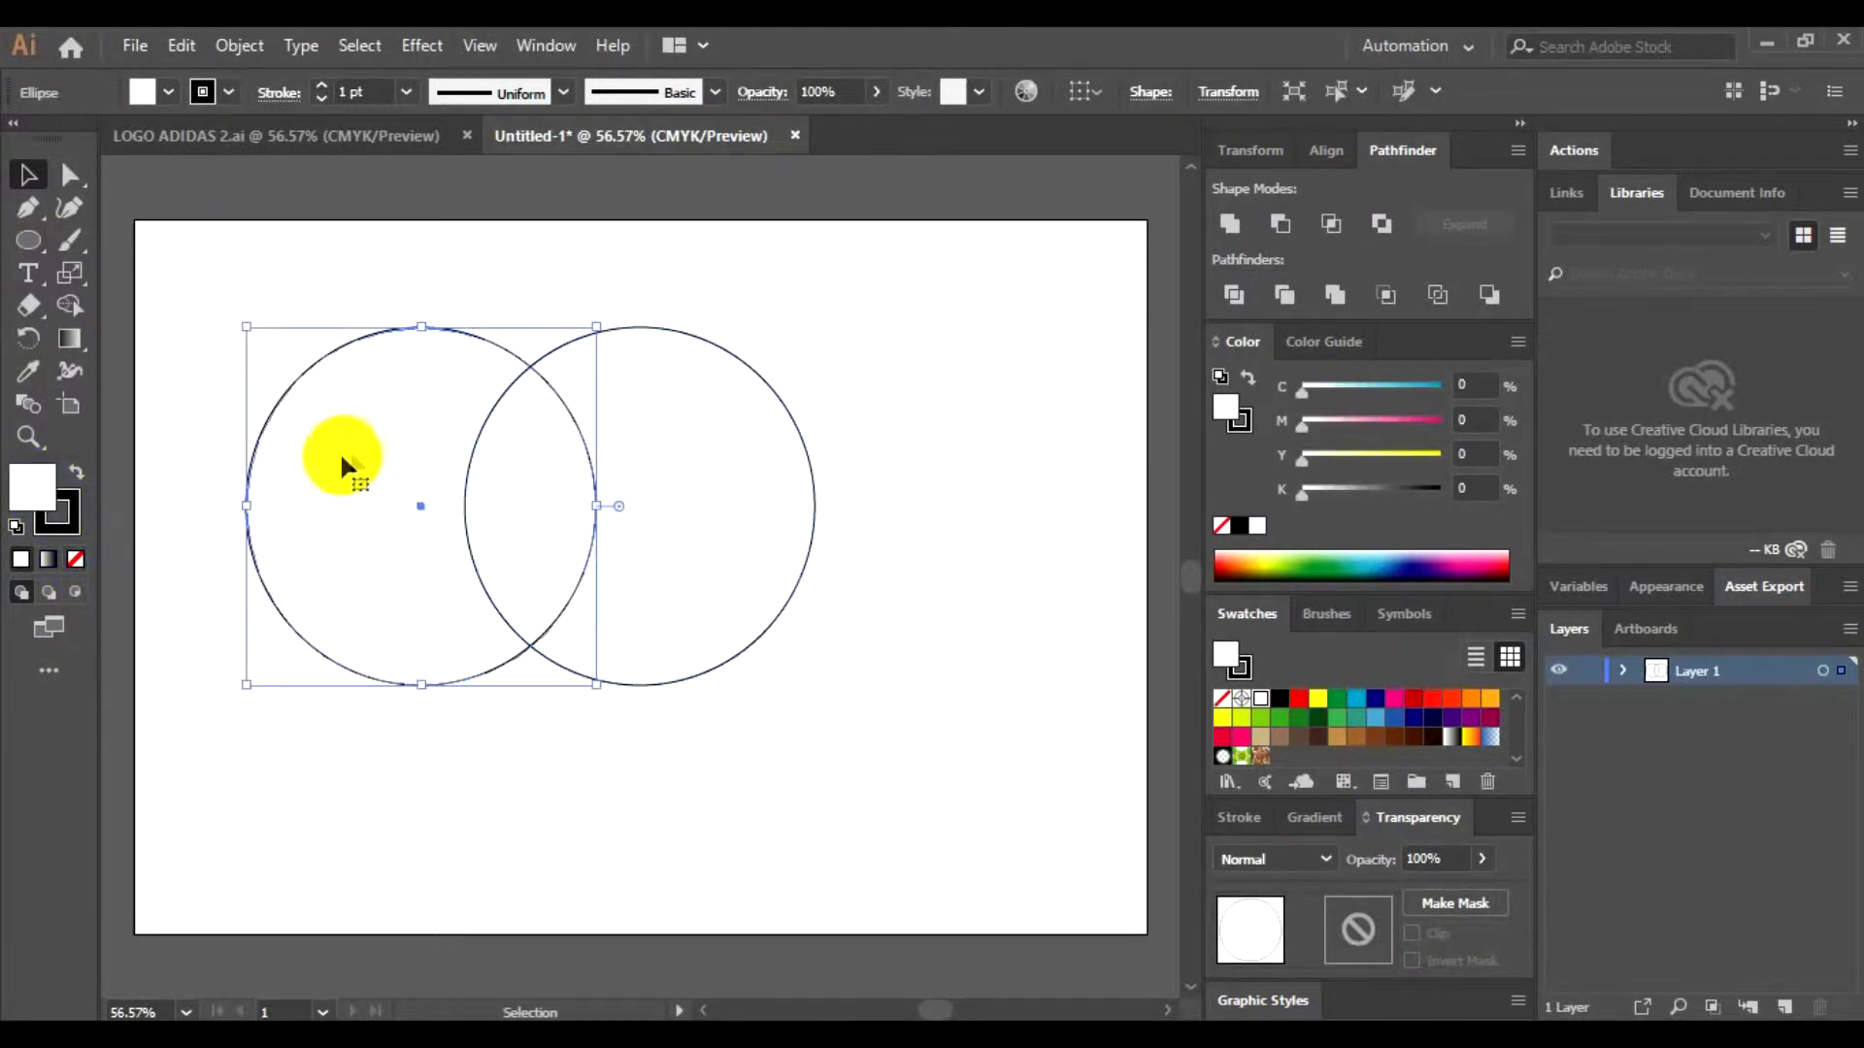
click(76, 524)
click(33, 485)
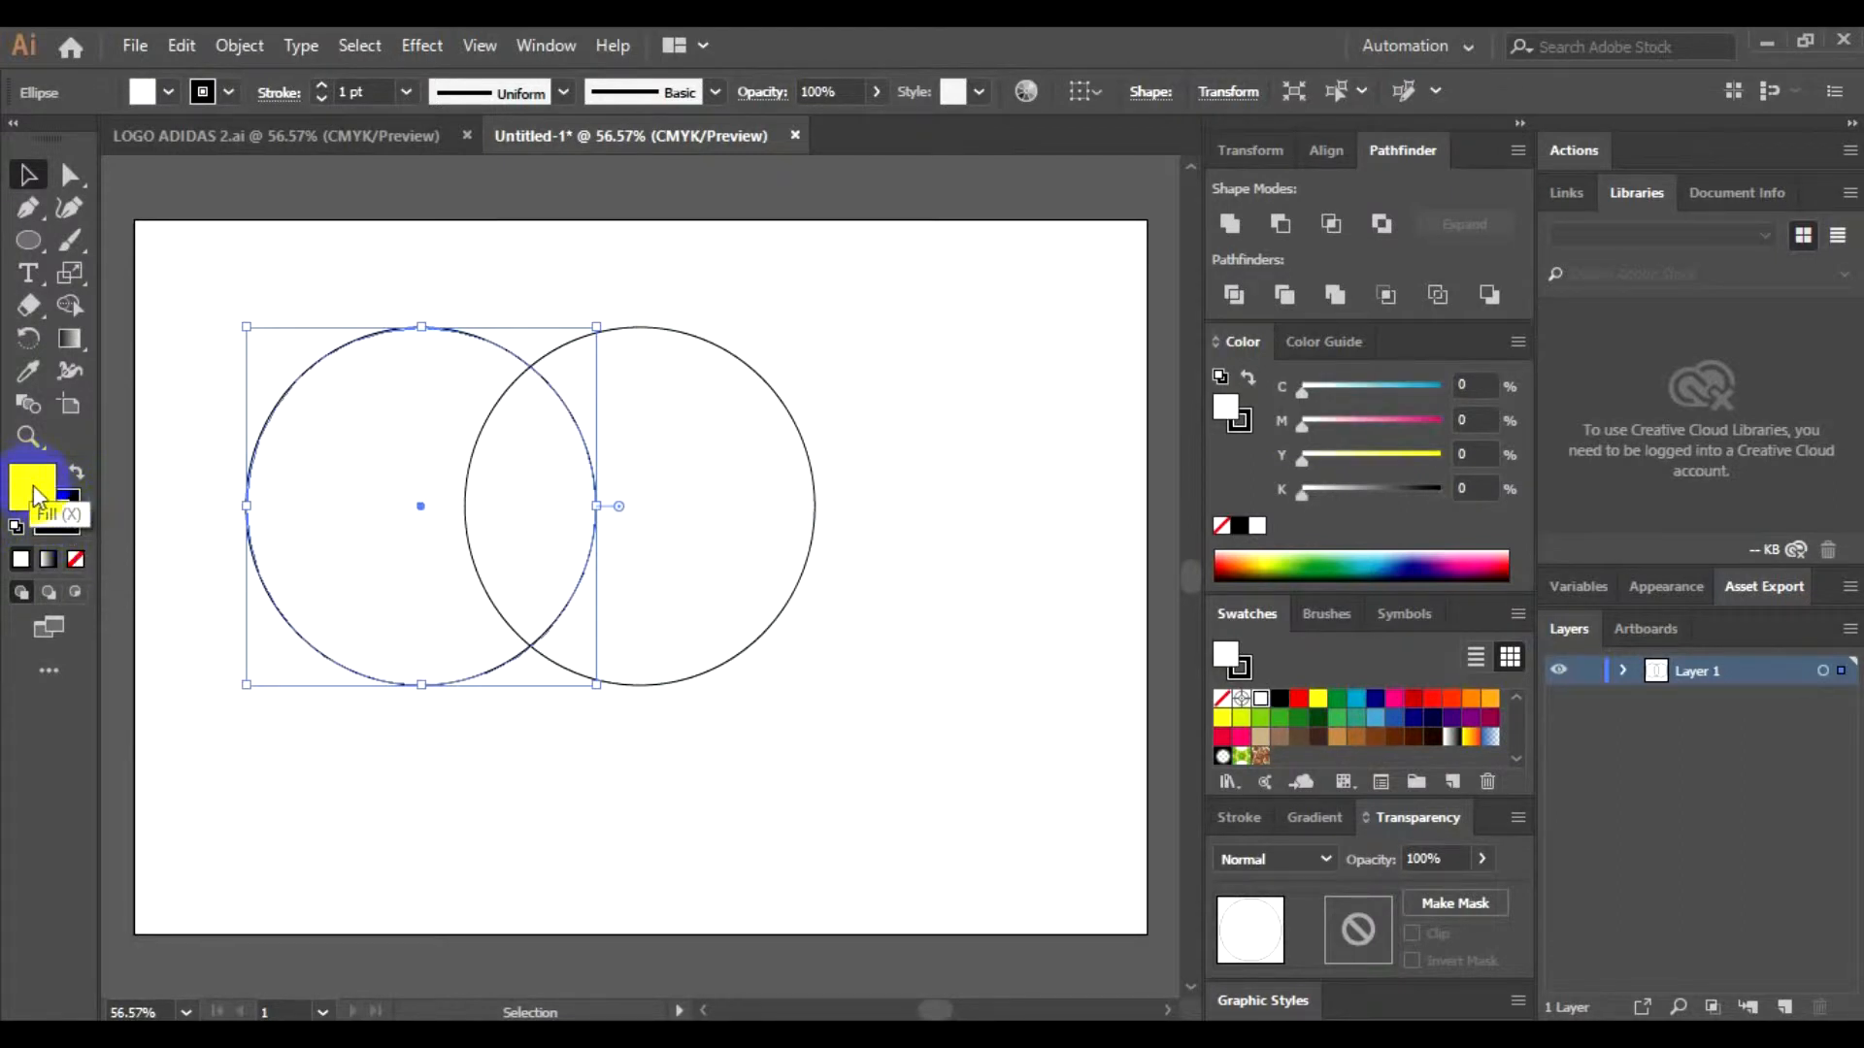
click(76, 559)
click(347, 503)
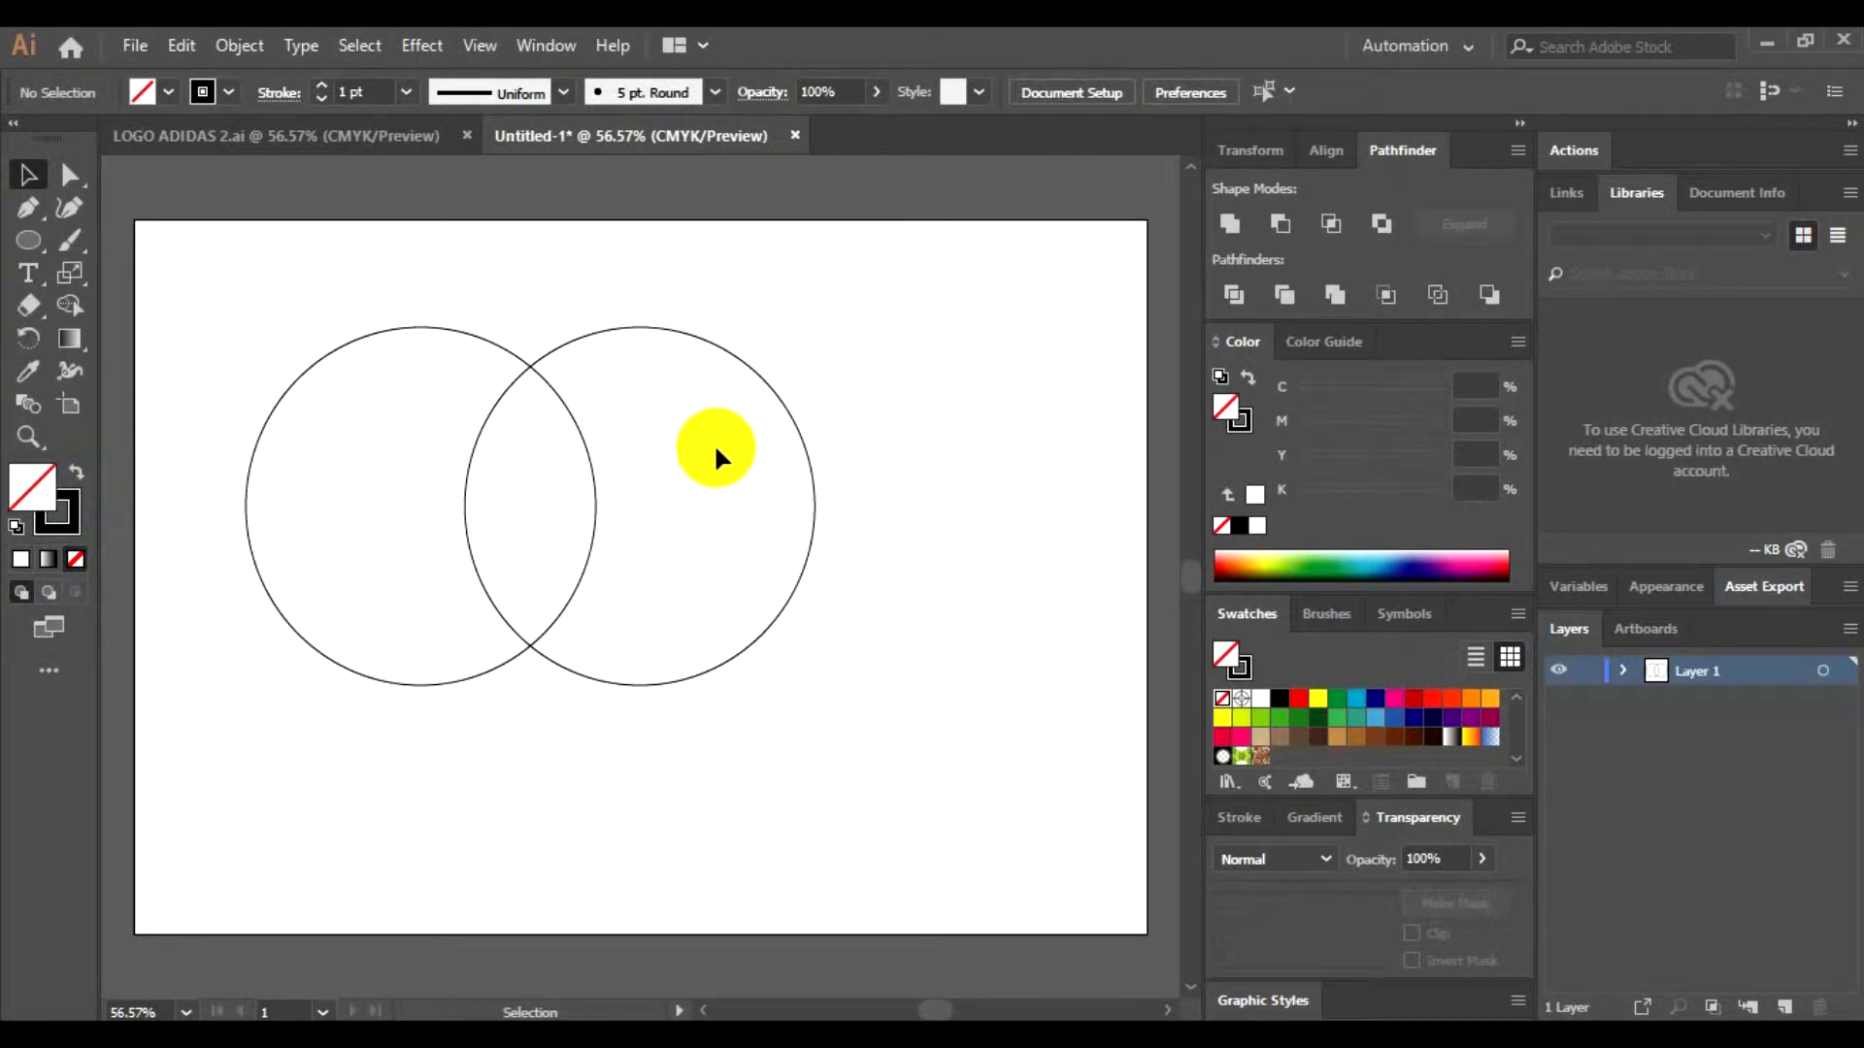
click(540, 45)
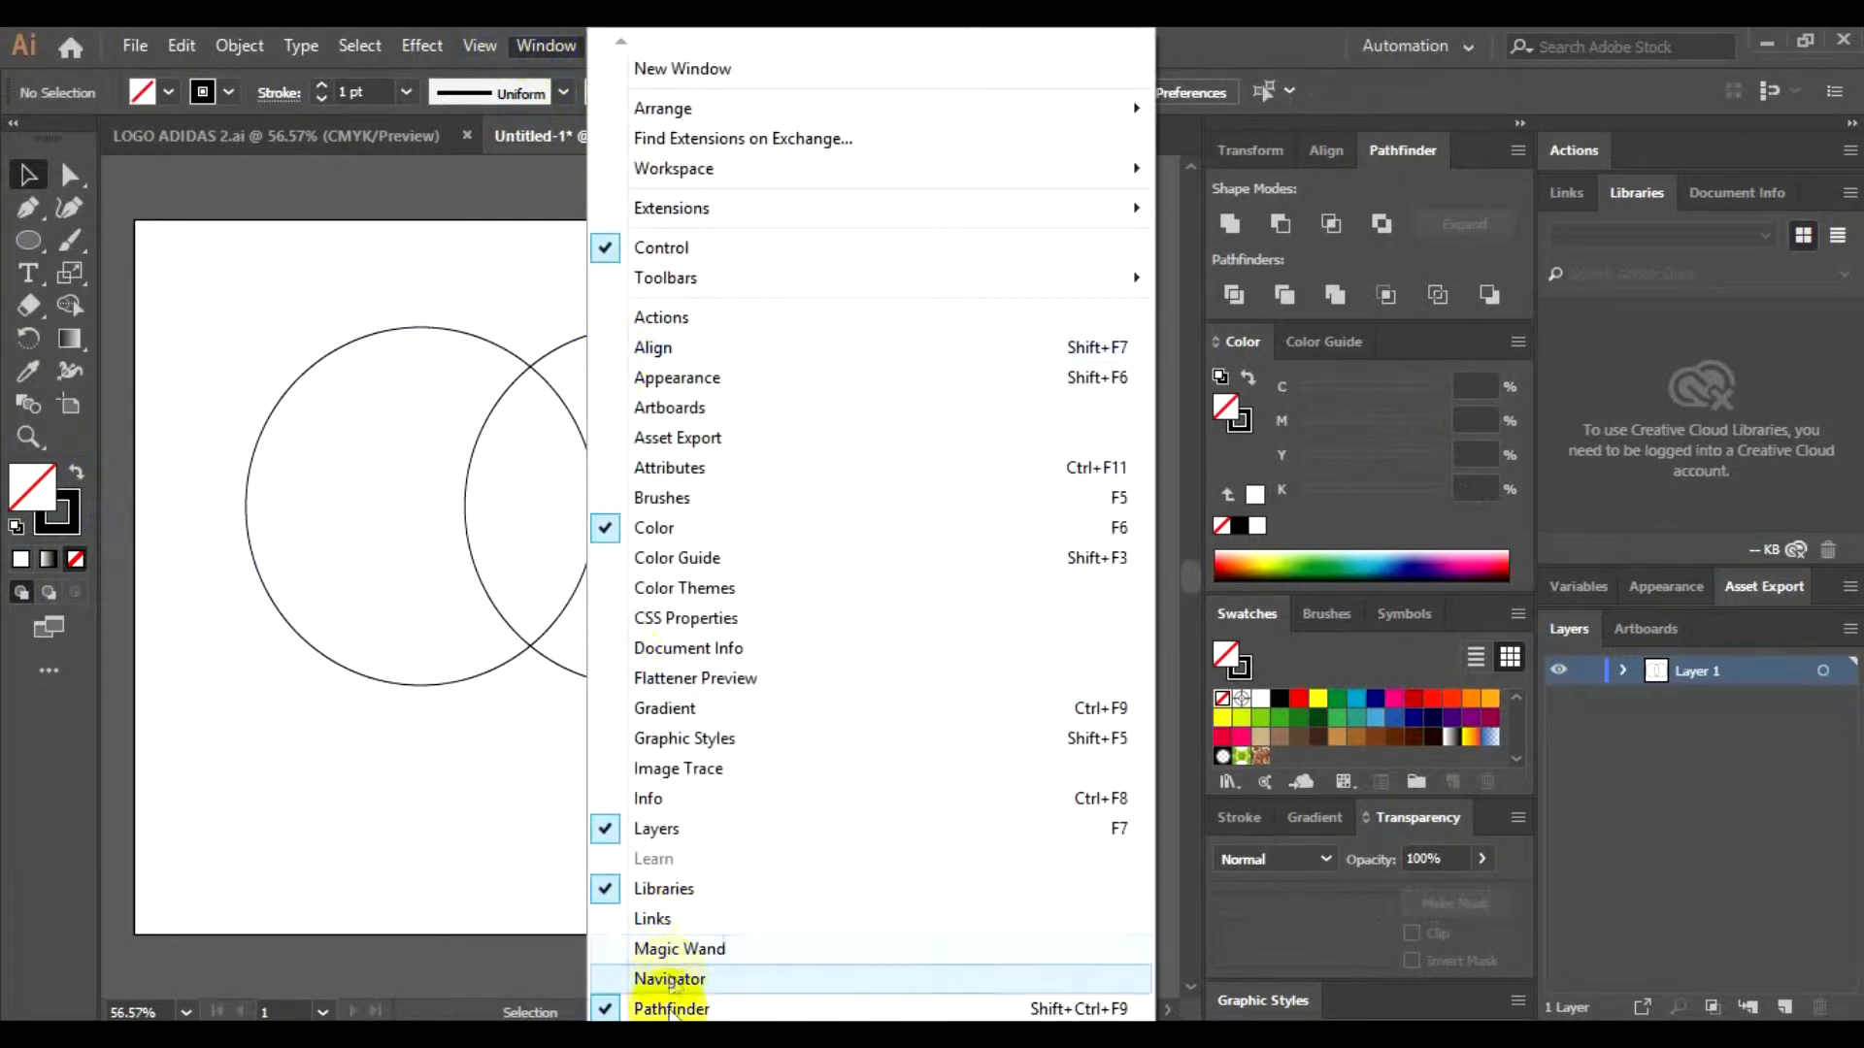
click(673, 1009)
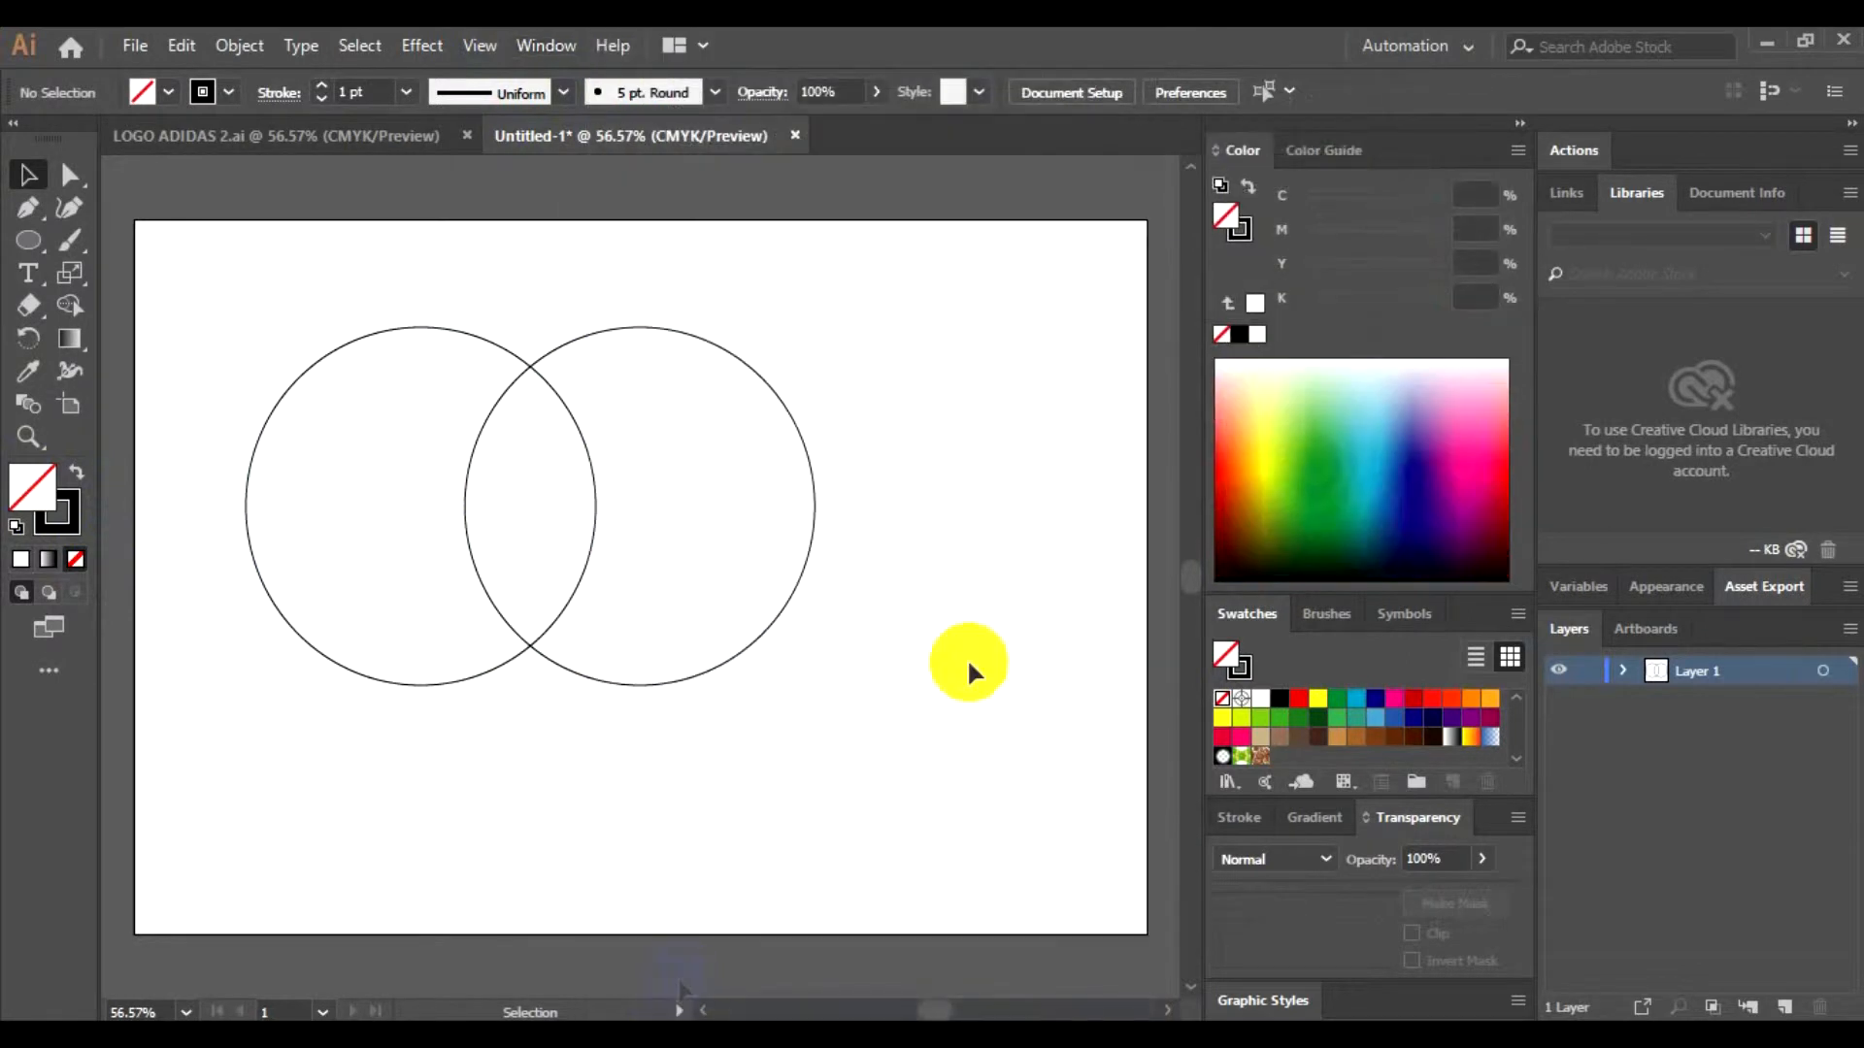
click(546, 45)
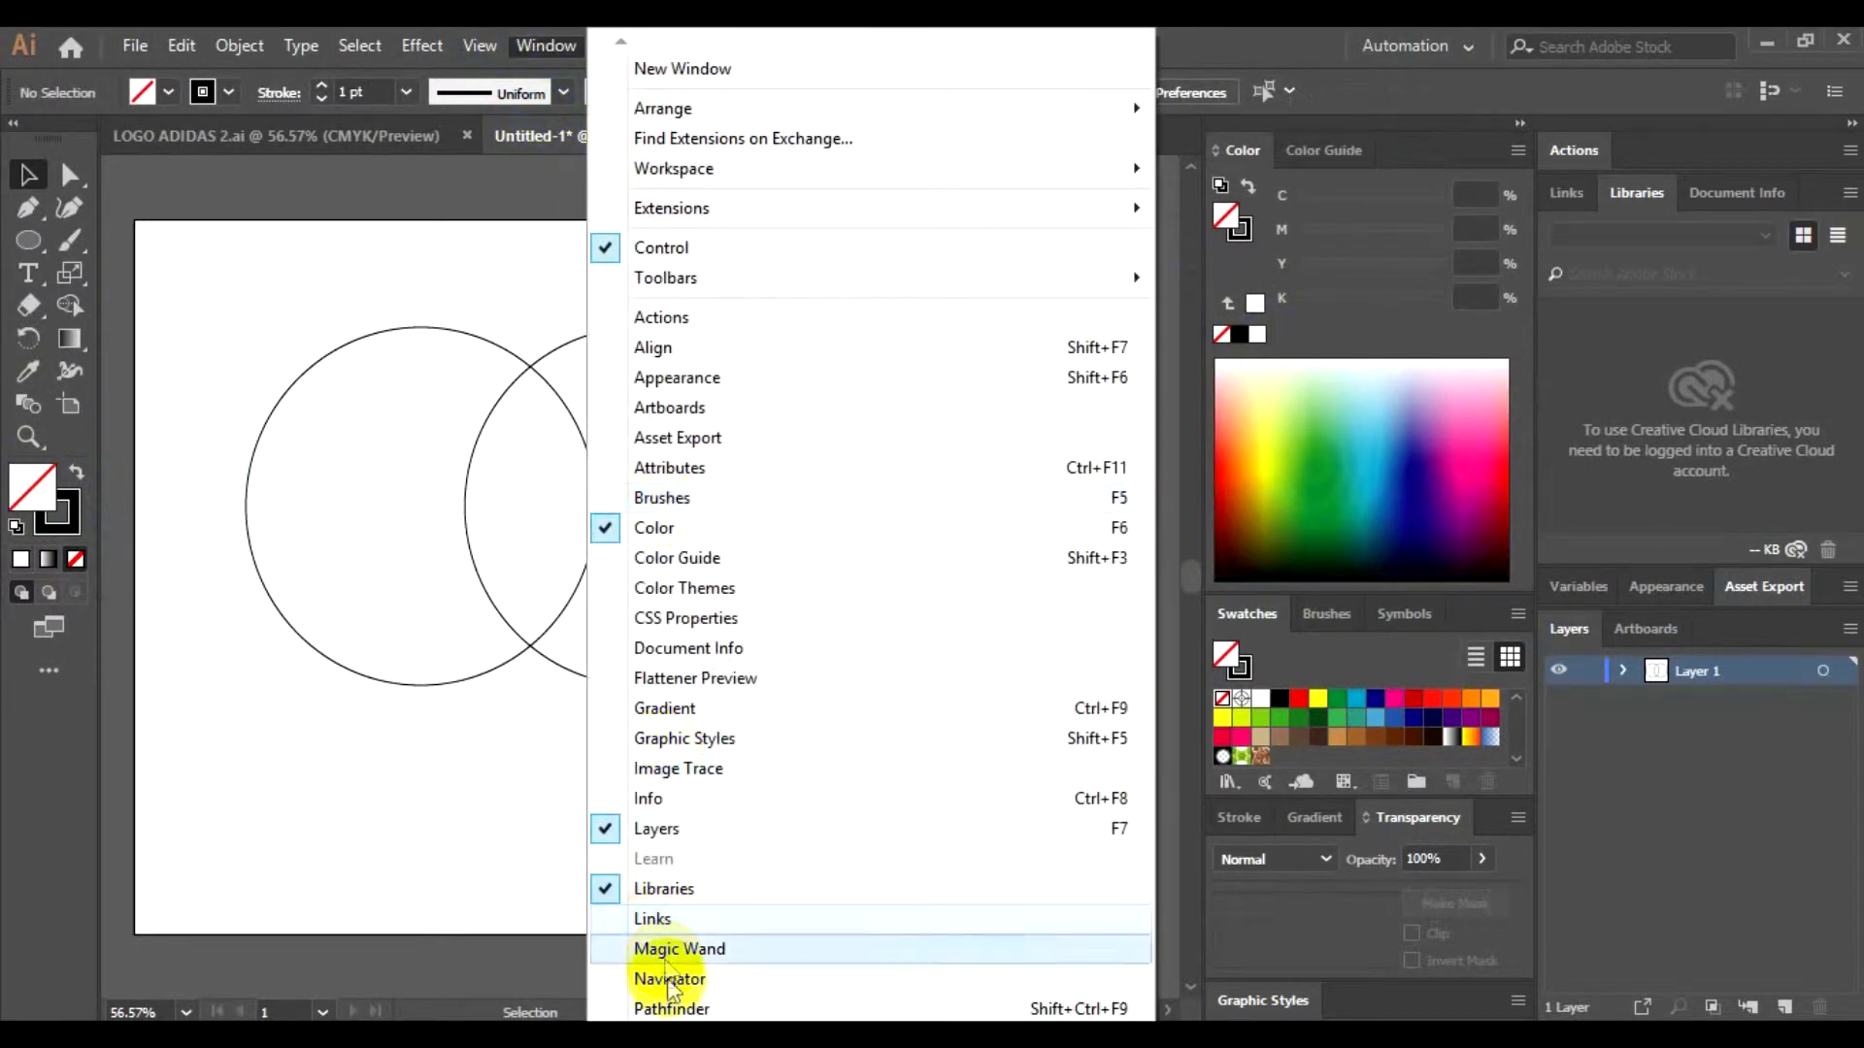
click(673, 1010)
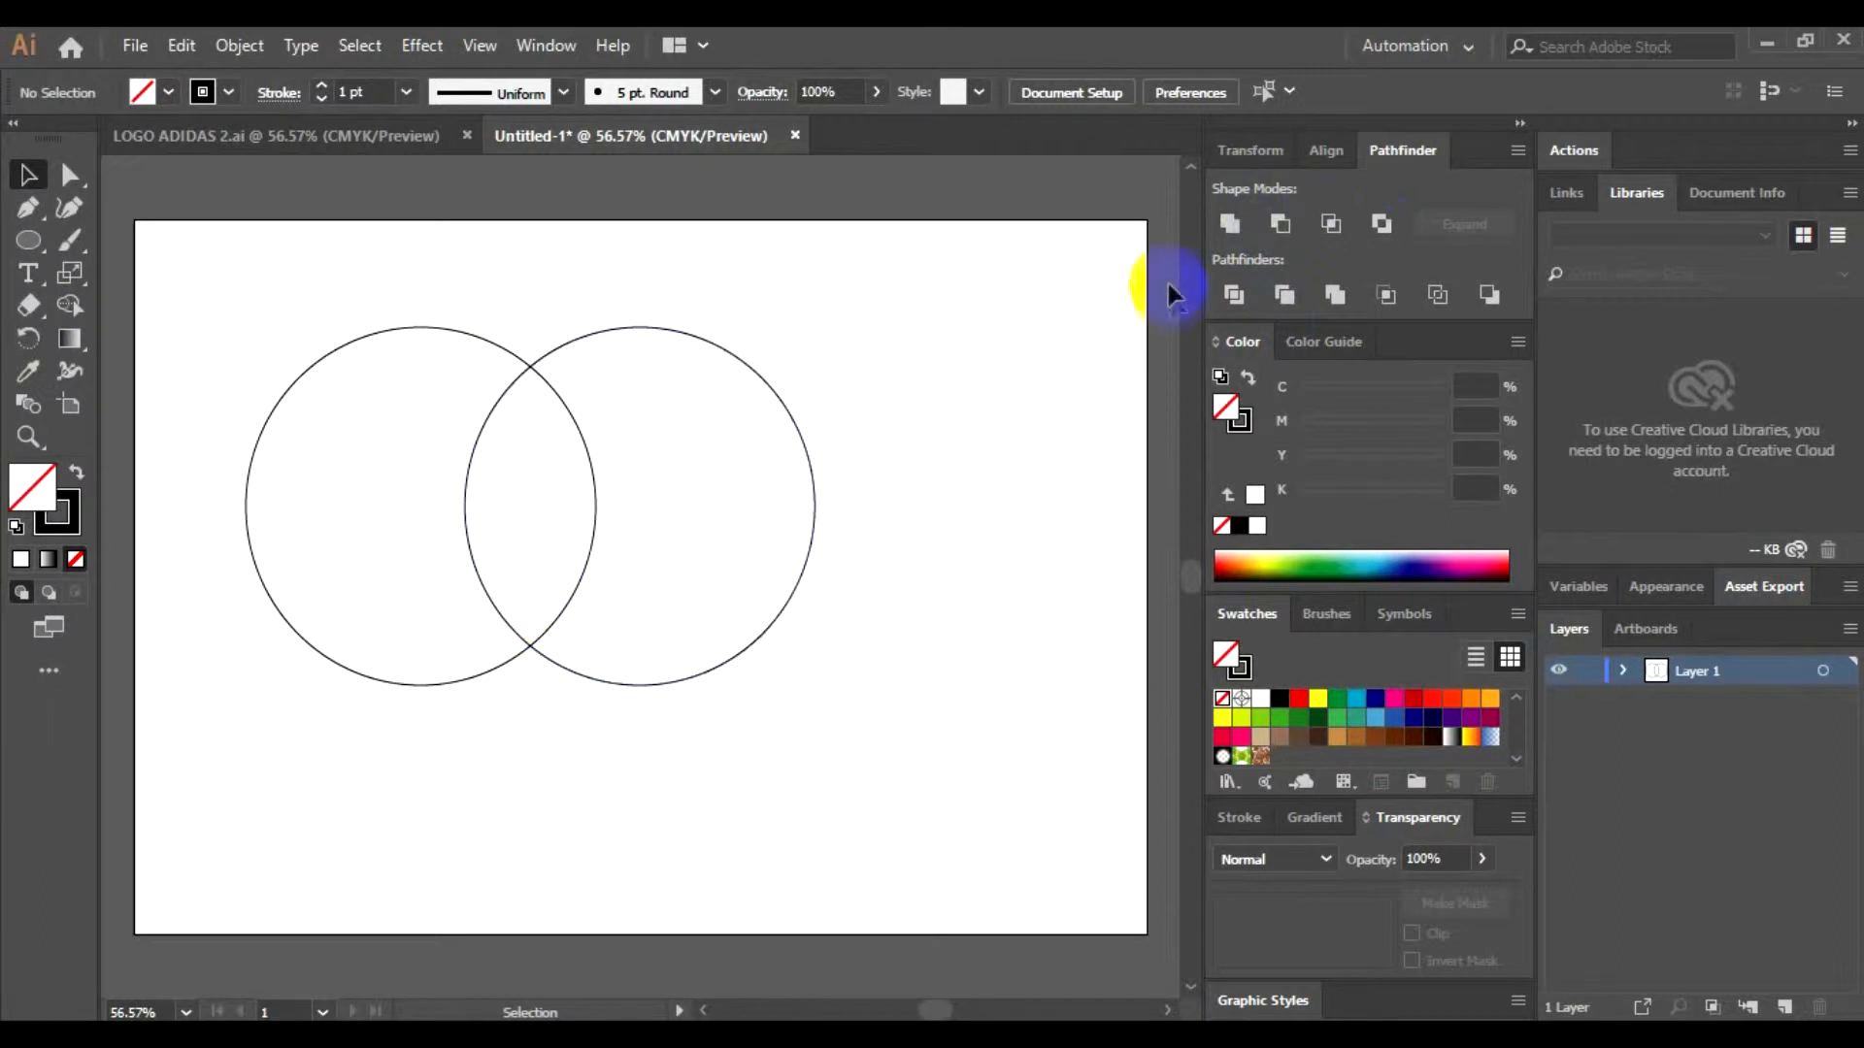
Step: Intersect the two circles with Pathfinder so that only their overlapping lens shape remains
drag(216, 282, 886, 738)
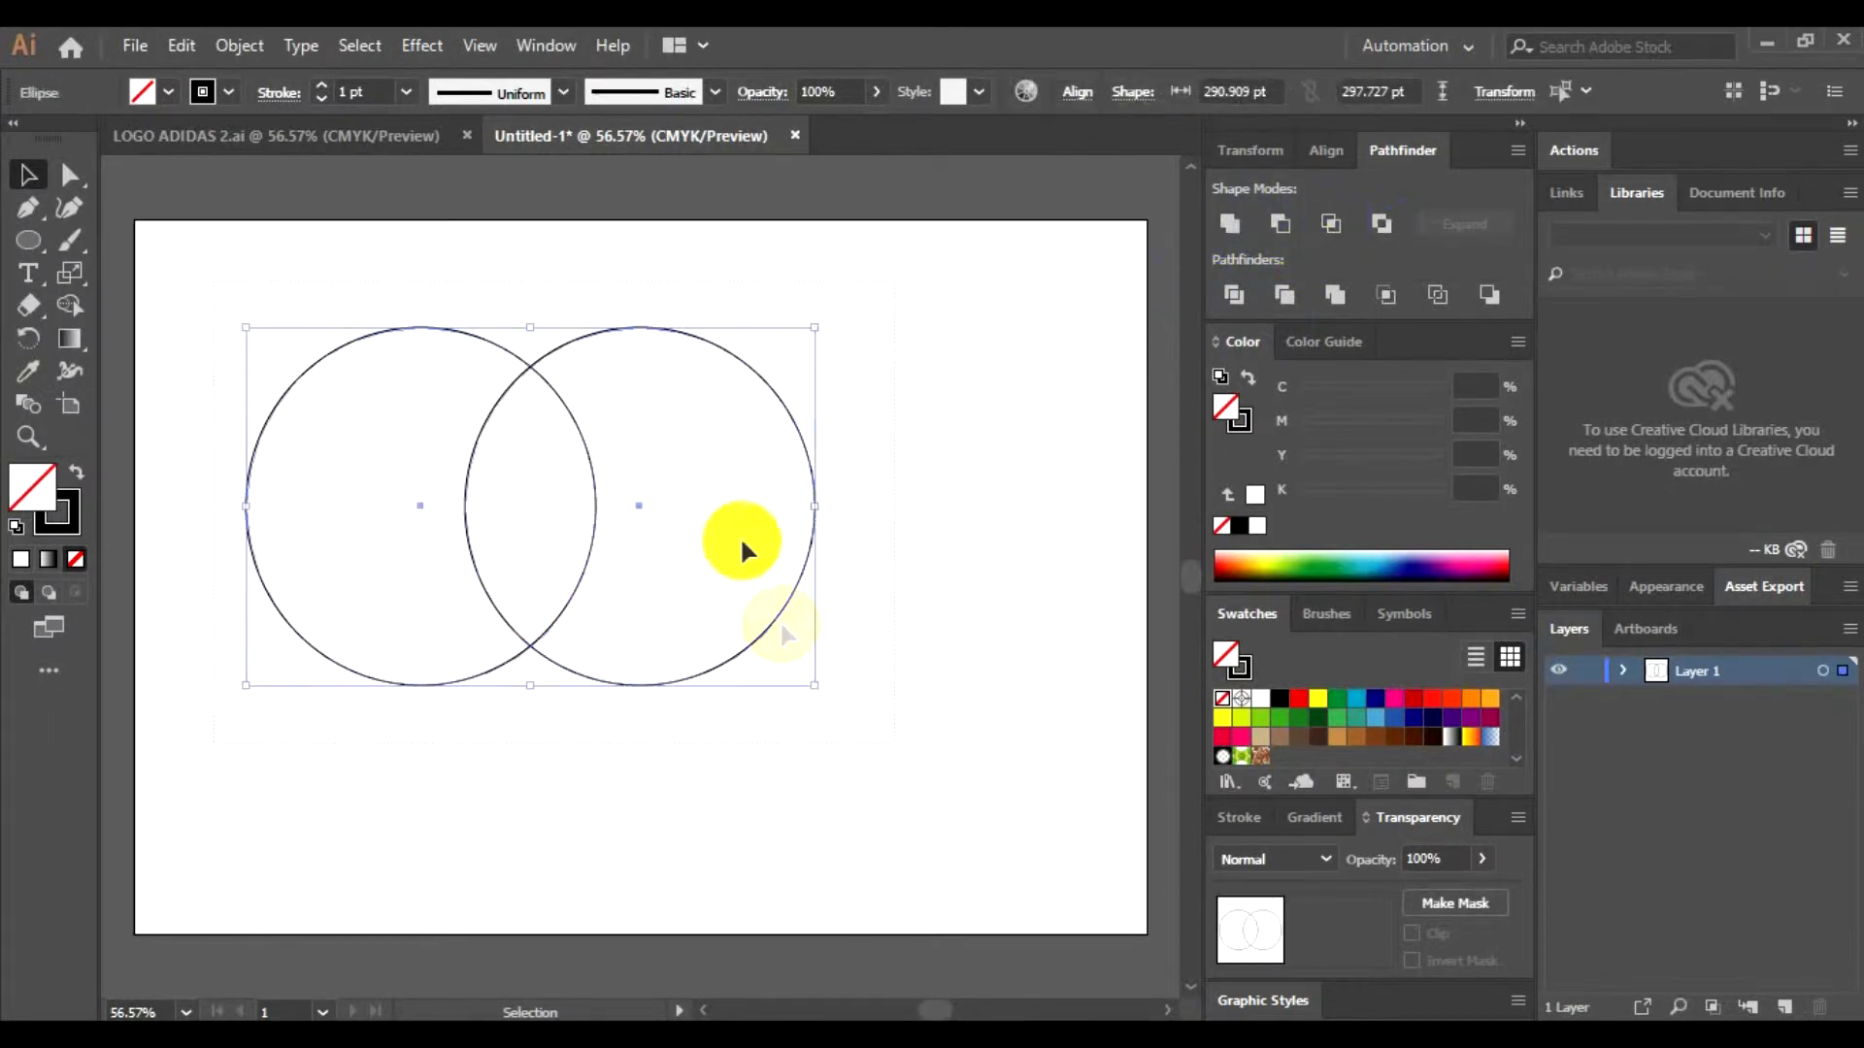
click(1328, 226)
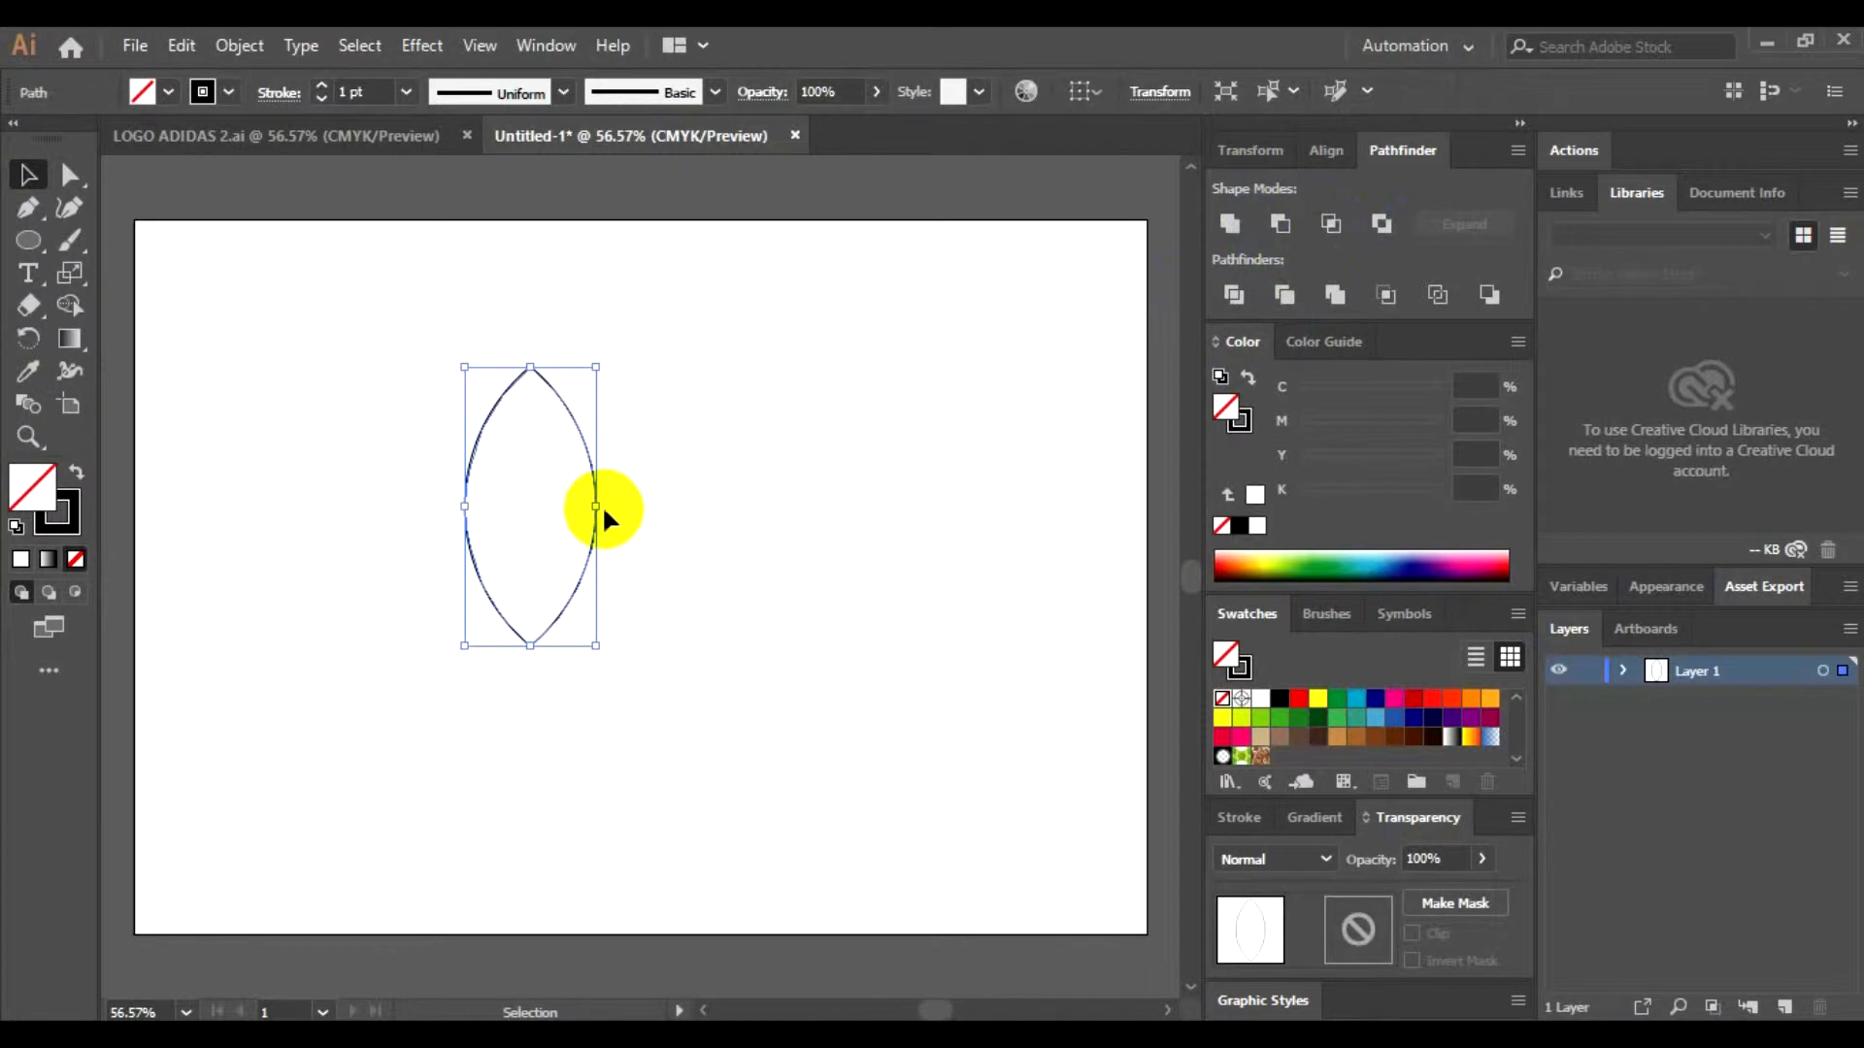
Step: Narrow the lens shape into a slim petal and move it to the upper centre of the artboard
drag(596, 506, 521, 519)
click(68, 189)
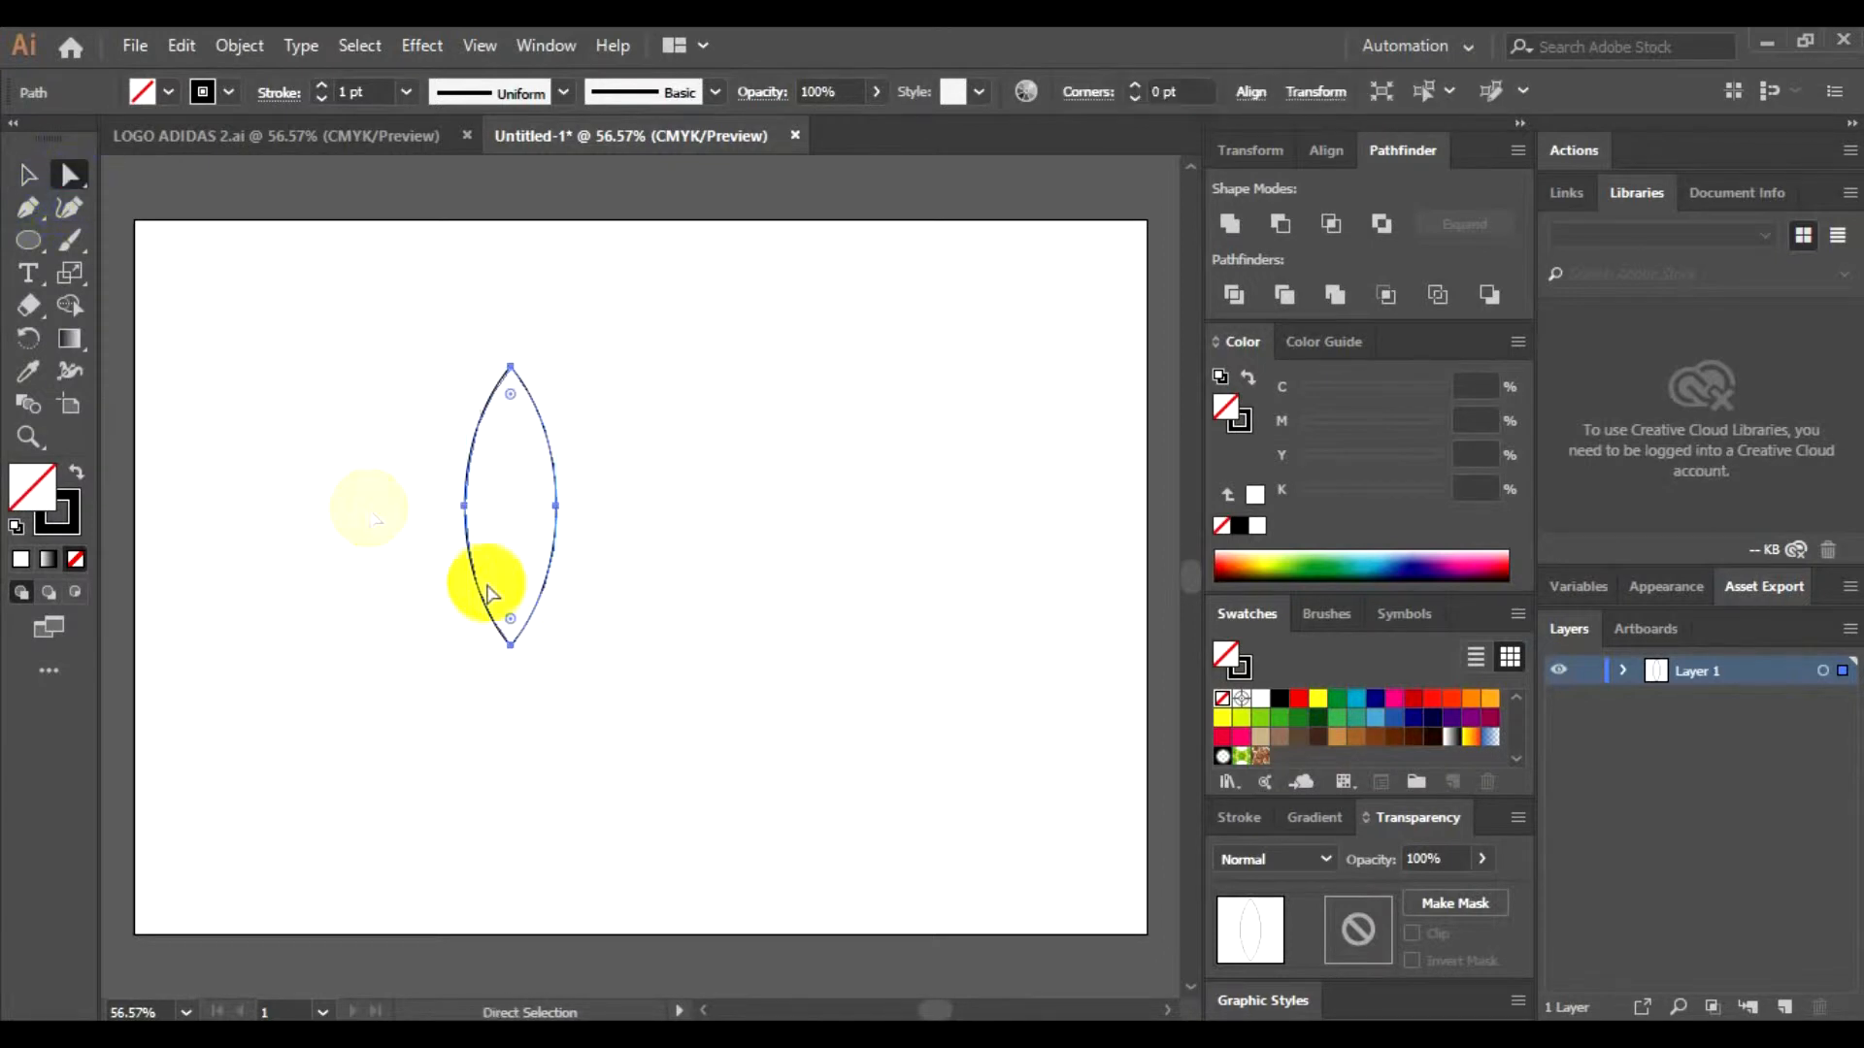
key(v)
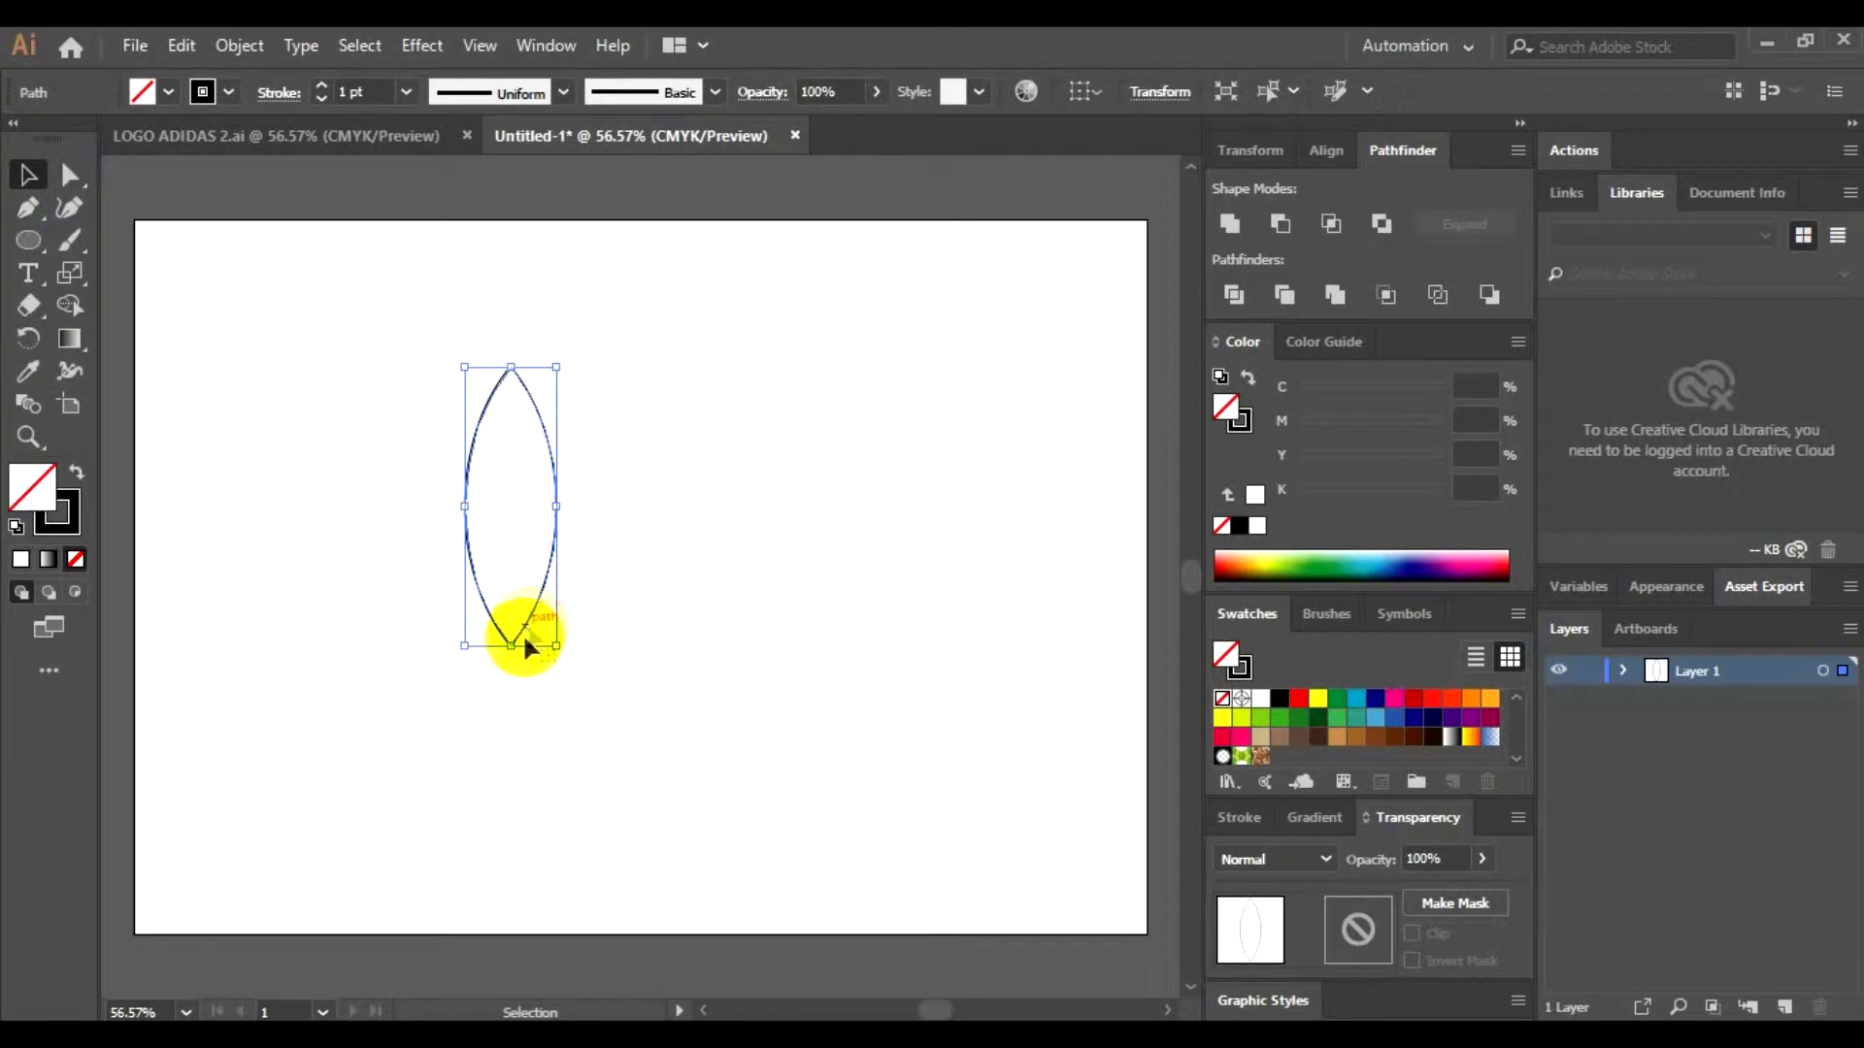
click(561, 482)
drag(560, 482, 680, 383)
Step: Make two copies of the petal and place one on each side of the original, level with it
key(a)
drag(654, 470, 666, 516)
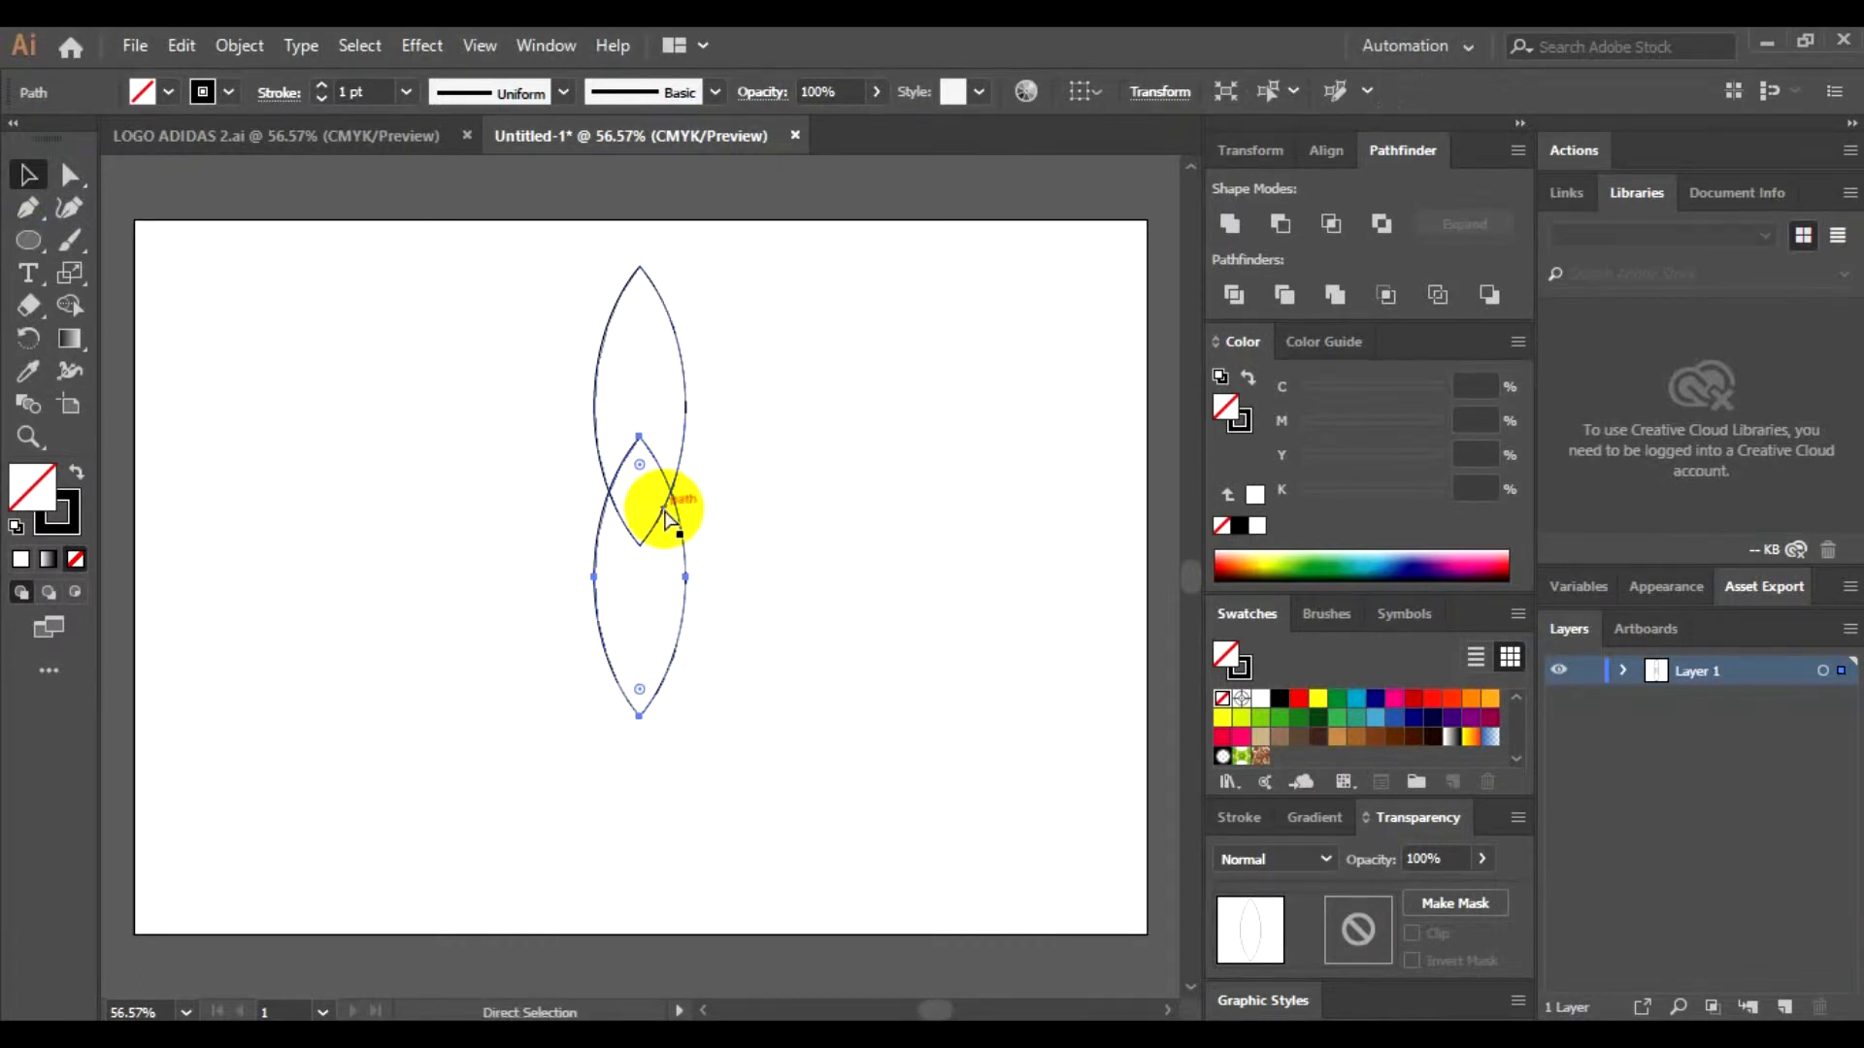
key(v)
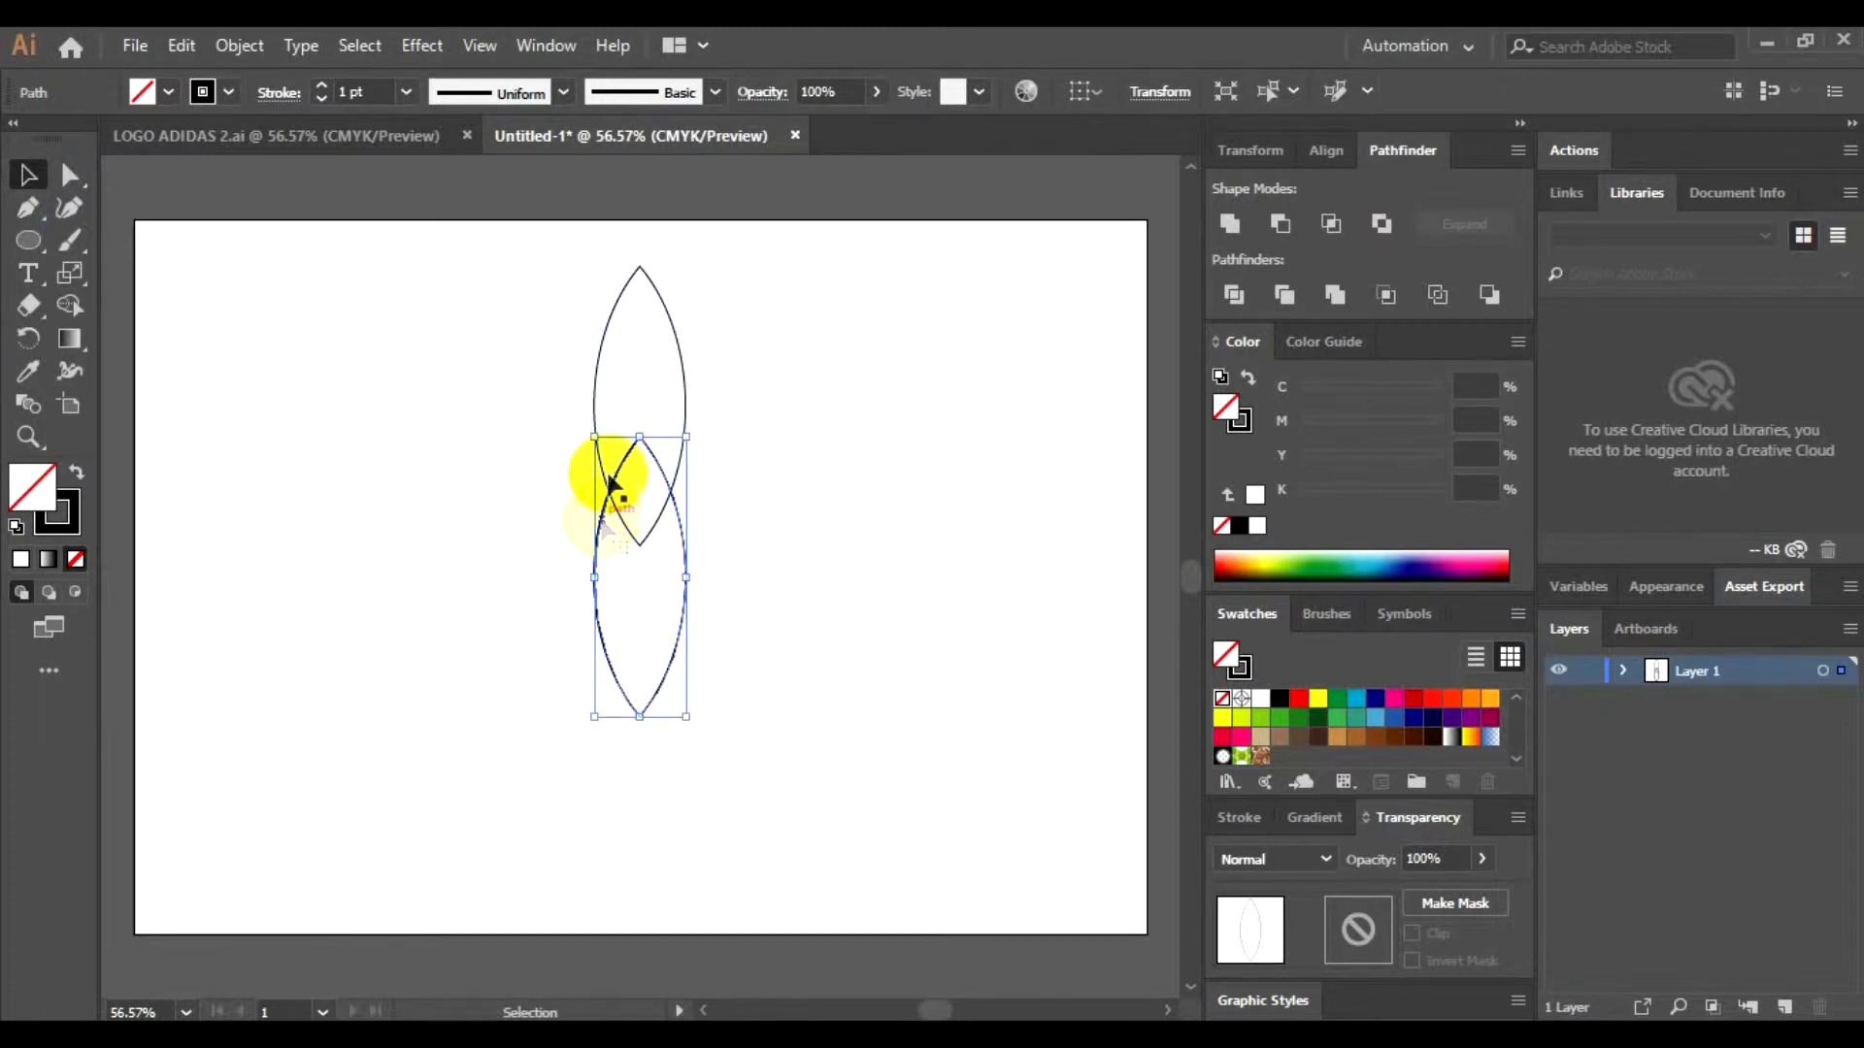
drag(601, 611, 491, 439)
drag(723, 603, 792, 471)
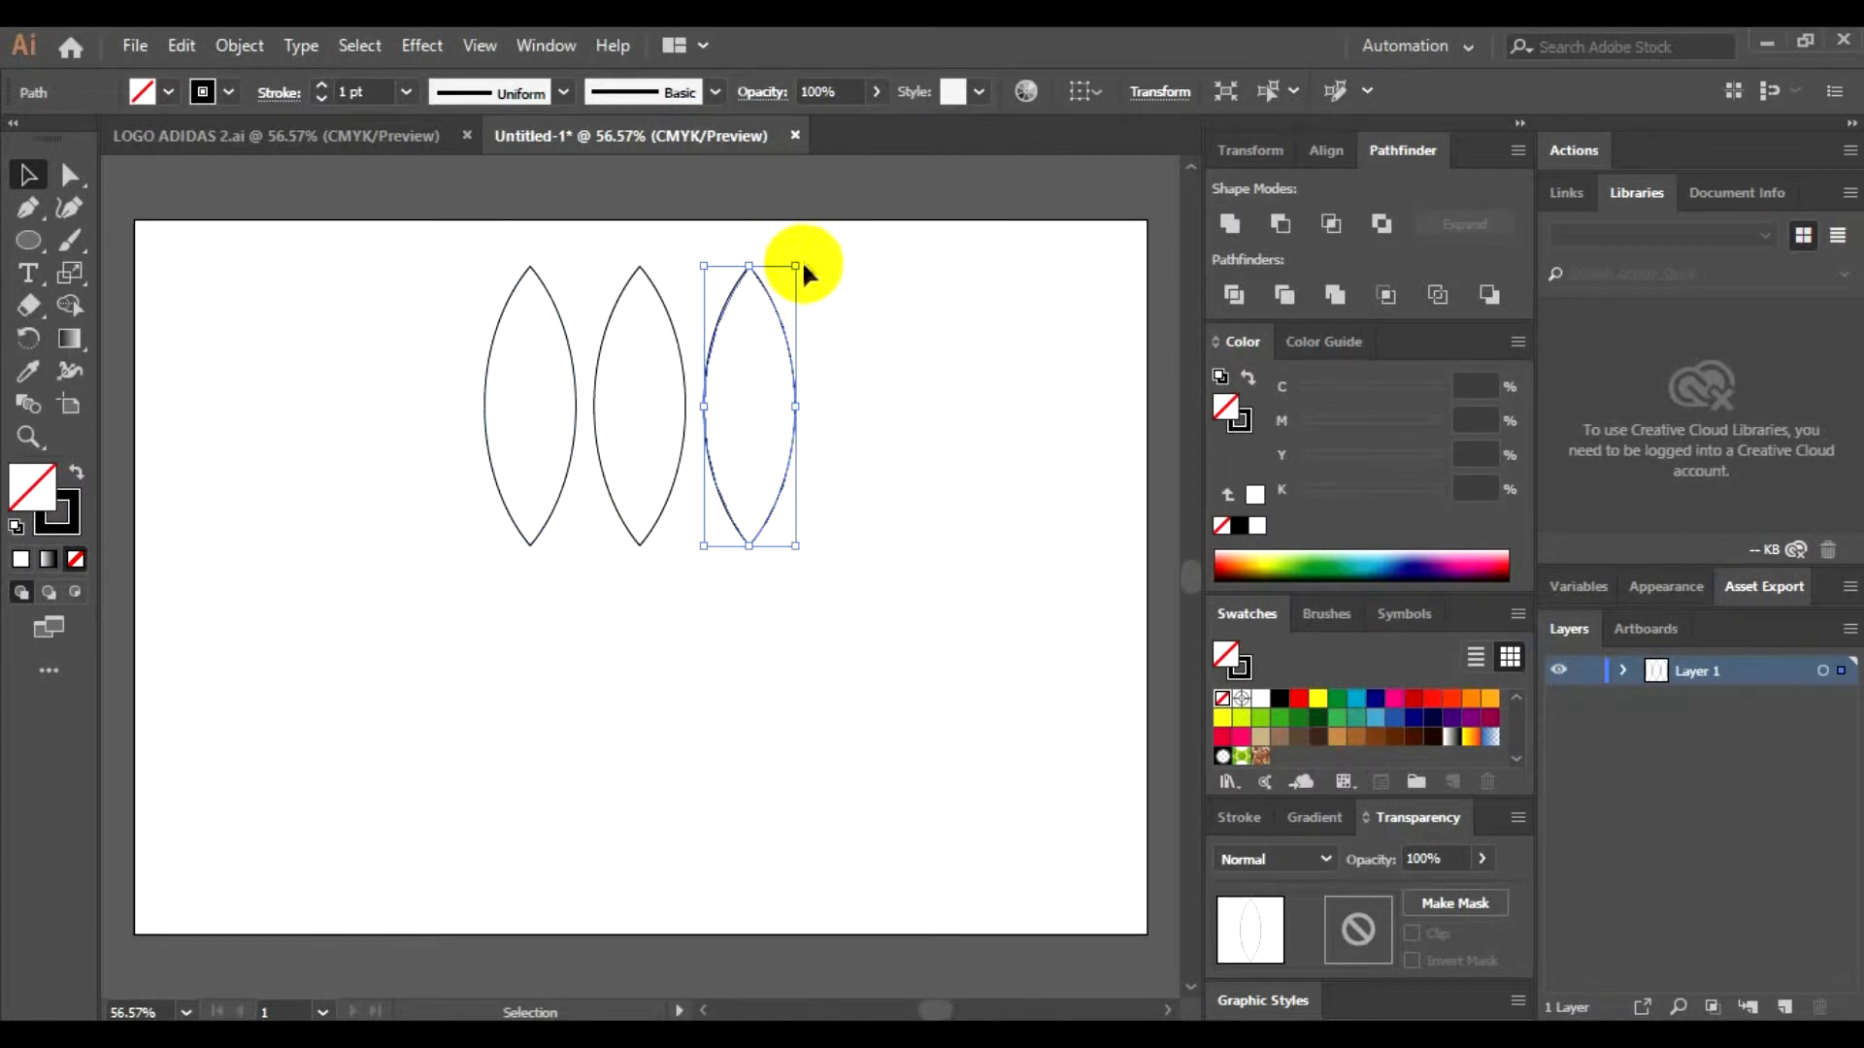
Step: Rotate the right petal clockwise and the left petal counterclockwise so both tips lean outward
drag(804, 253, 858, 281)
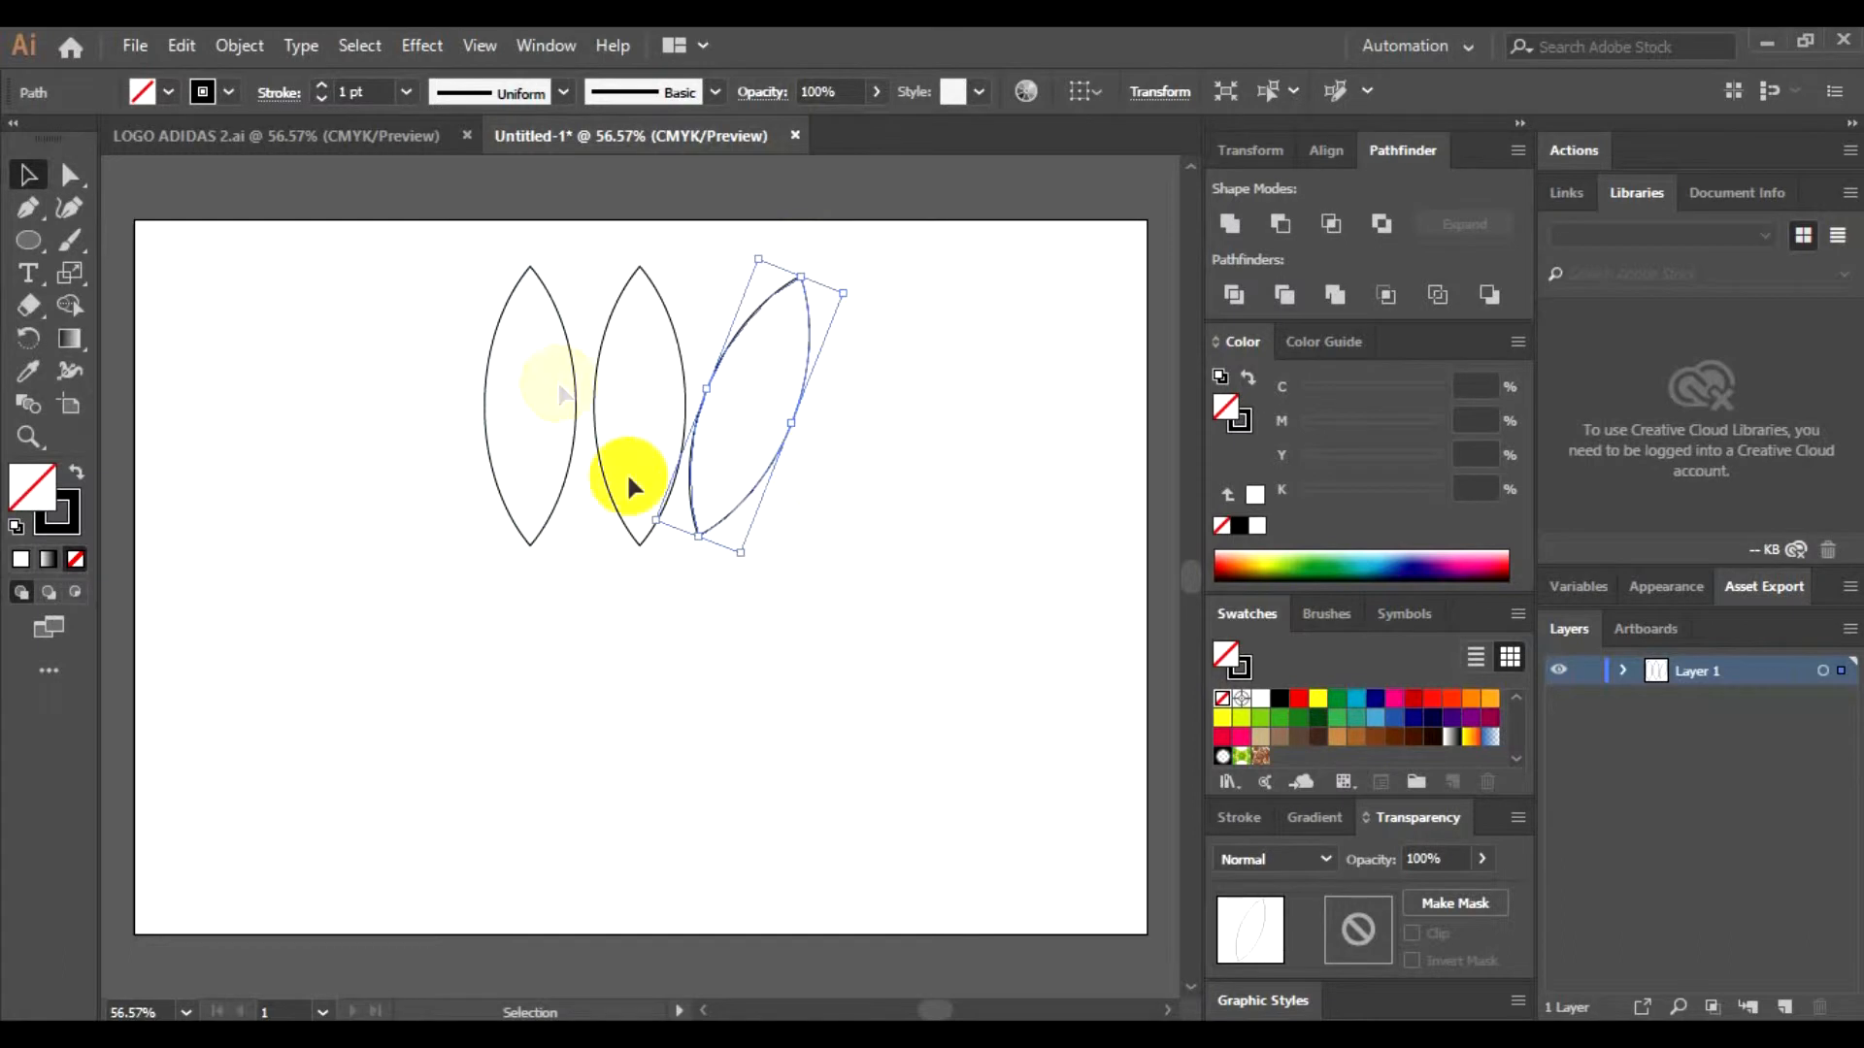
click(530, 269)
drag(479, 258, 417, 255)
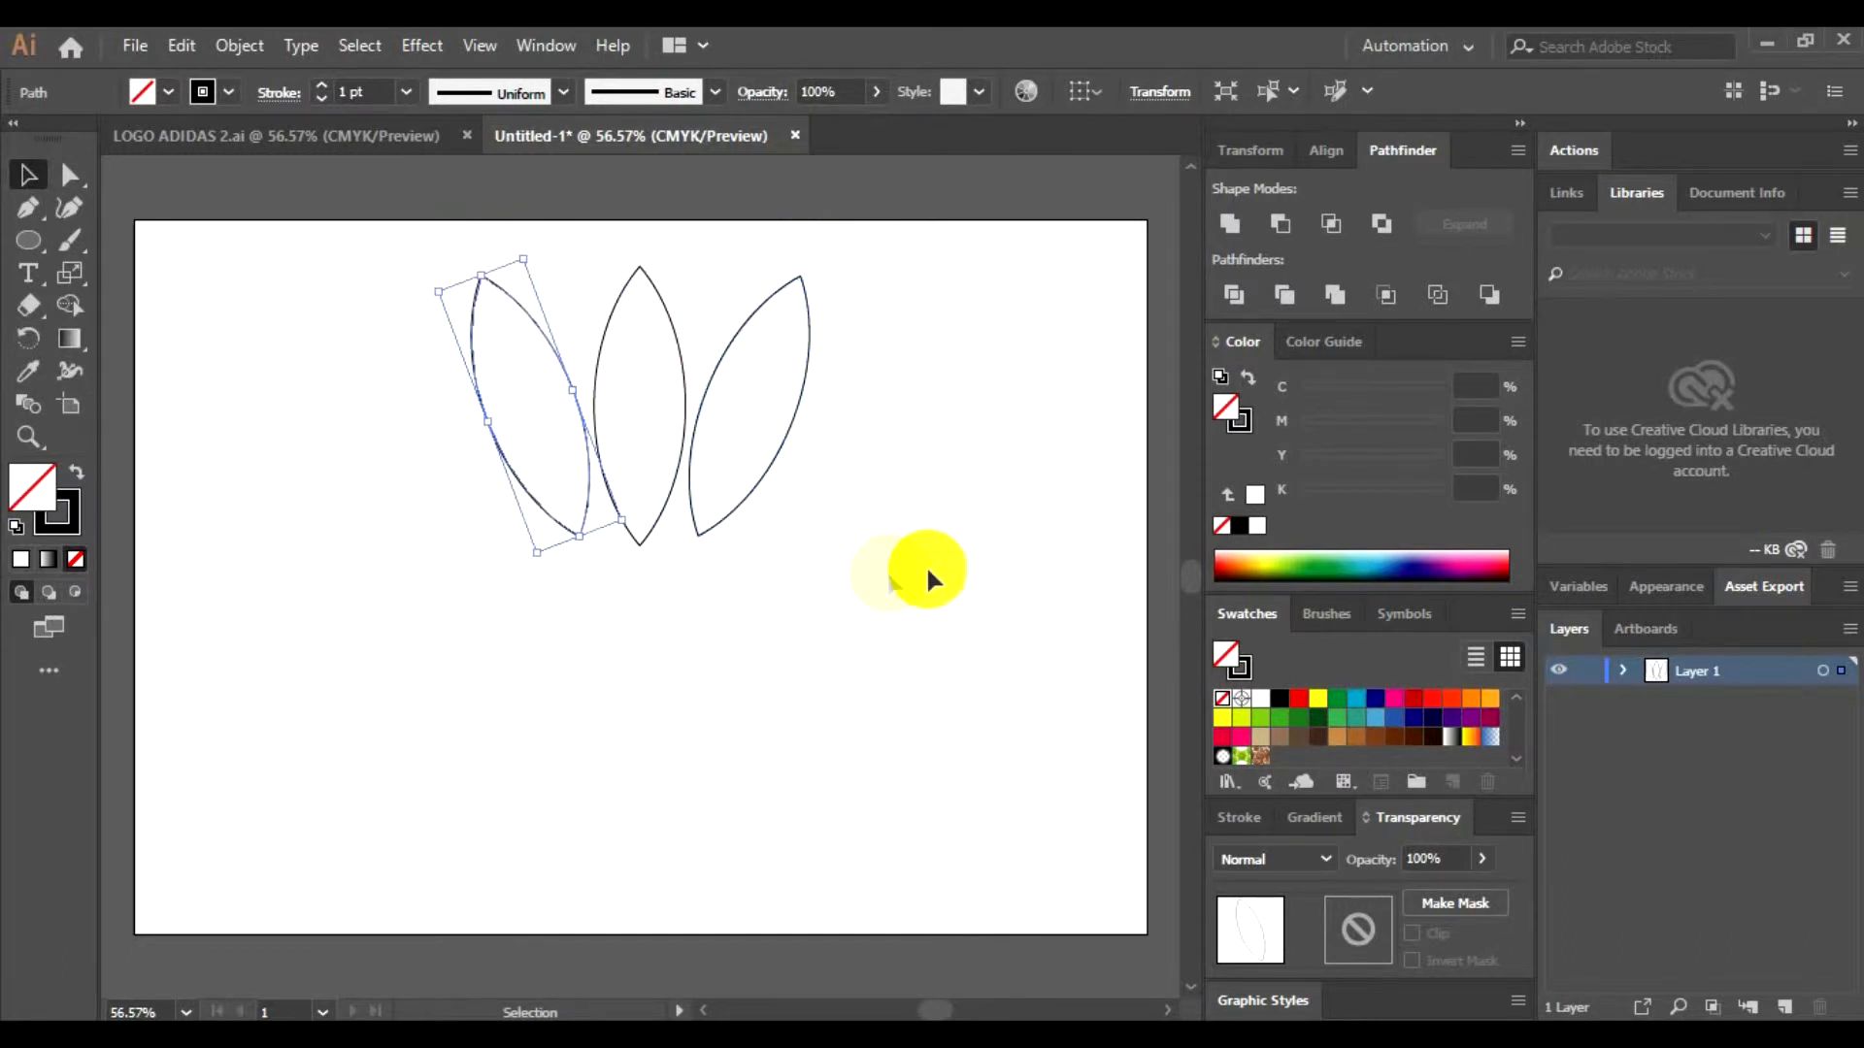
click(810, 561)
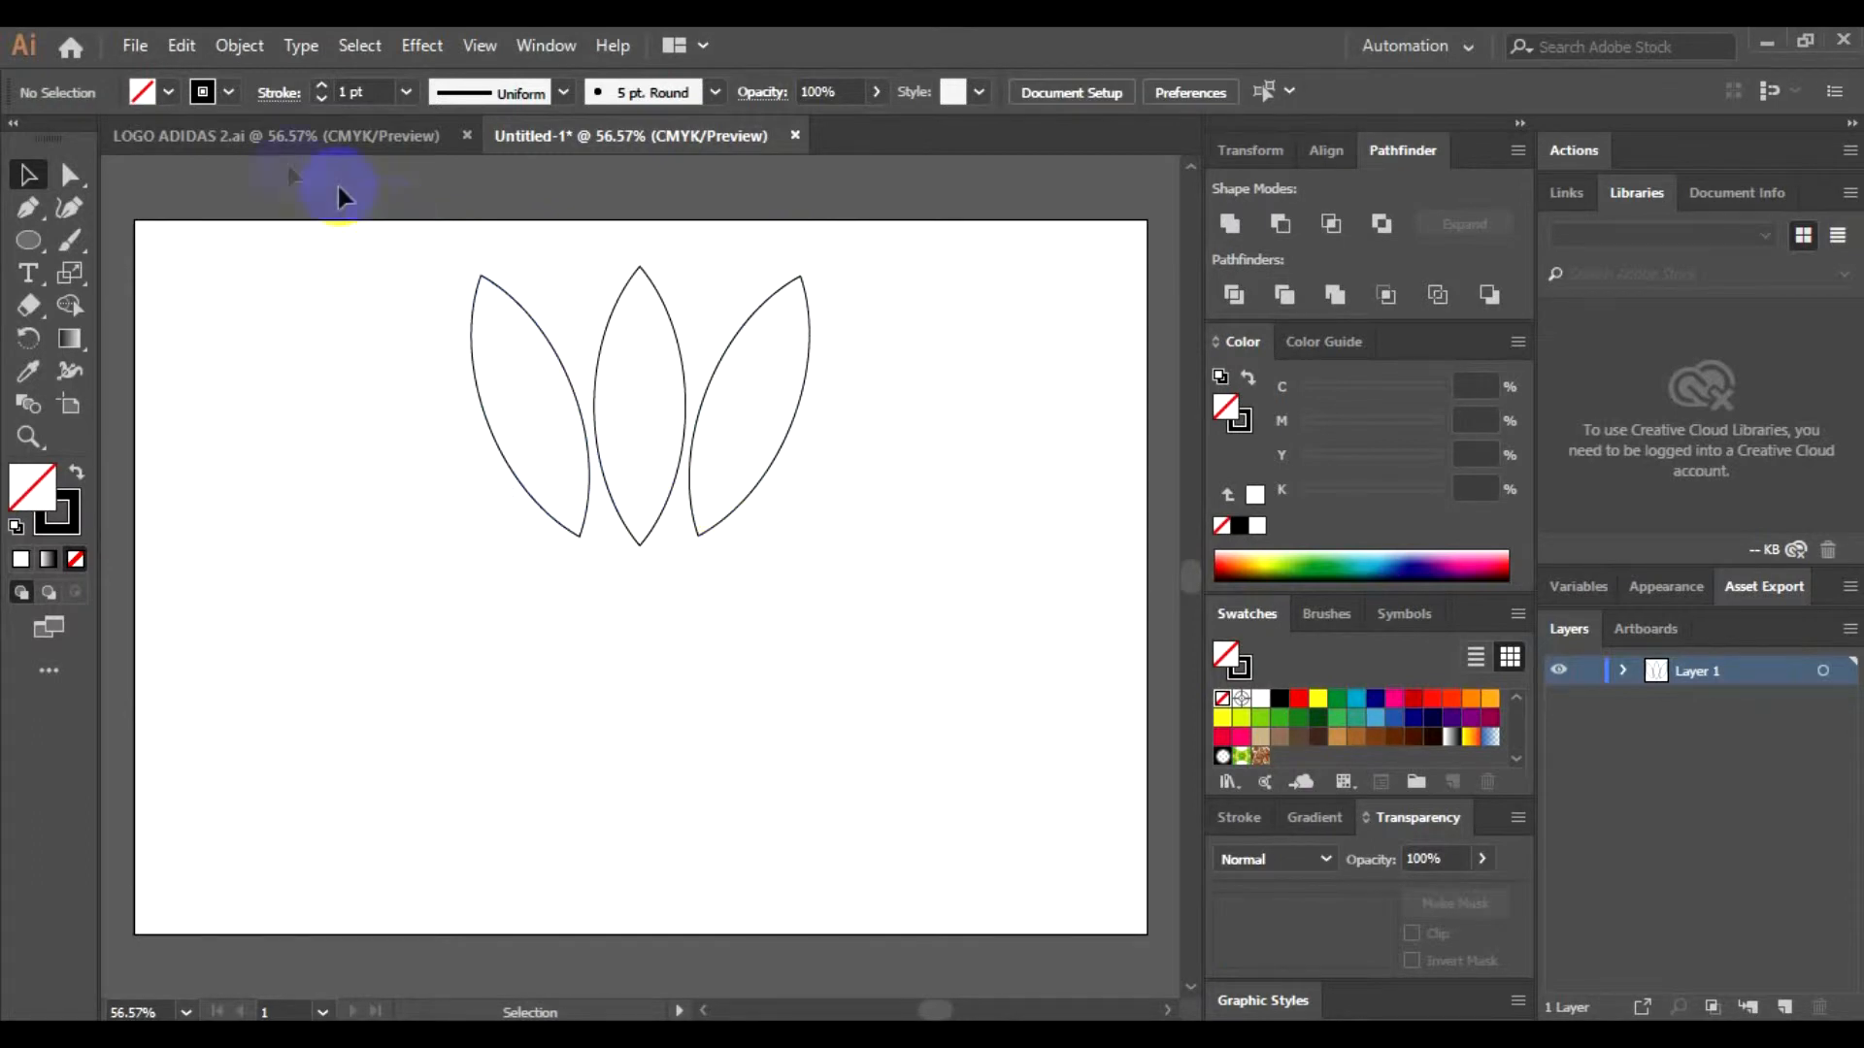
Step: Tilt the two outer petals slightly further outward, comparing the arrangement with the logo in LOGO ADIDAS 2.ai
click(281, 139)
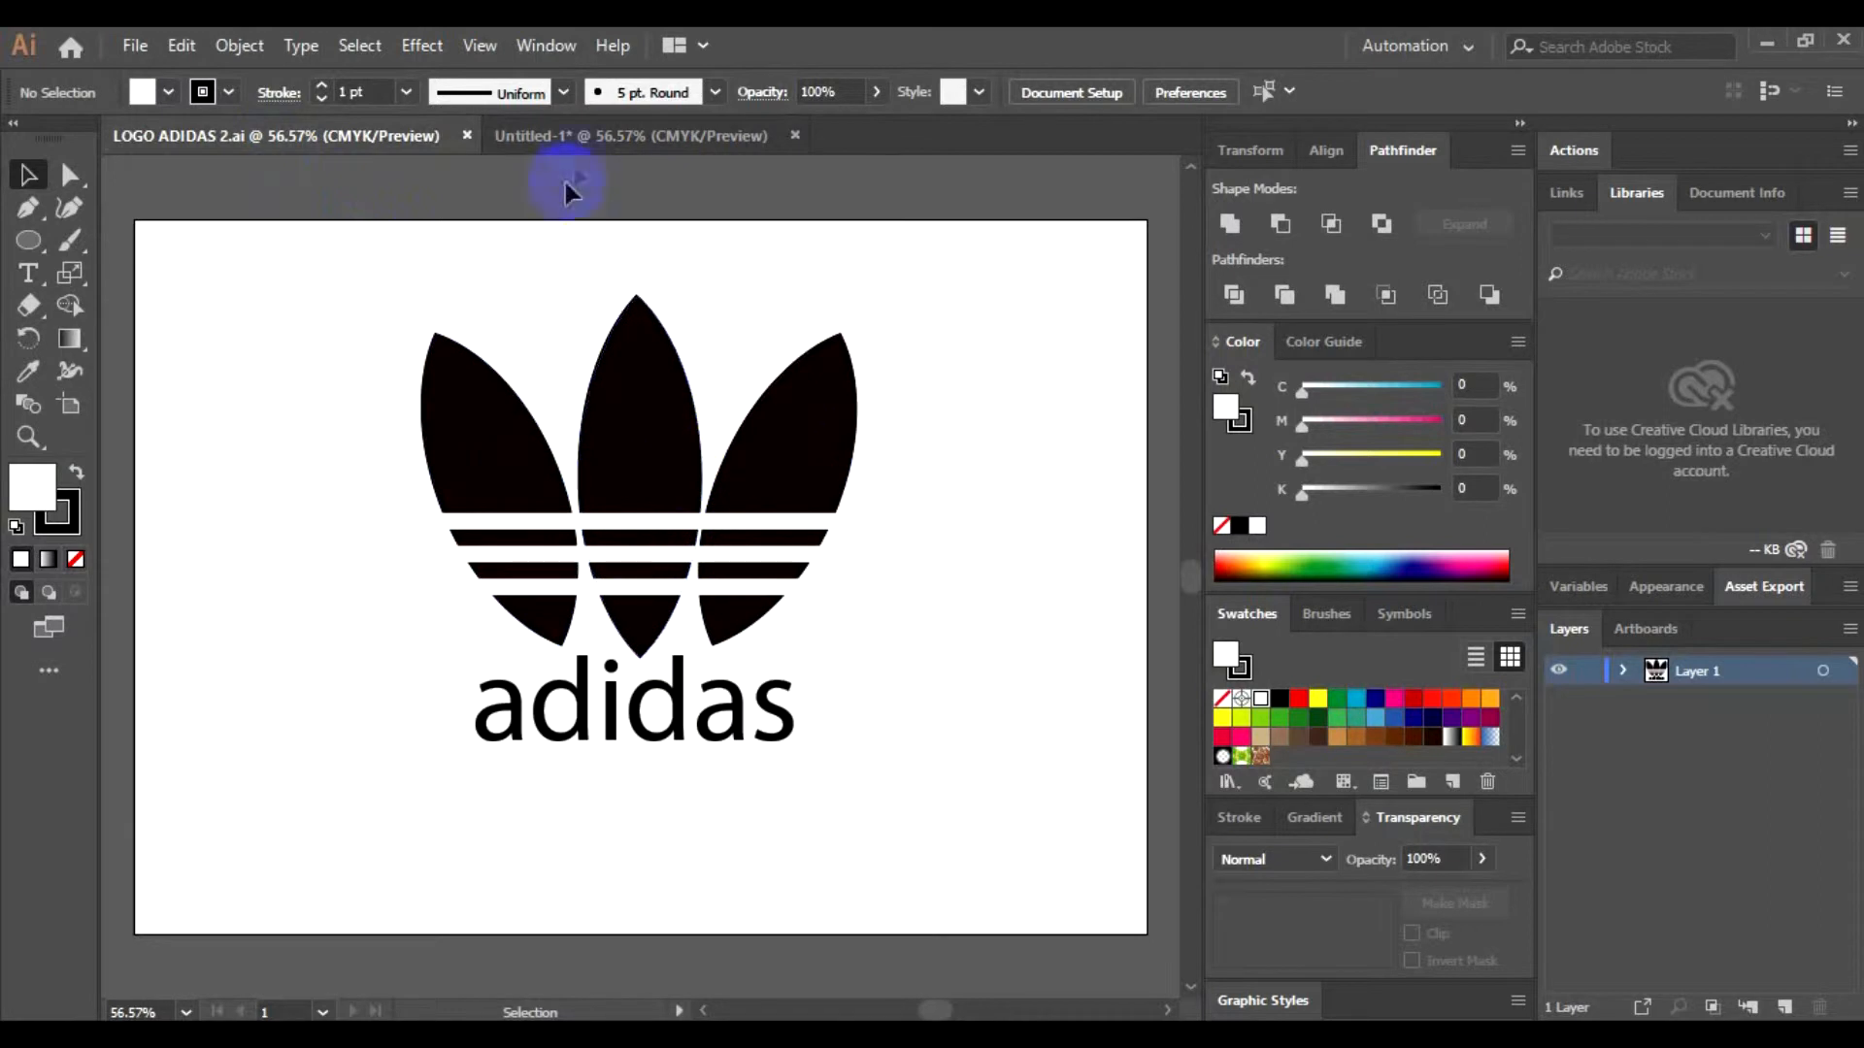
click(590, 138)
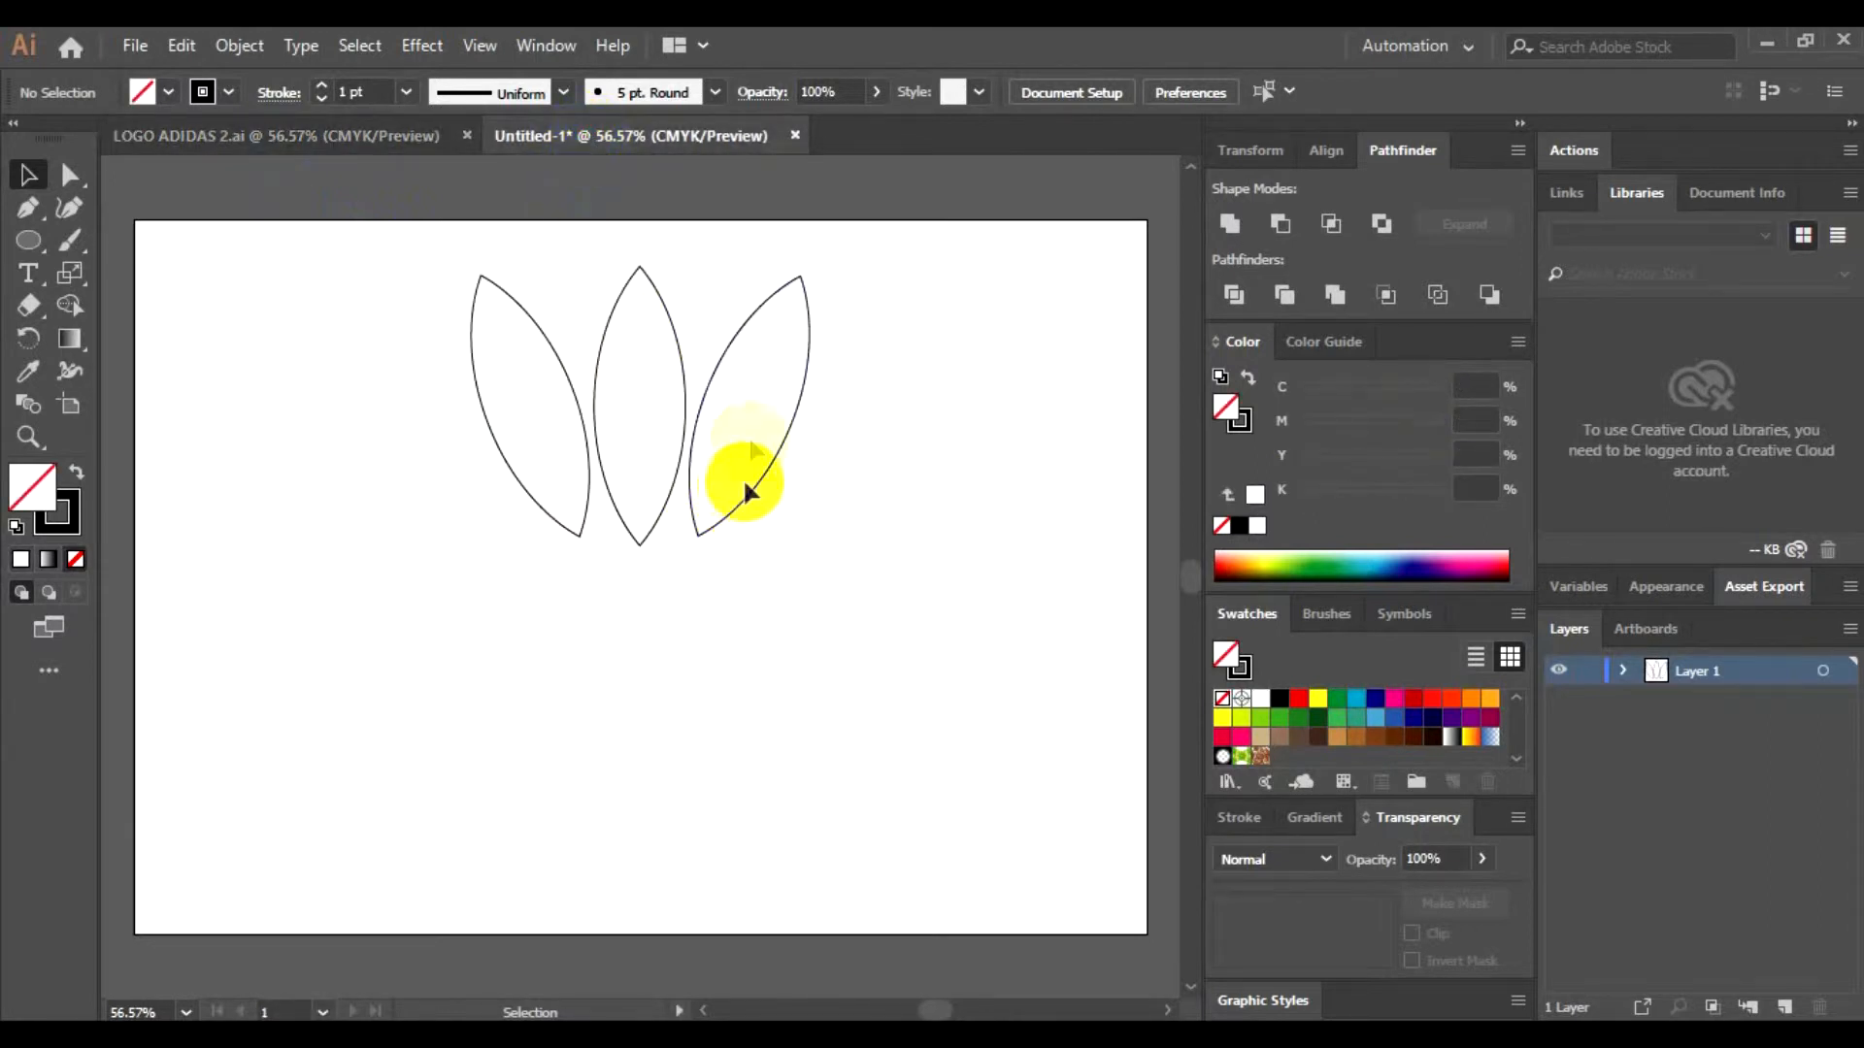
click(812, 361)
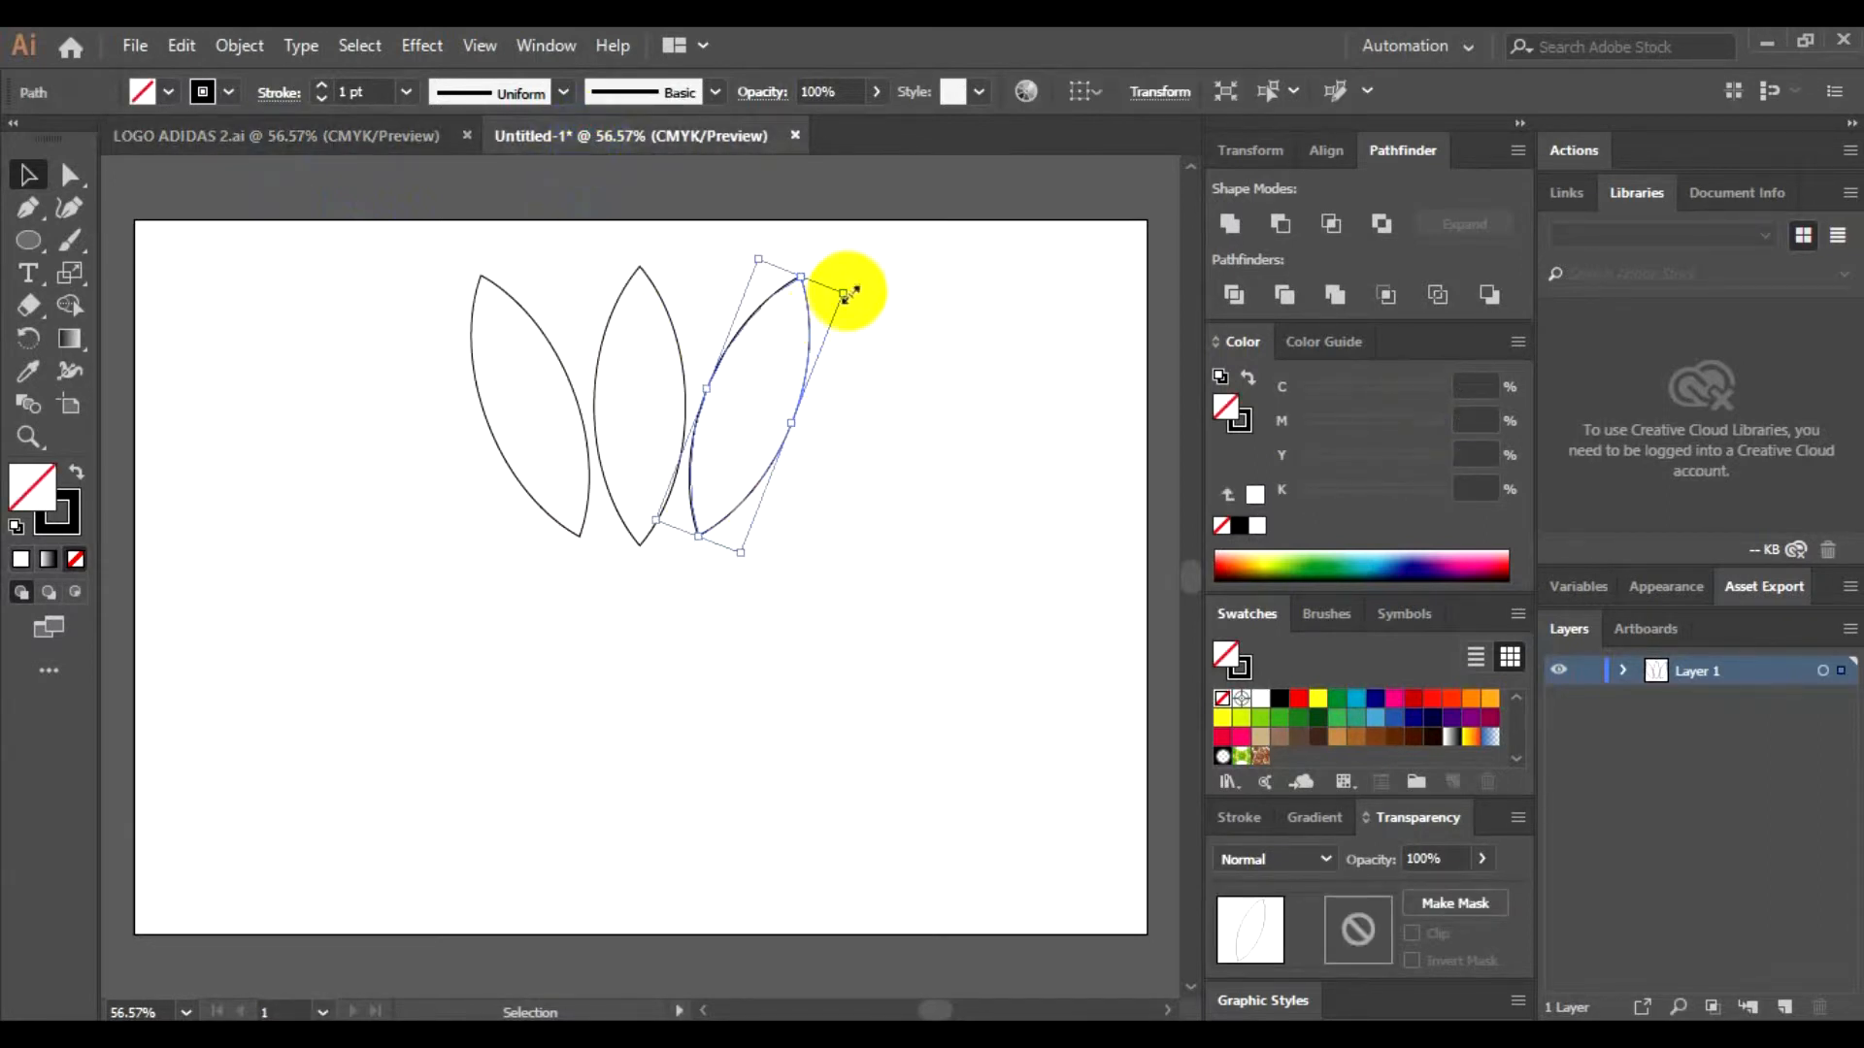
drag(852, 277, 853, 292)
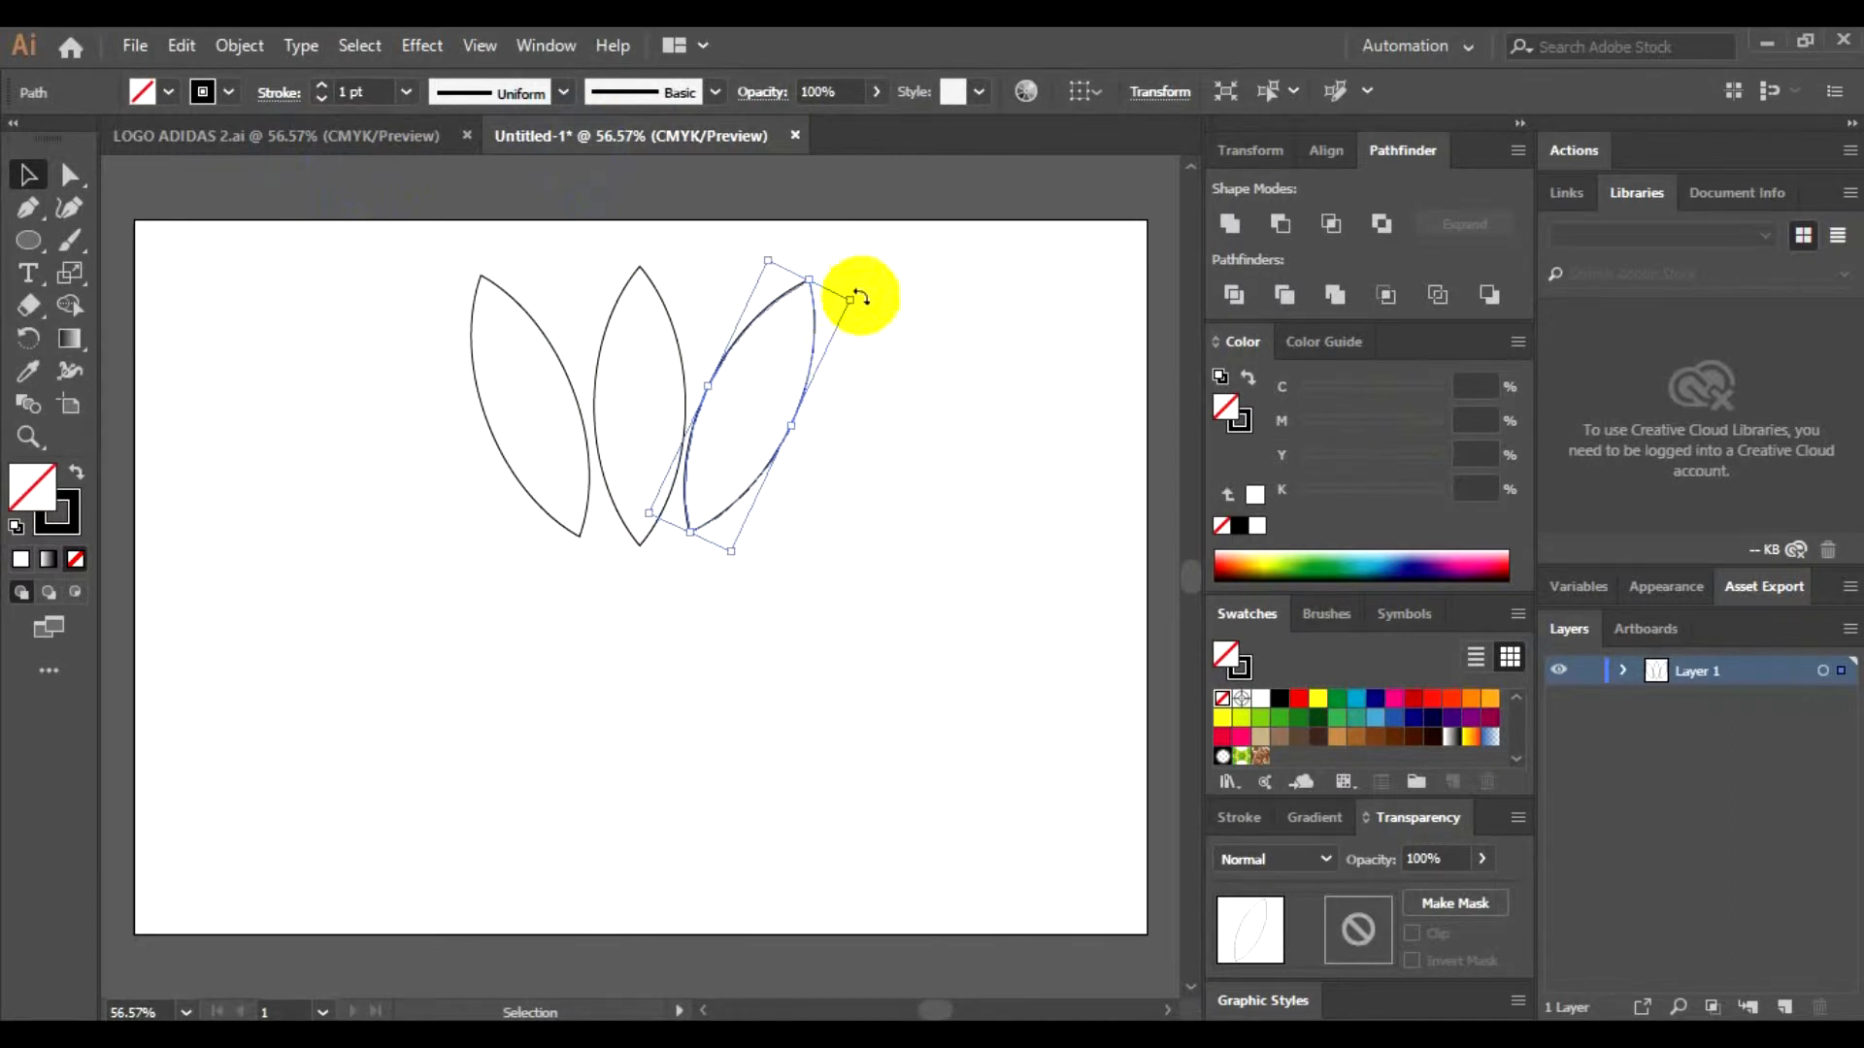
click(497, 293)
drag(430, 281, 419, 290)
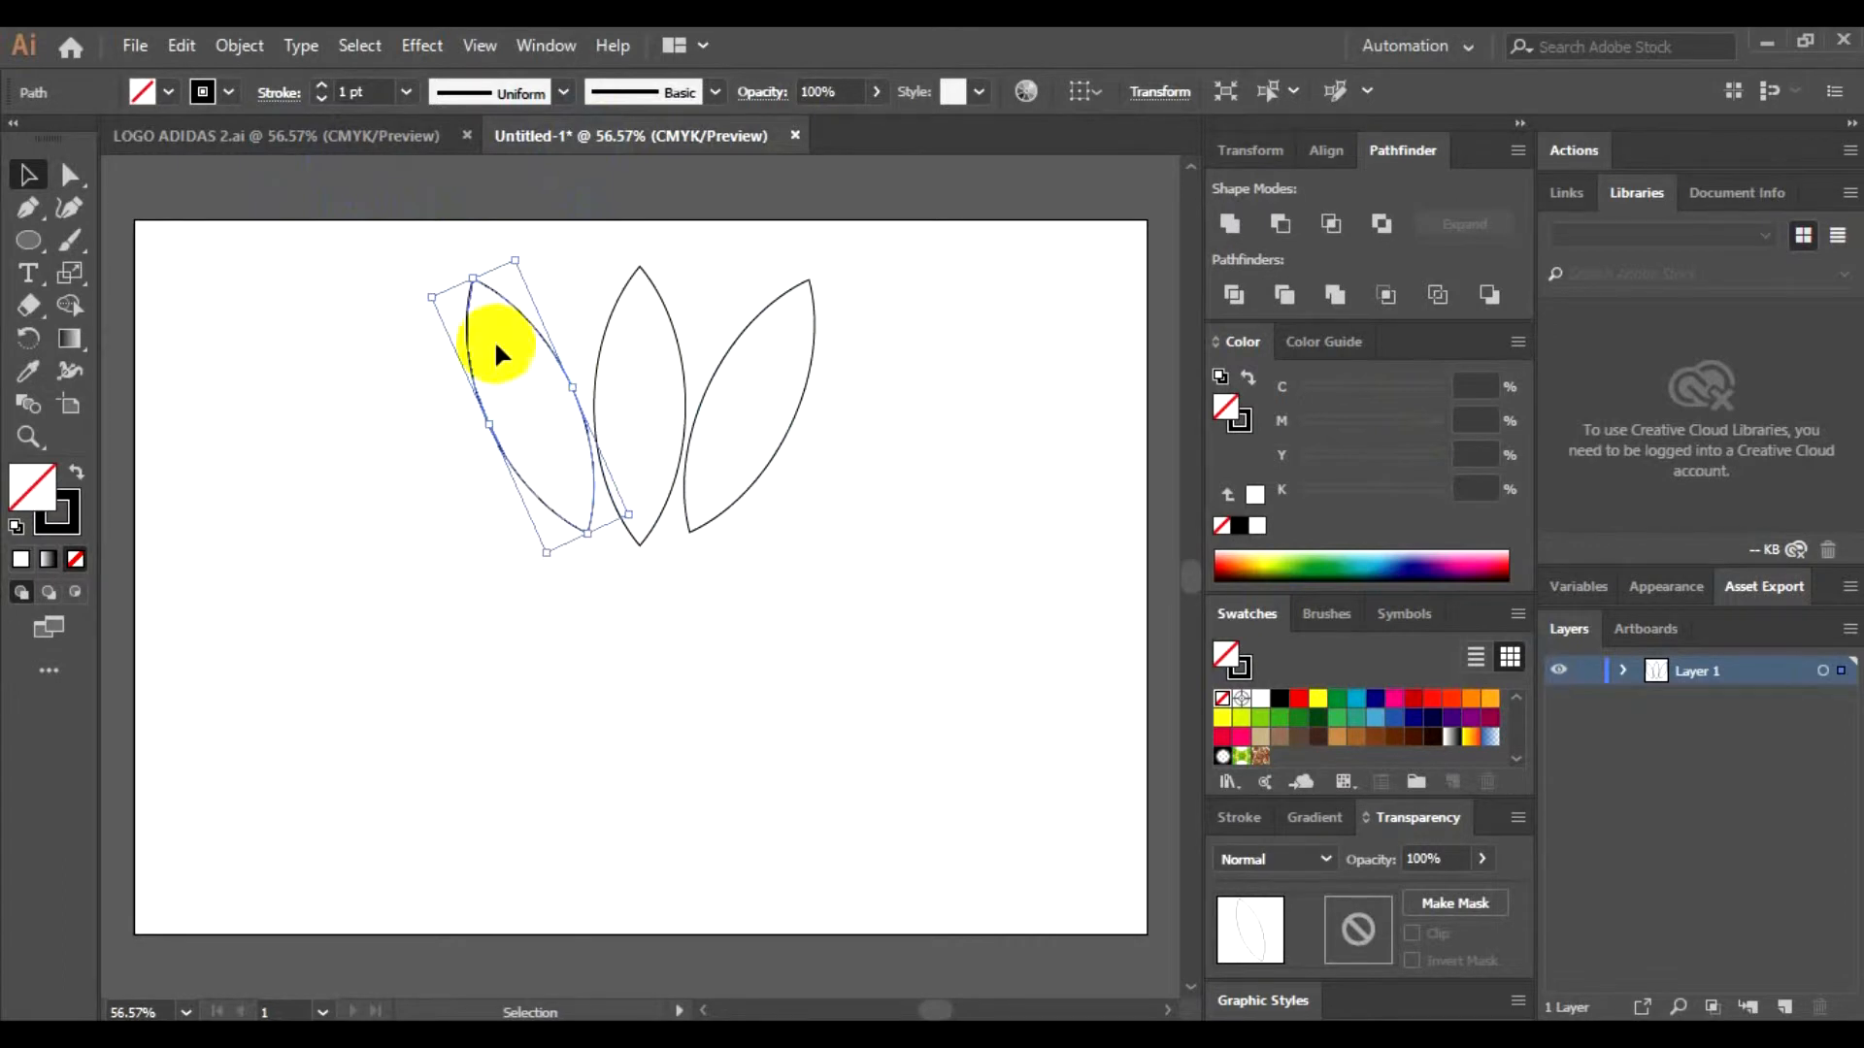
click(672, 582)
click(273, 143)
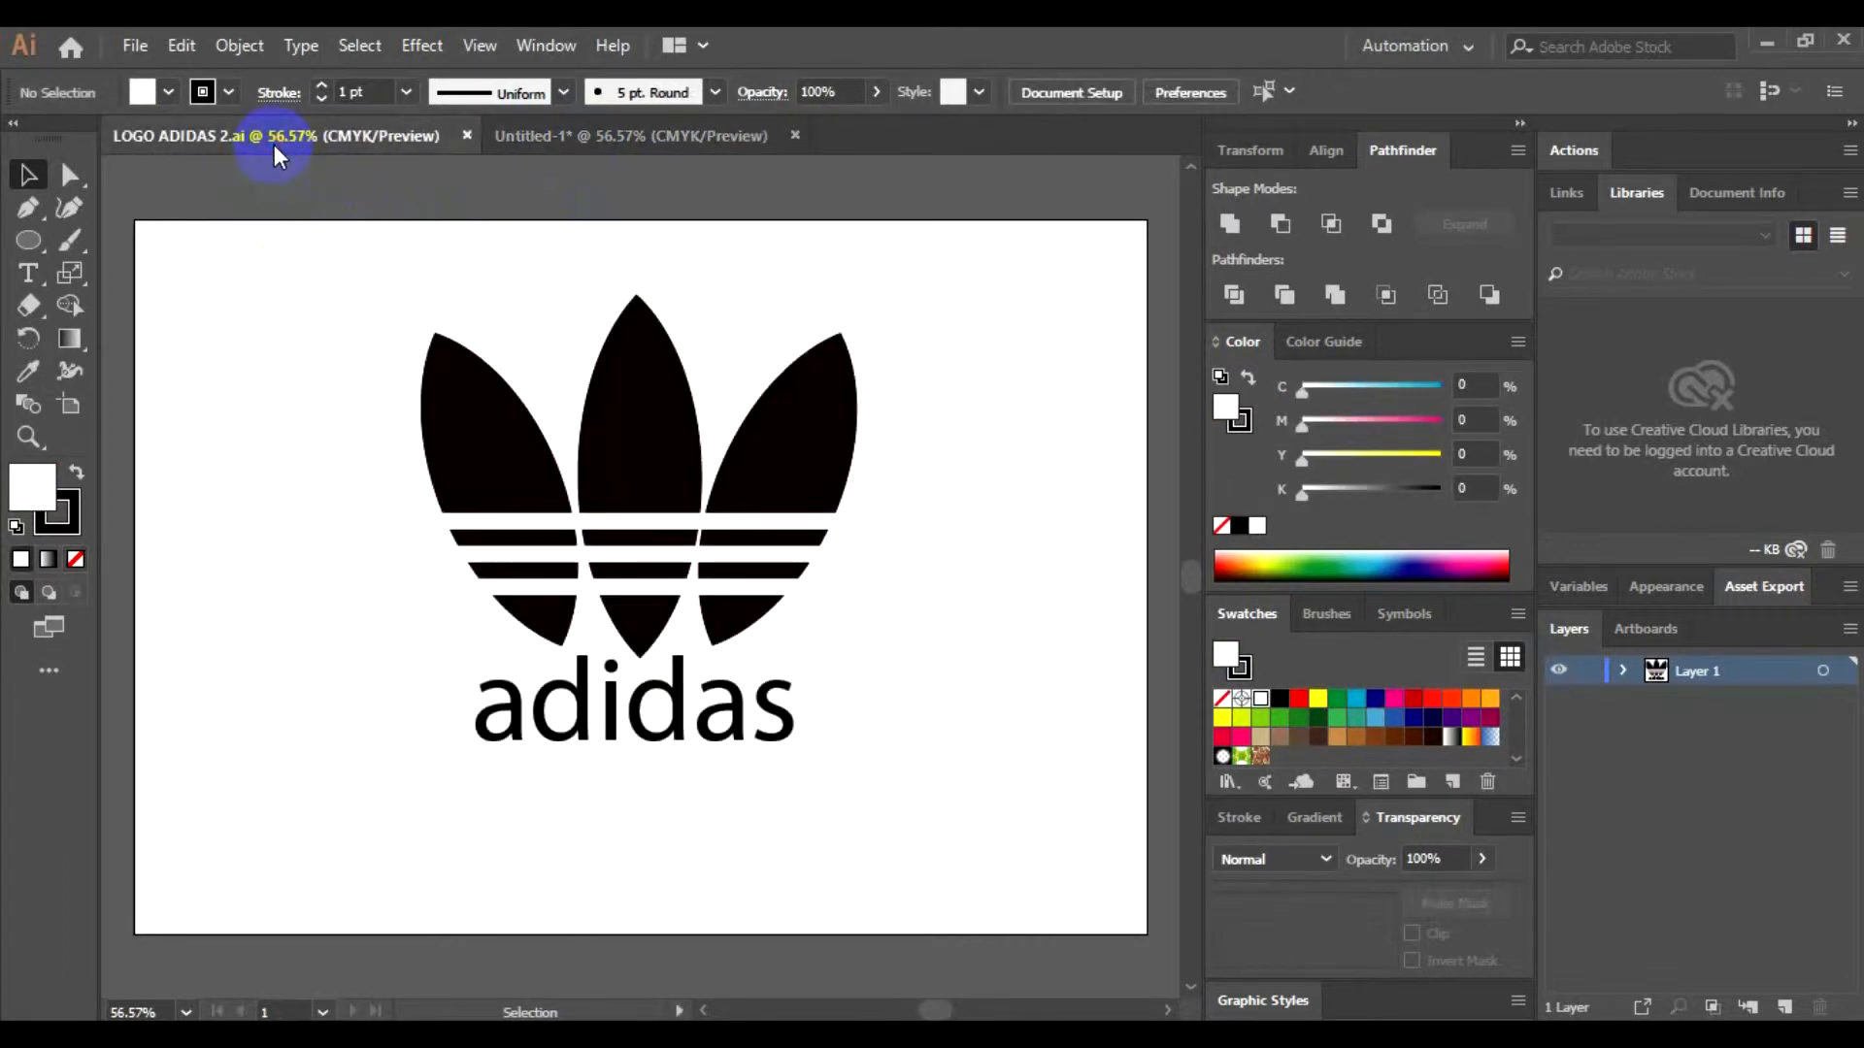
click(559, 135)
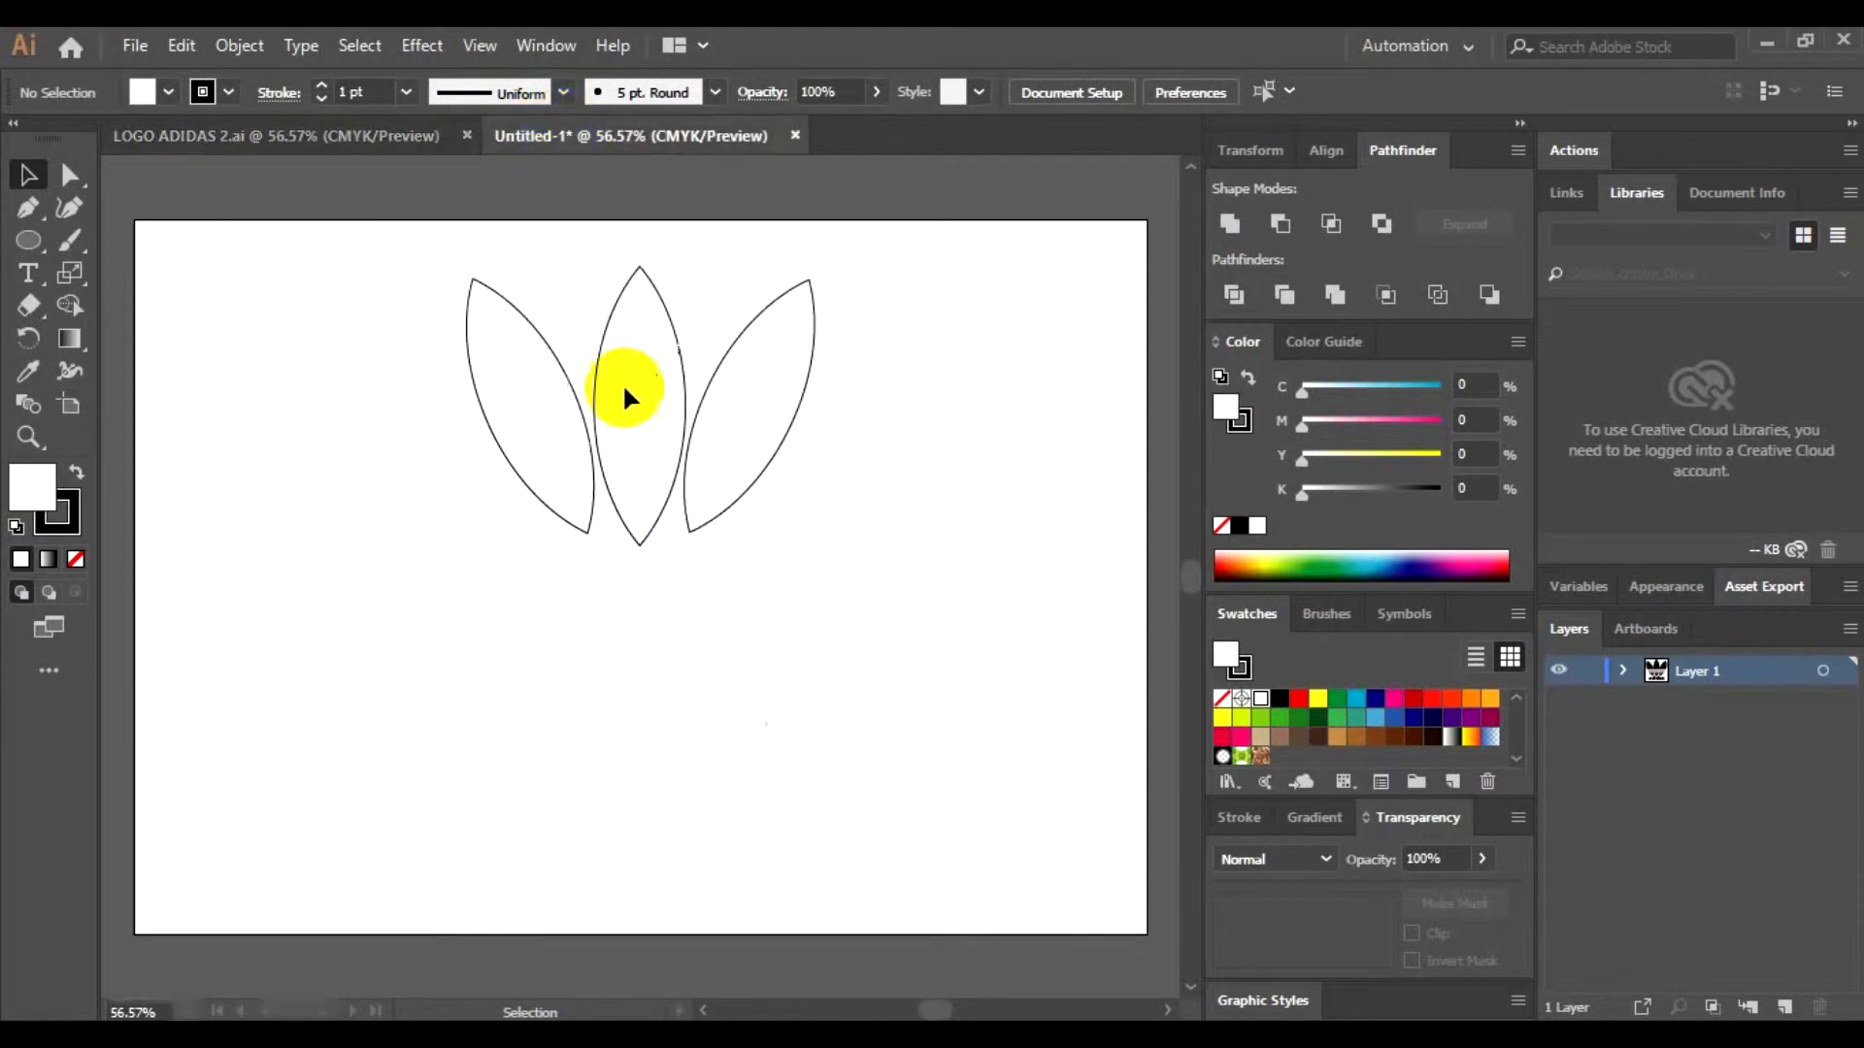
Step: Move the two outer petals down by about 13 pt, level with each other, and compare them with LOGO ADIDAS 2.ai
click(589, 530)
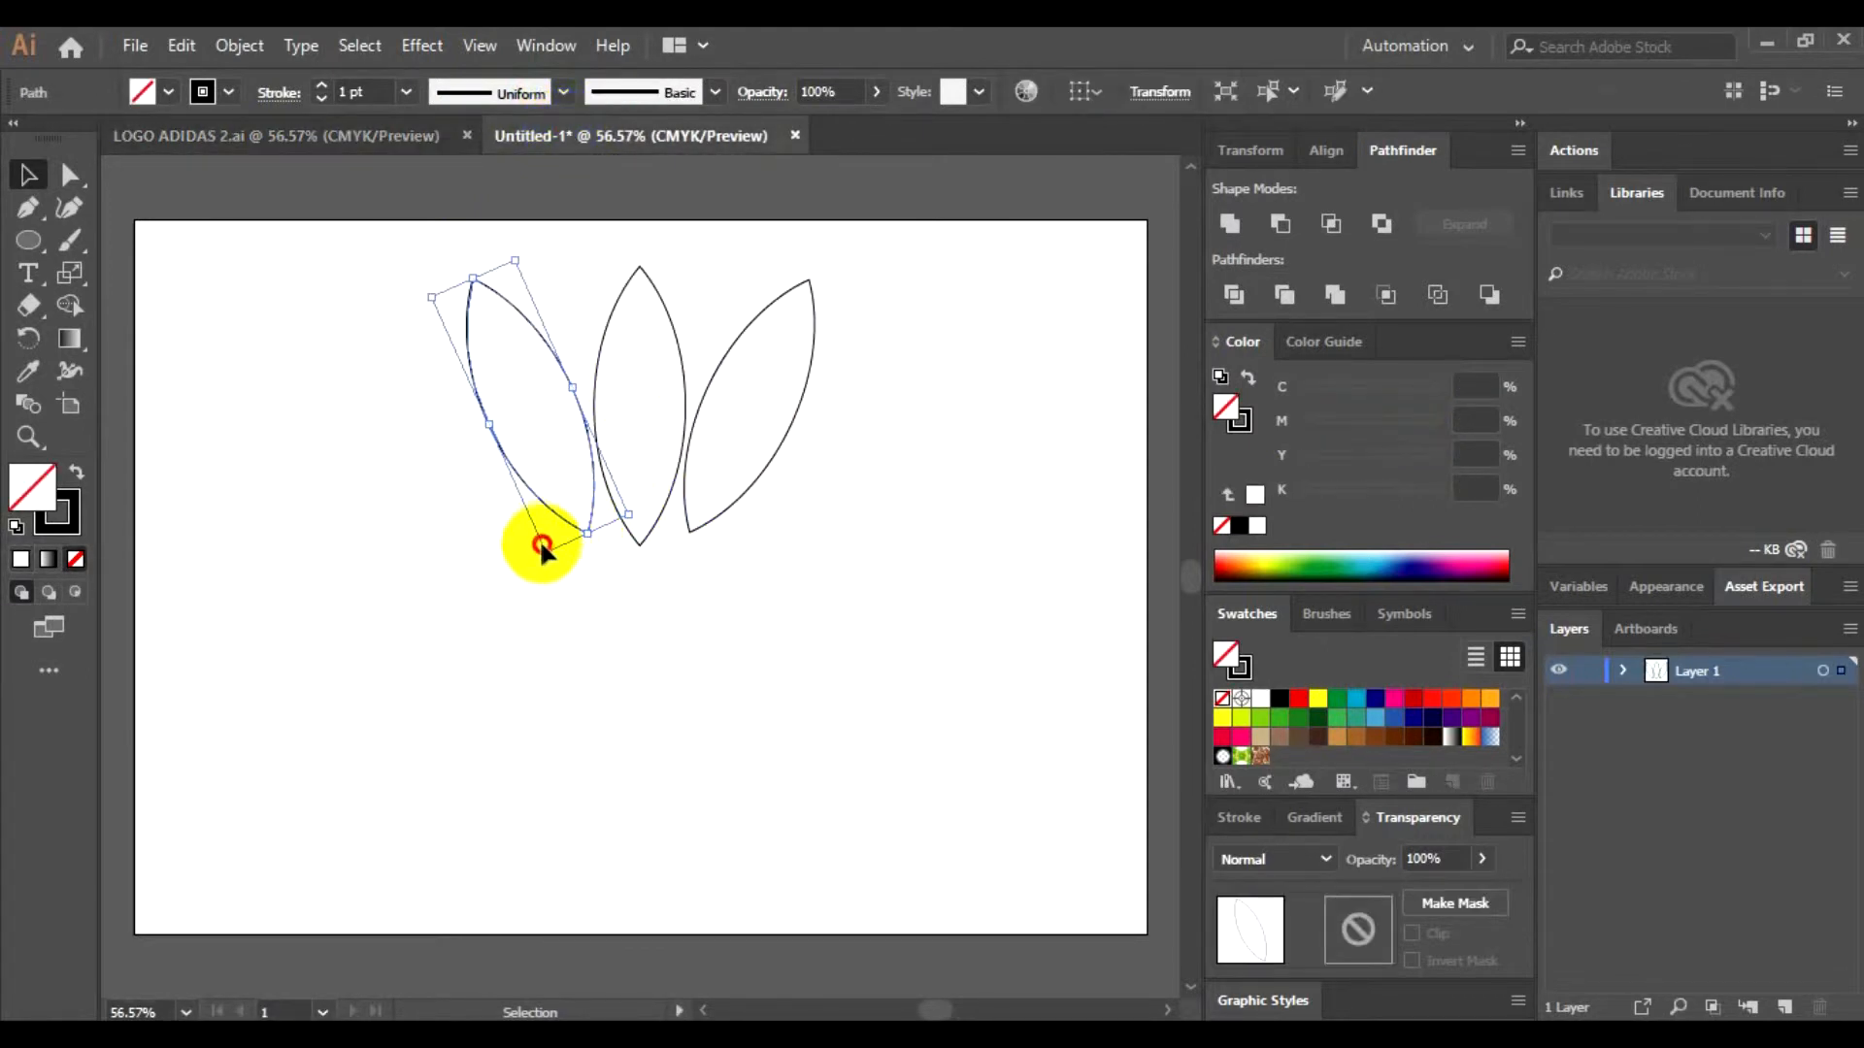
click(541, 541)
click(504, 444)
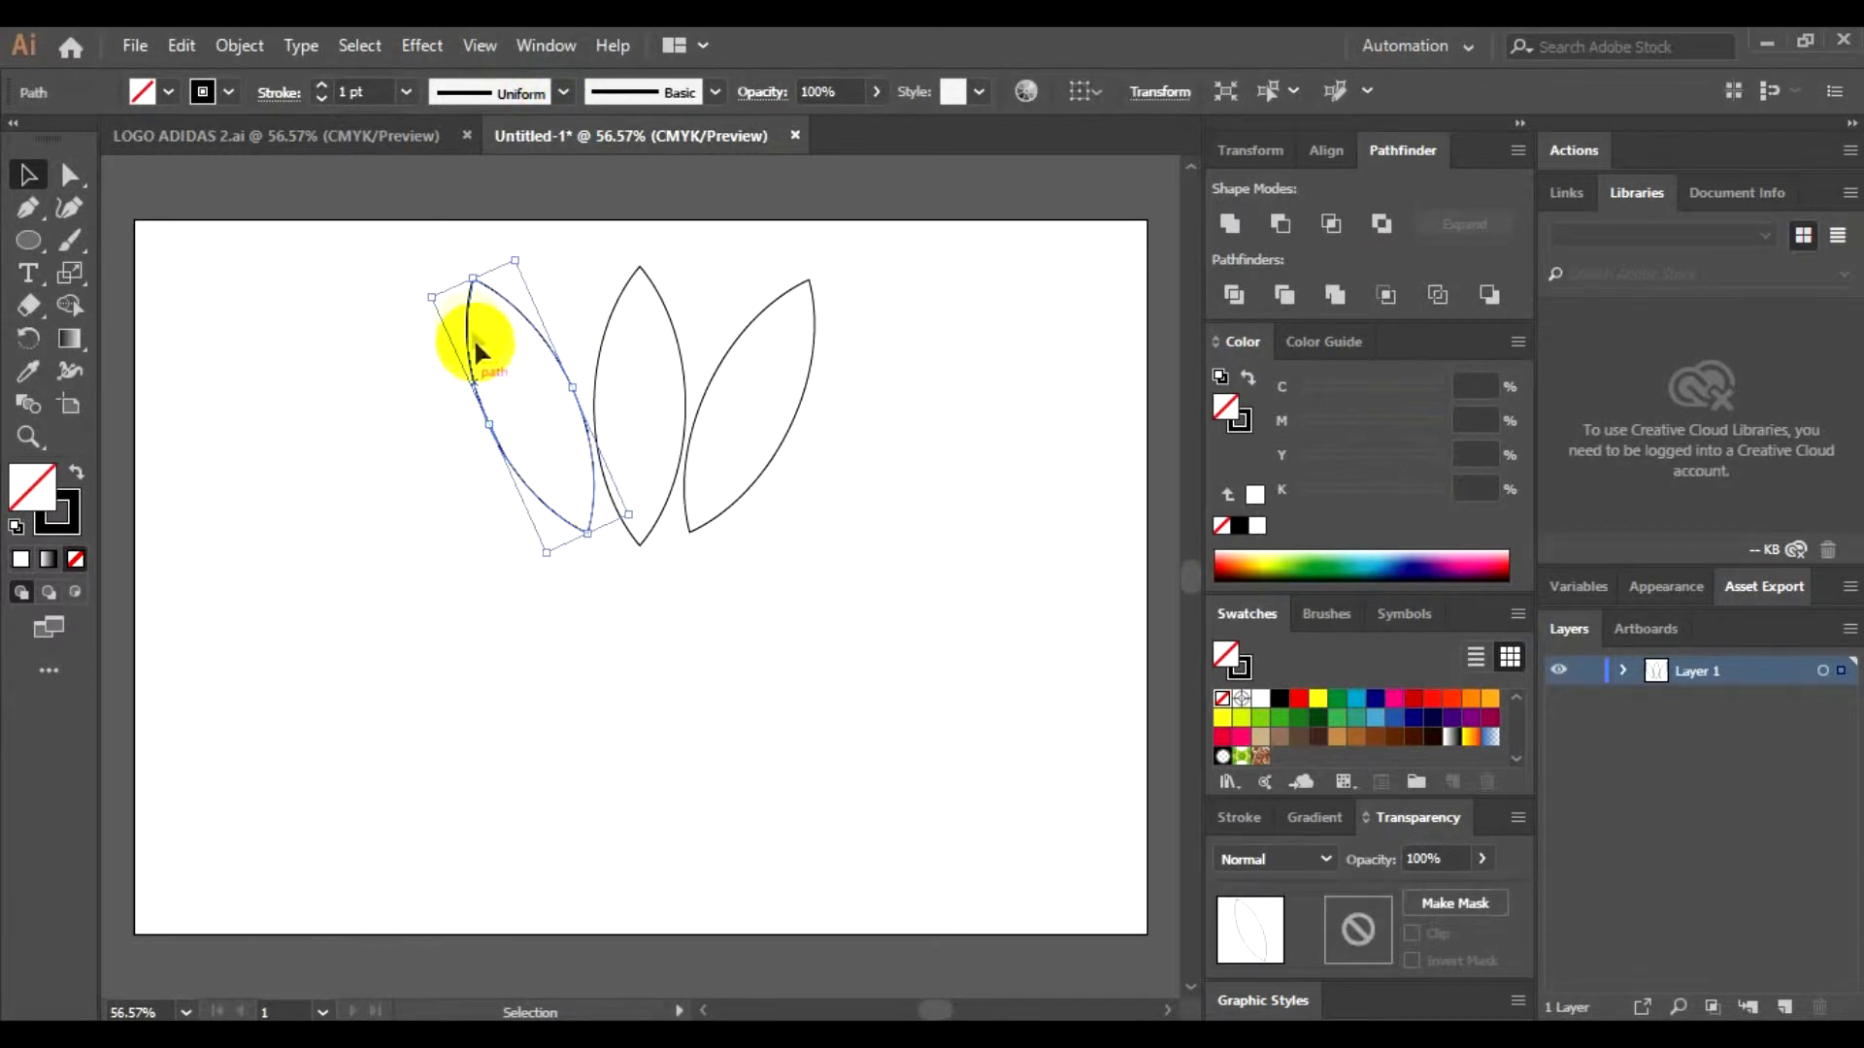
drag(472, 297, 472, 321)
click(723, 514)
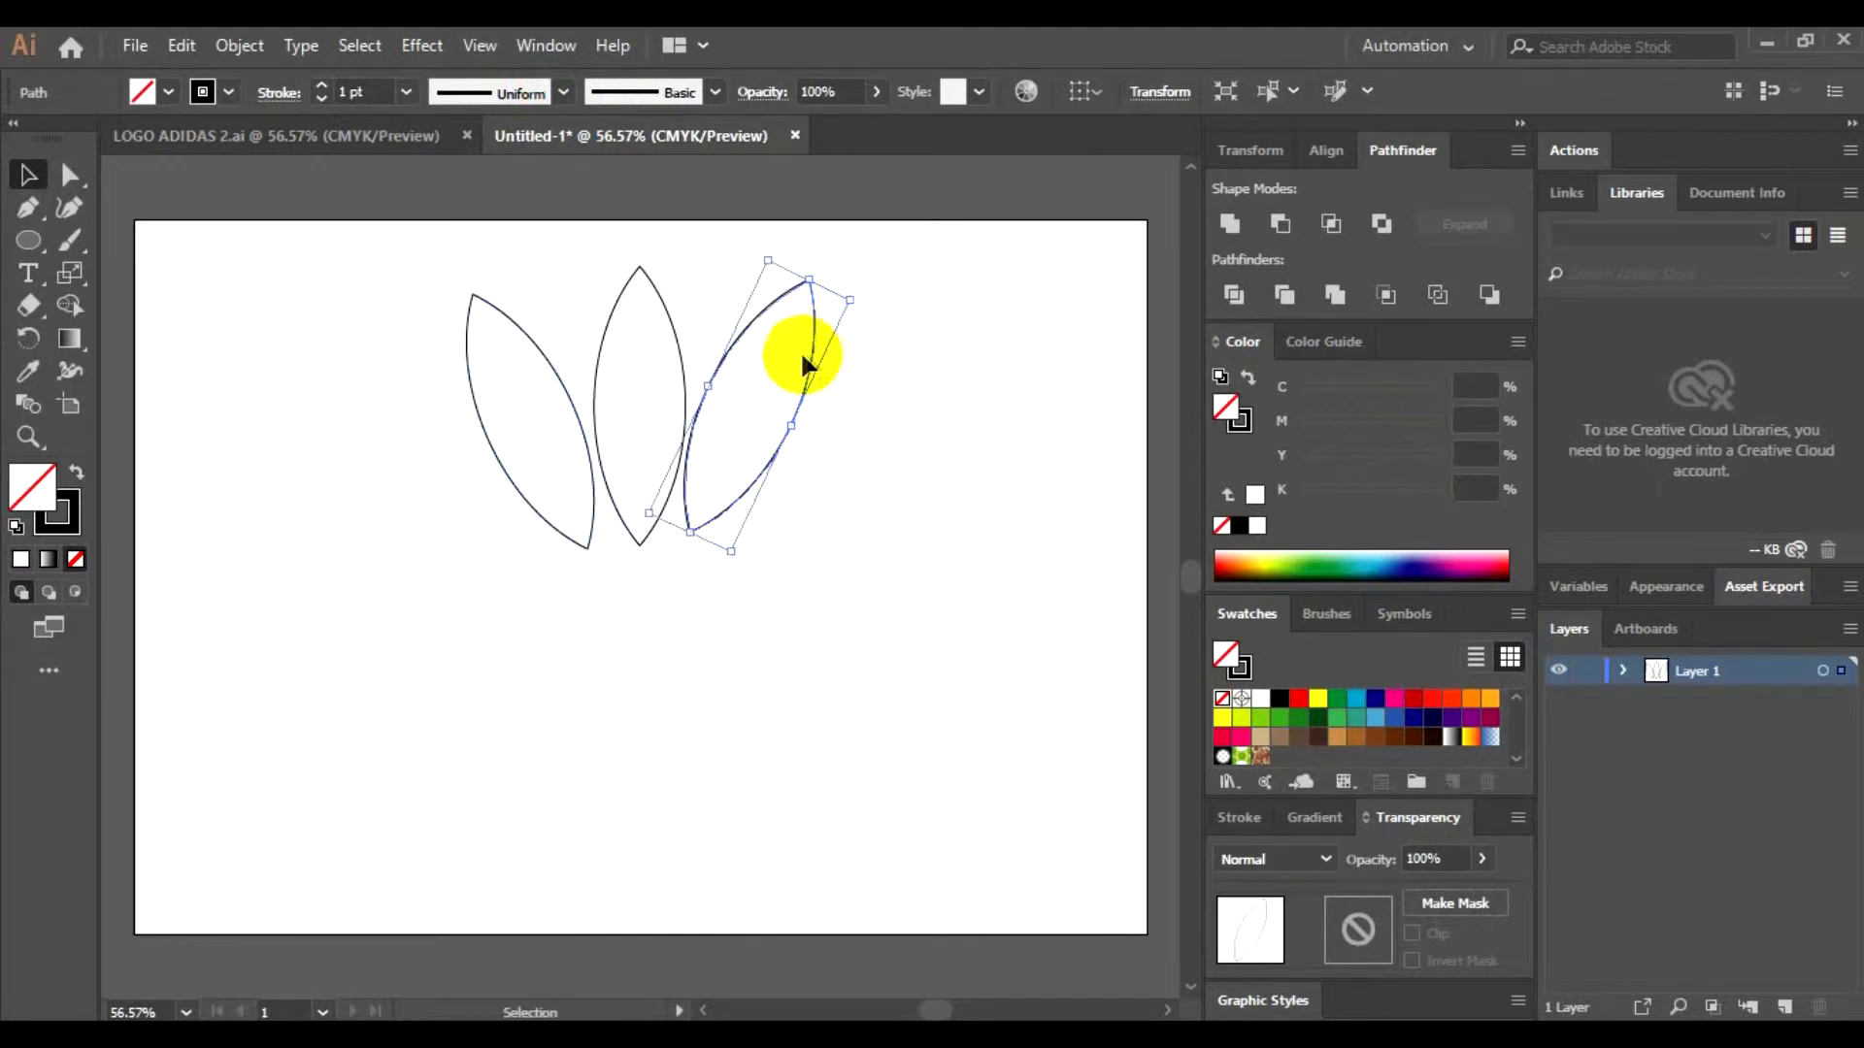
drag(812, 357, 804, 379)
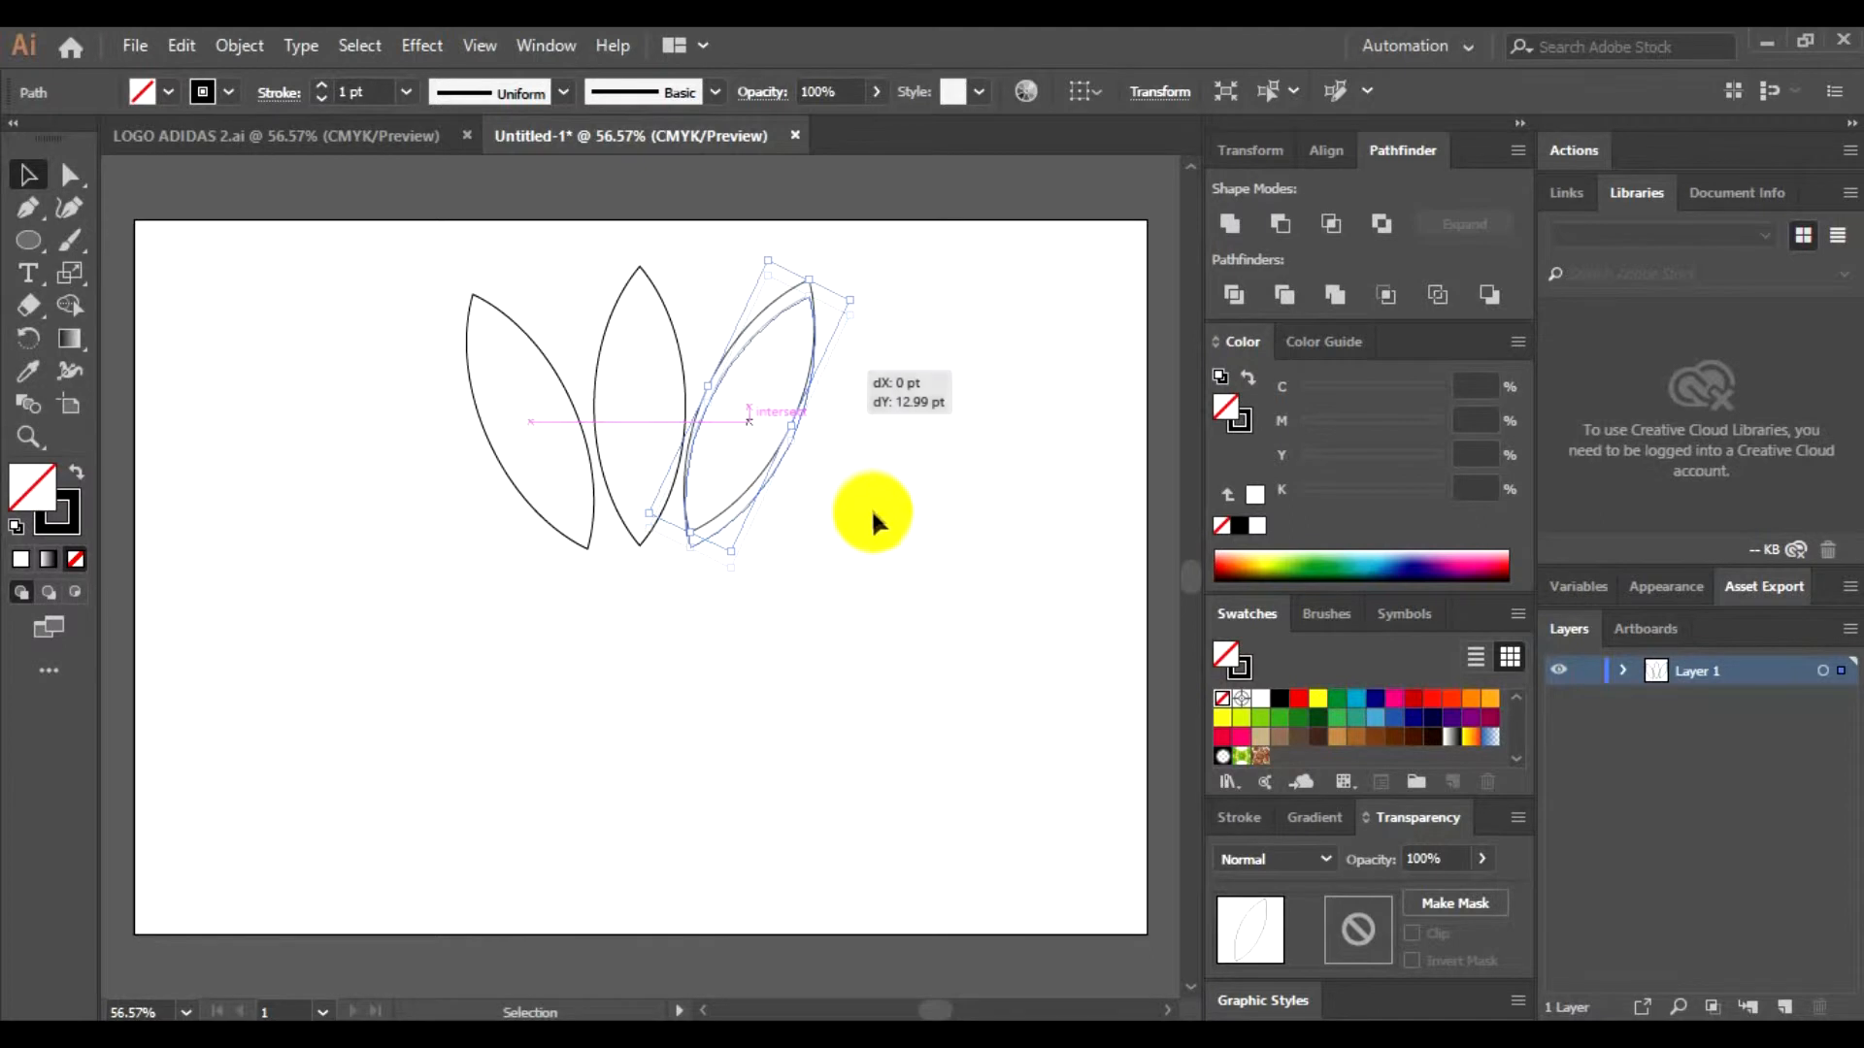
click(815, 656)
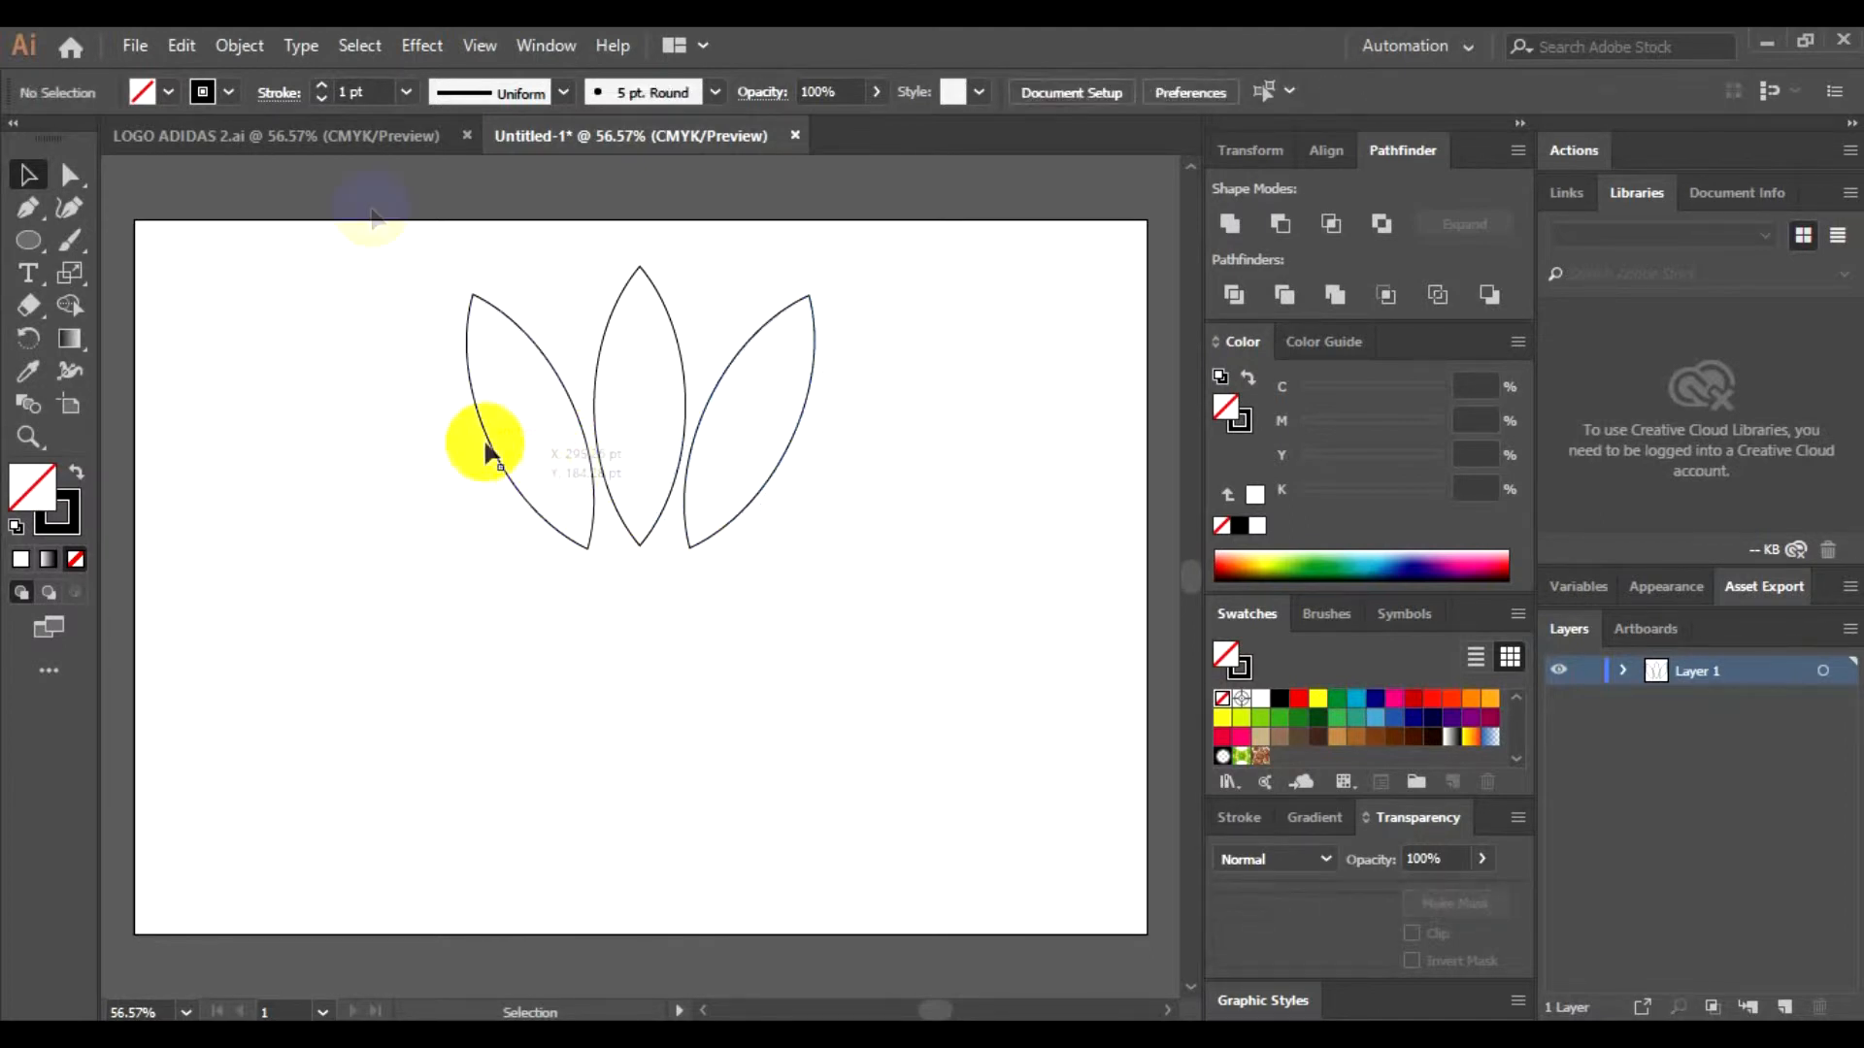
click(358, 137)
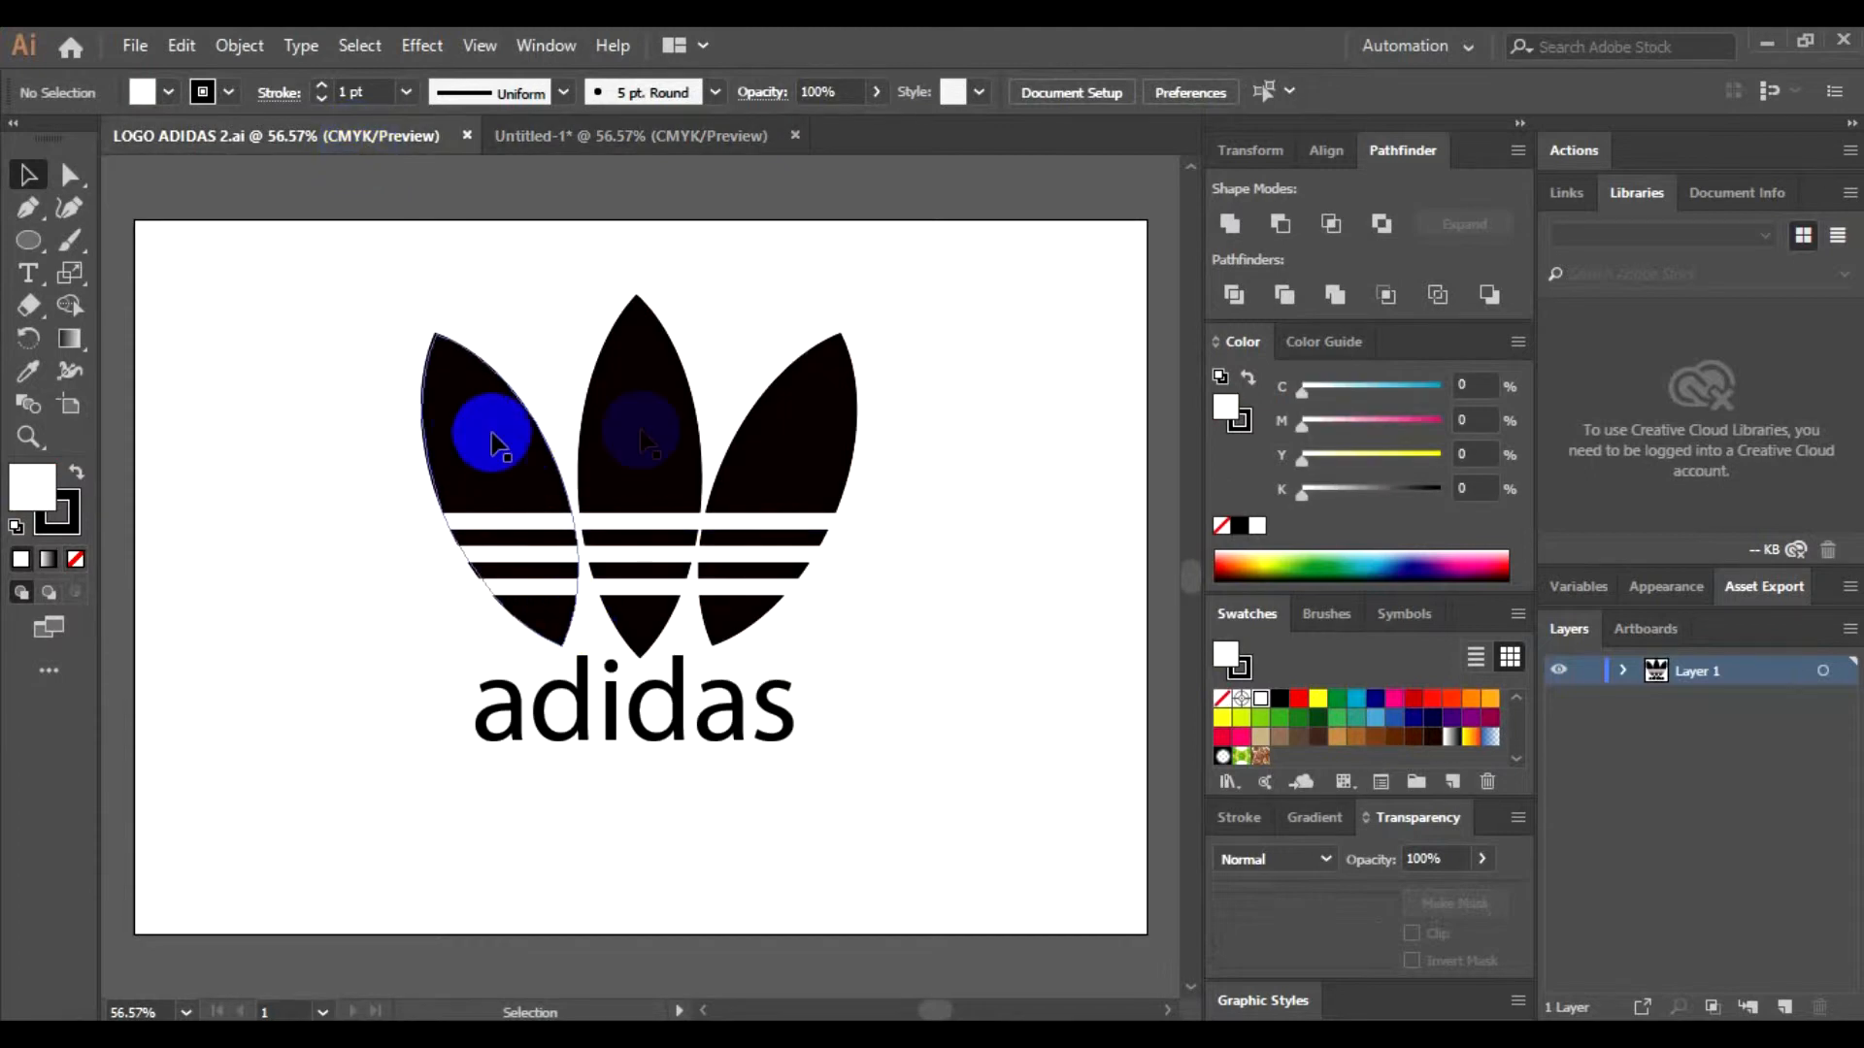
click(587, 137)
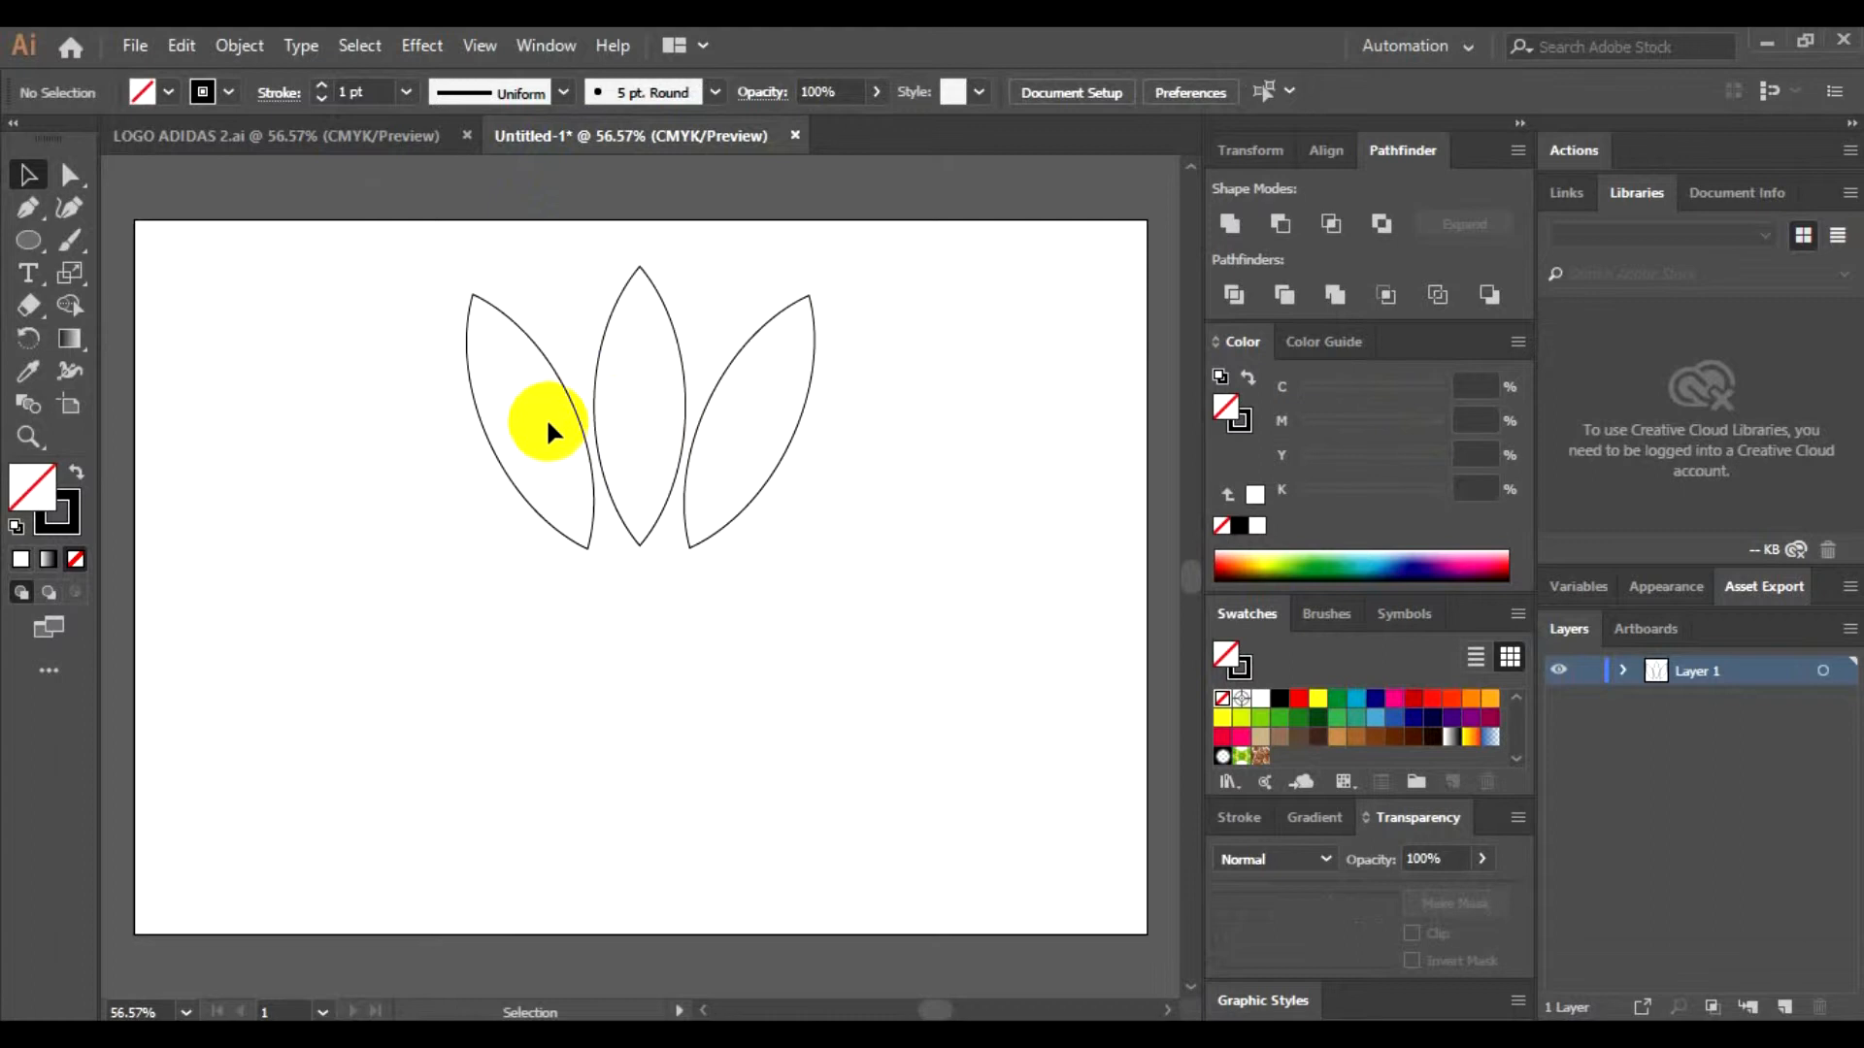
Step: Give the left petal a solid black fill, colour 000000
click(505, 471)
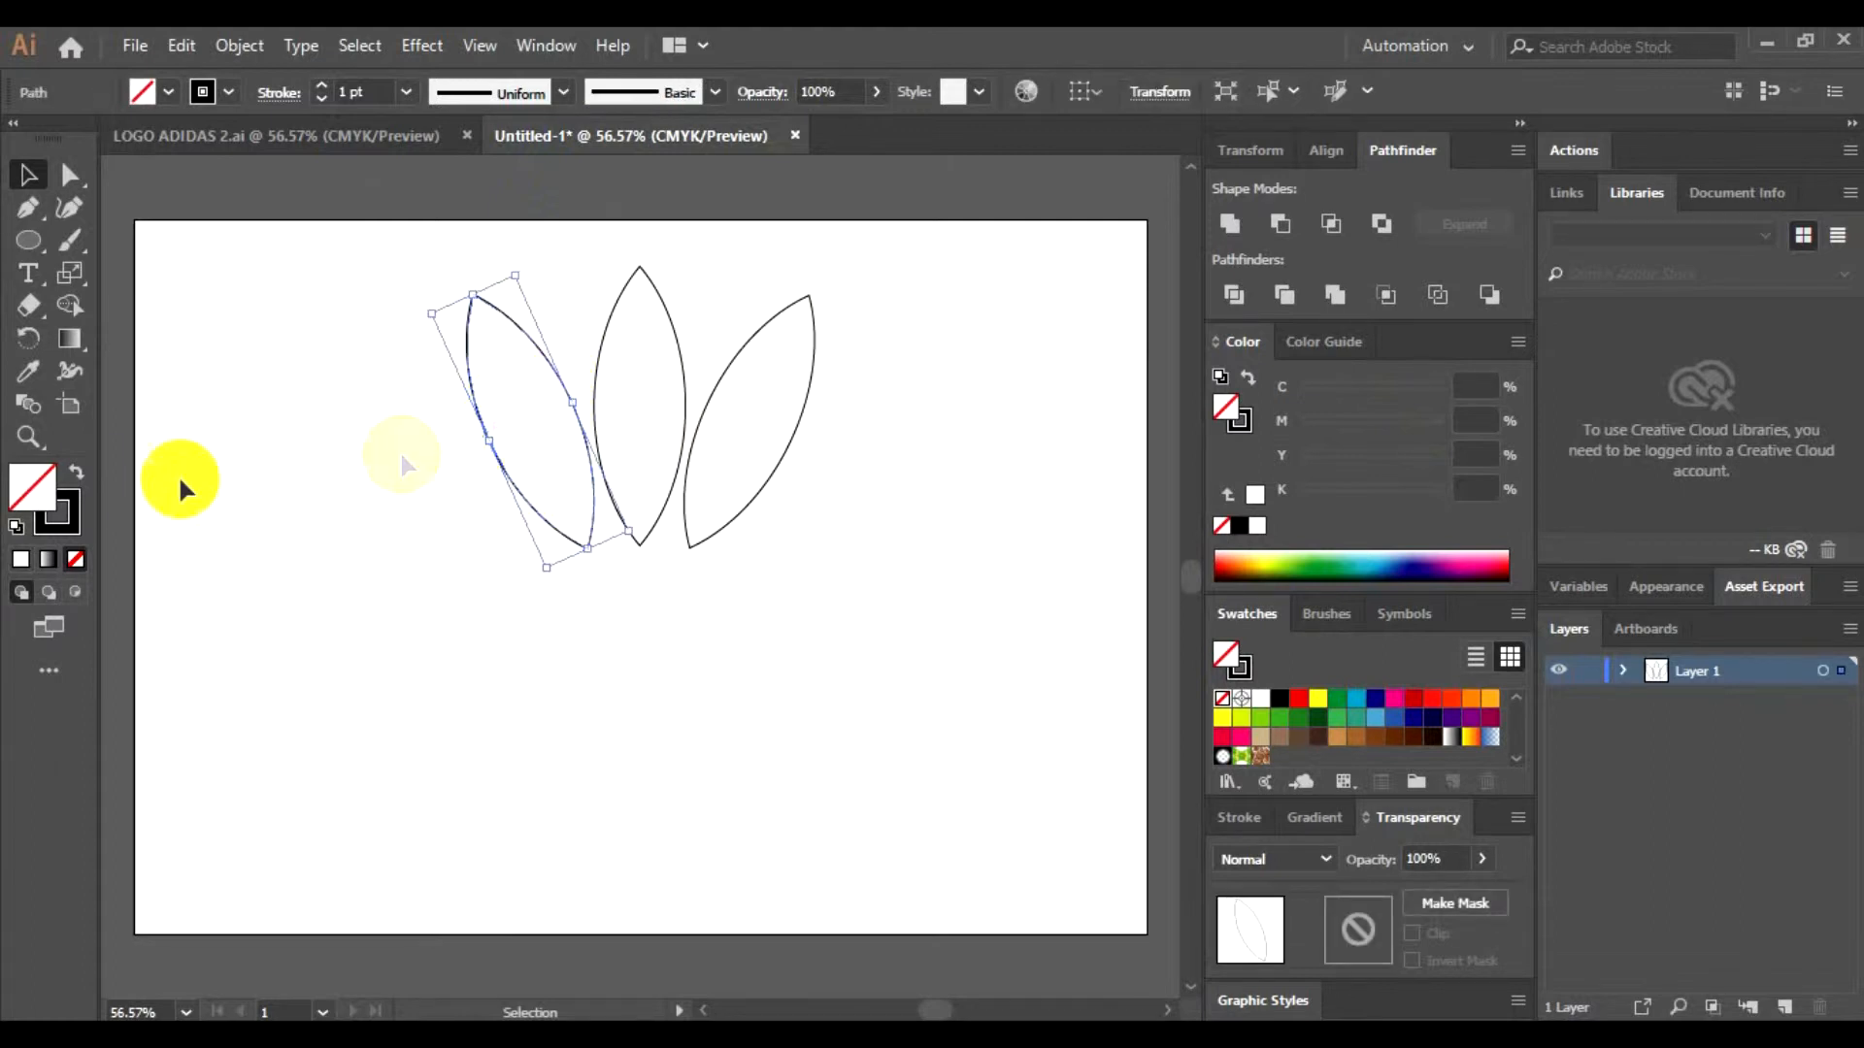
double_click(35, 495)
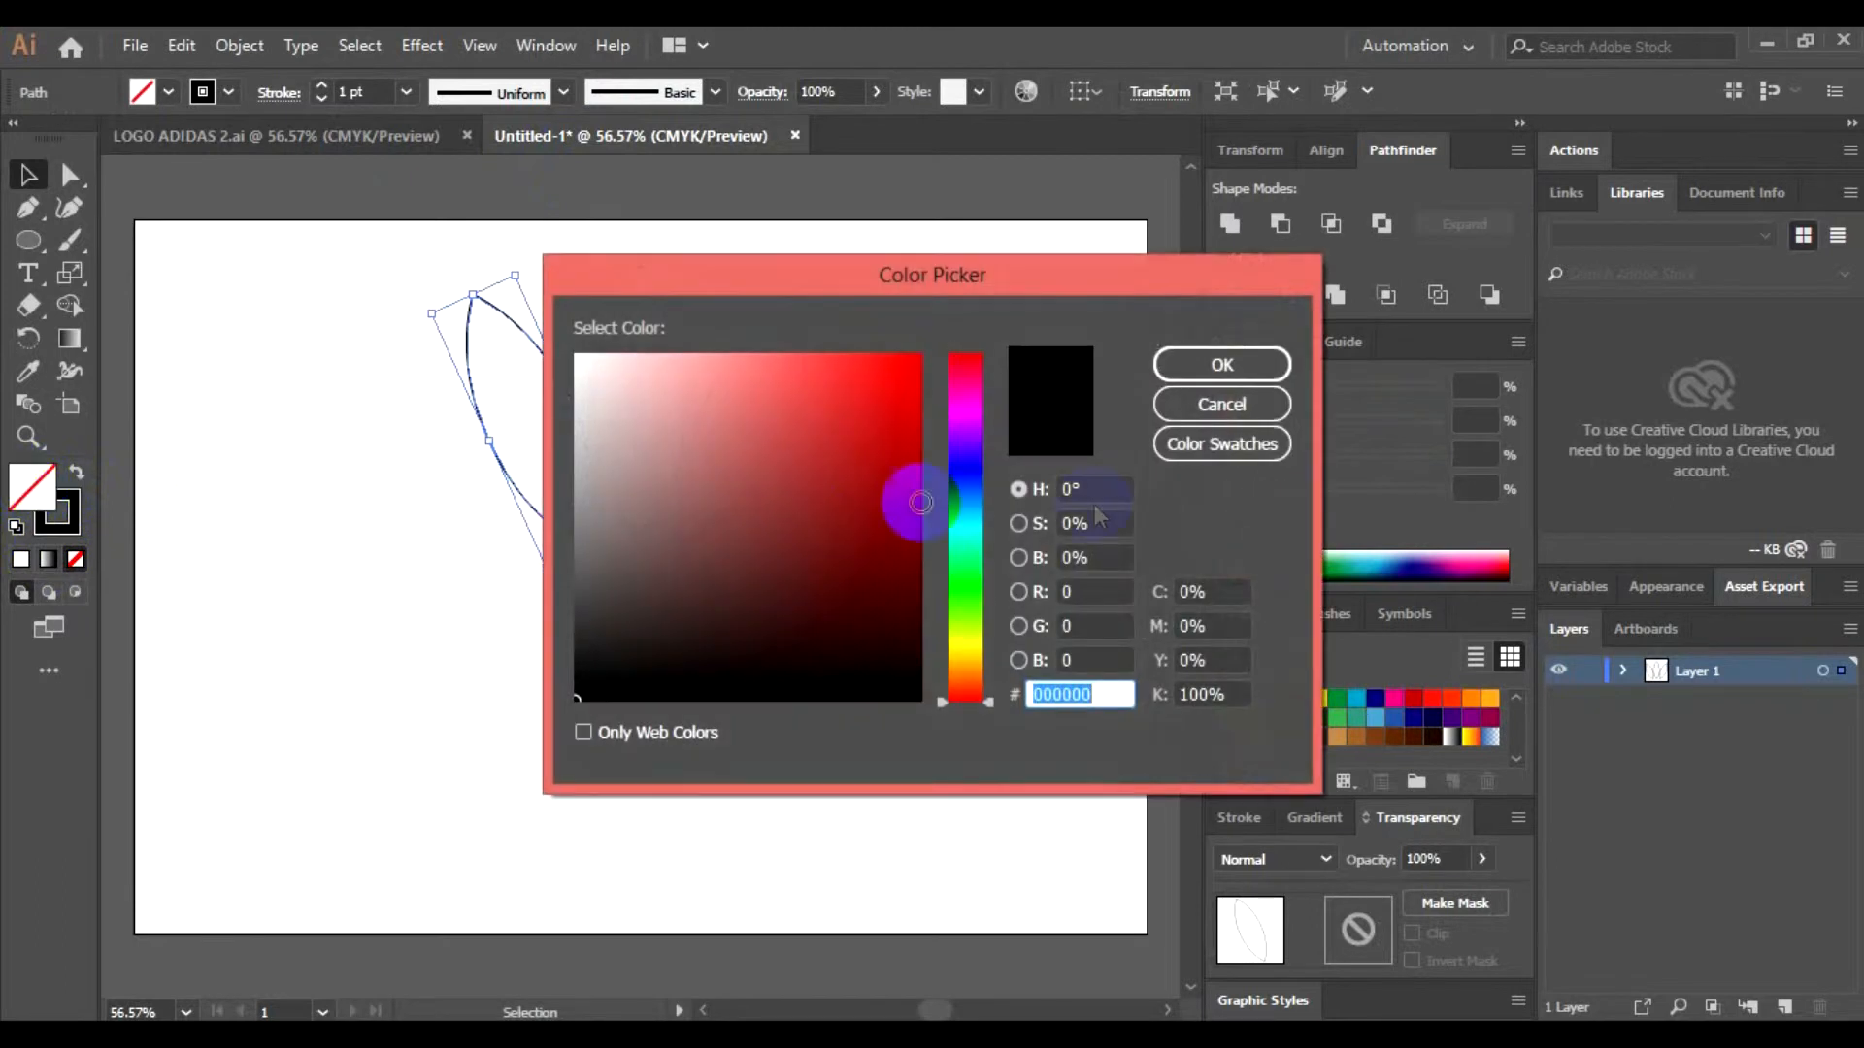
click(1203, 363)
click(70, 559)
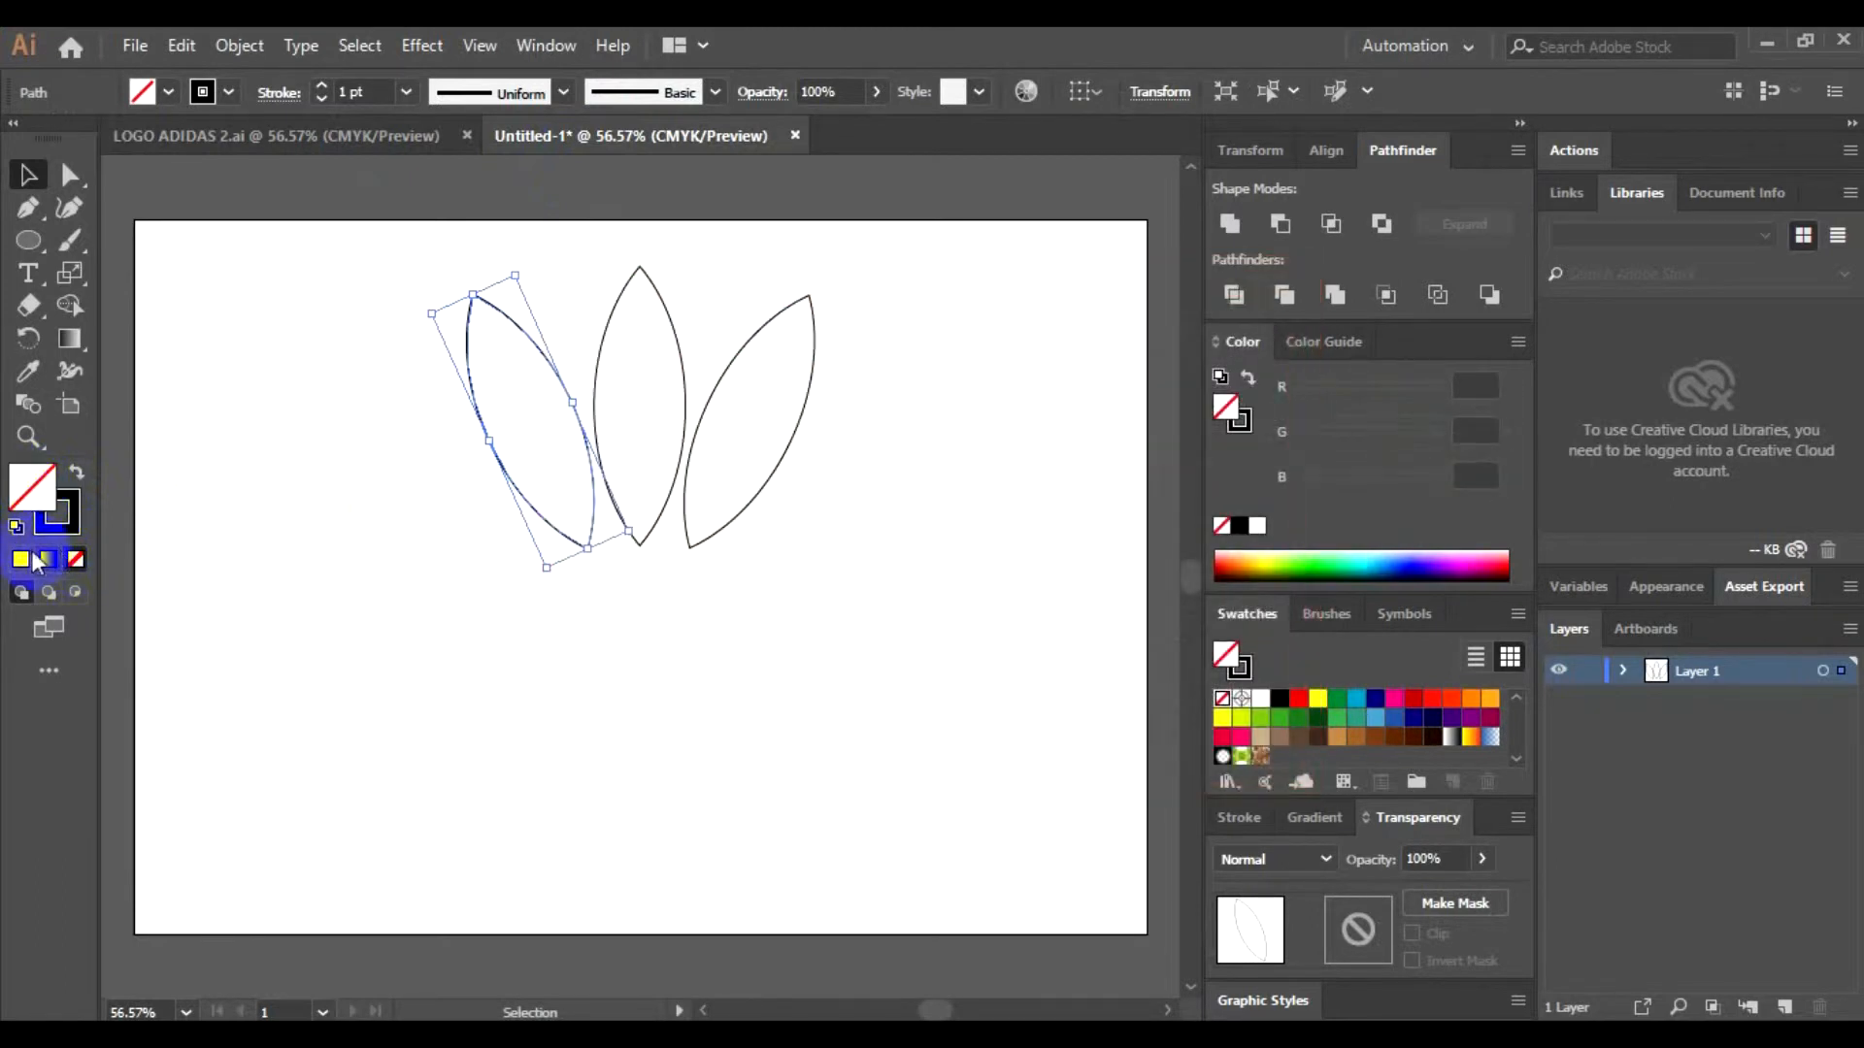
click(34, 561)
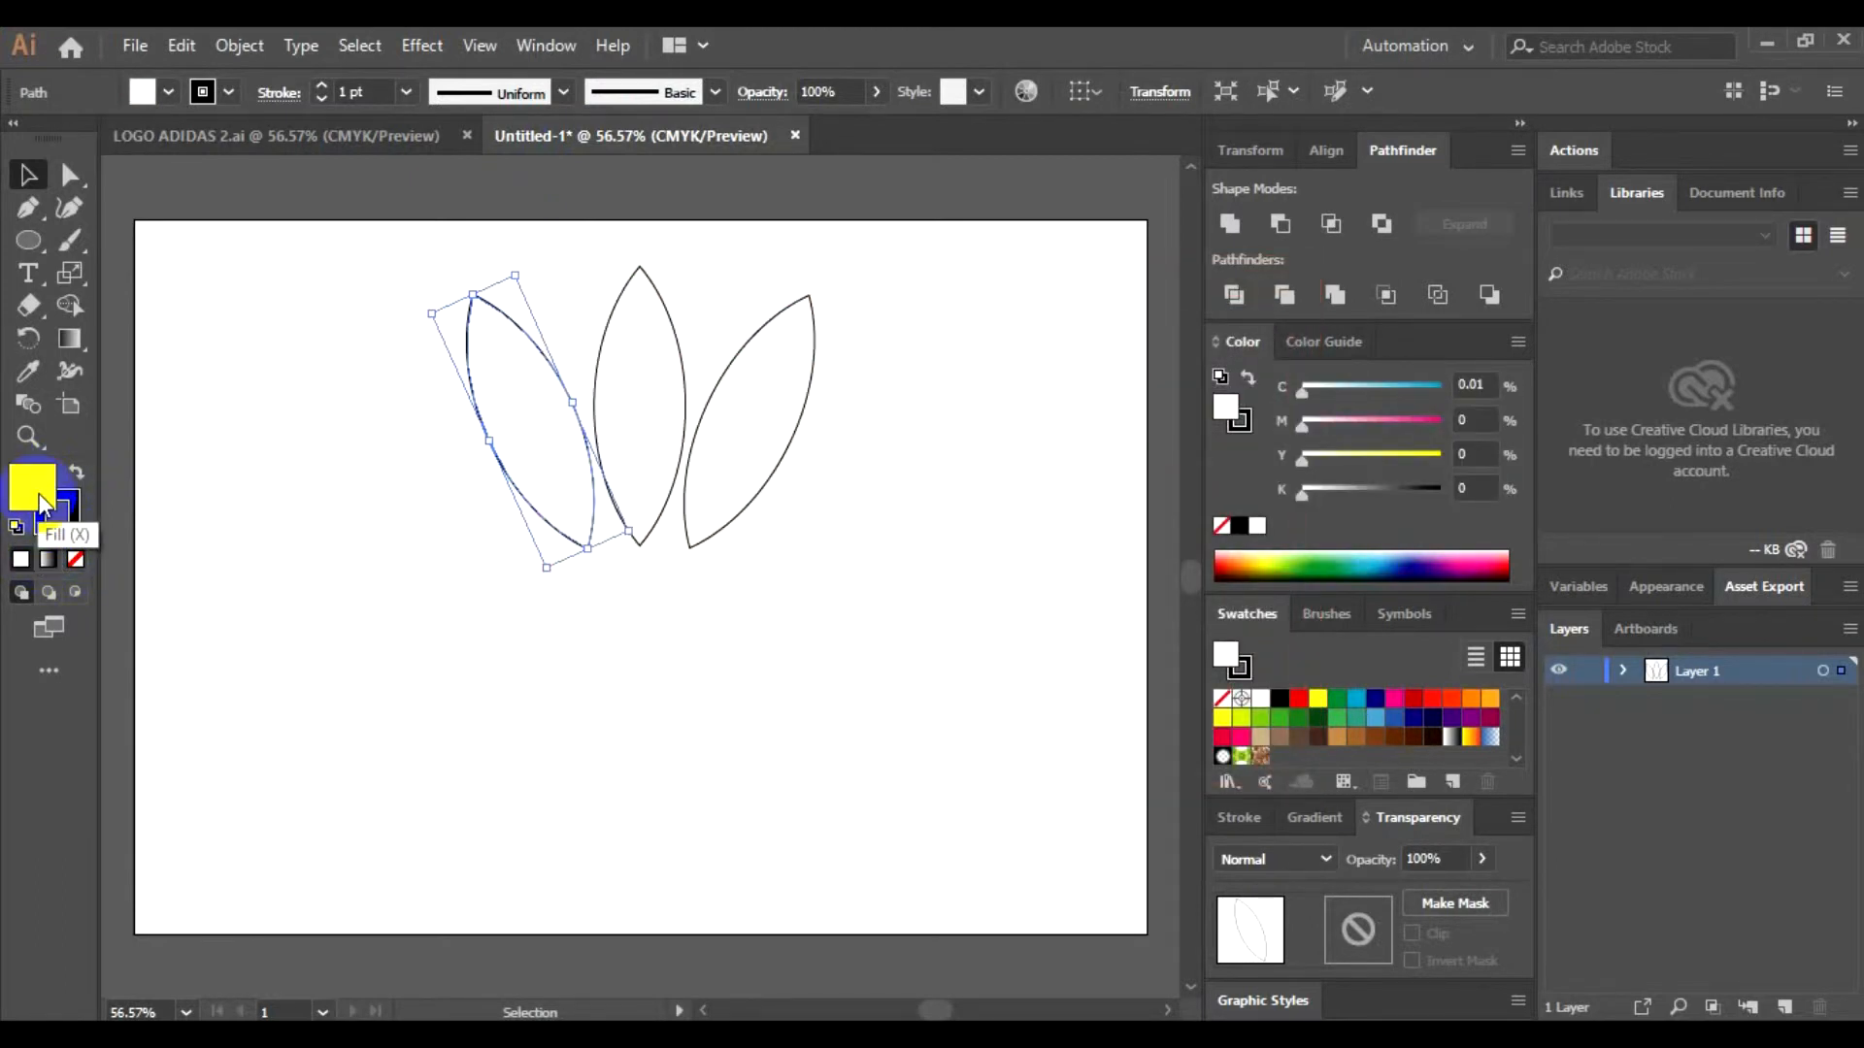
double_click(39, 493)
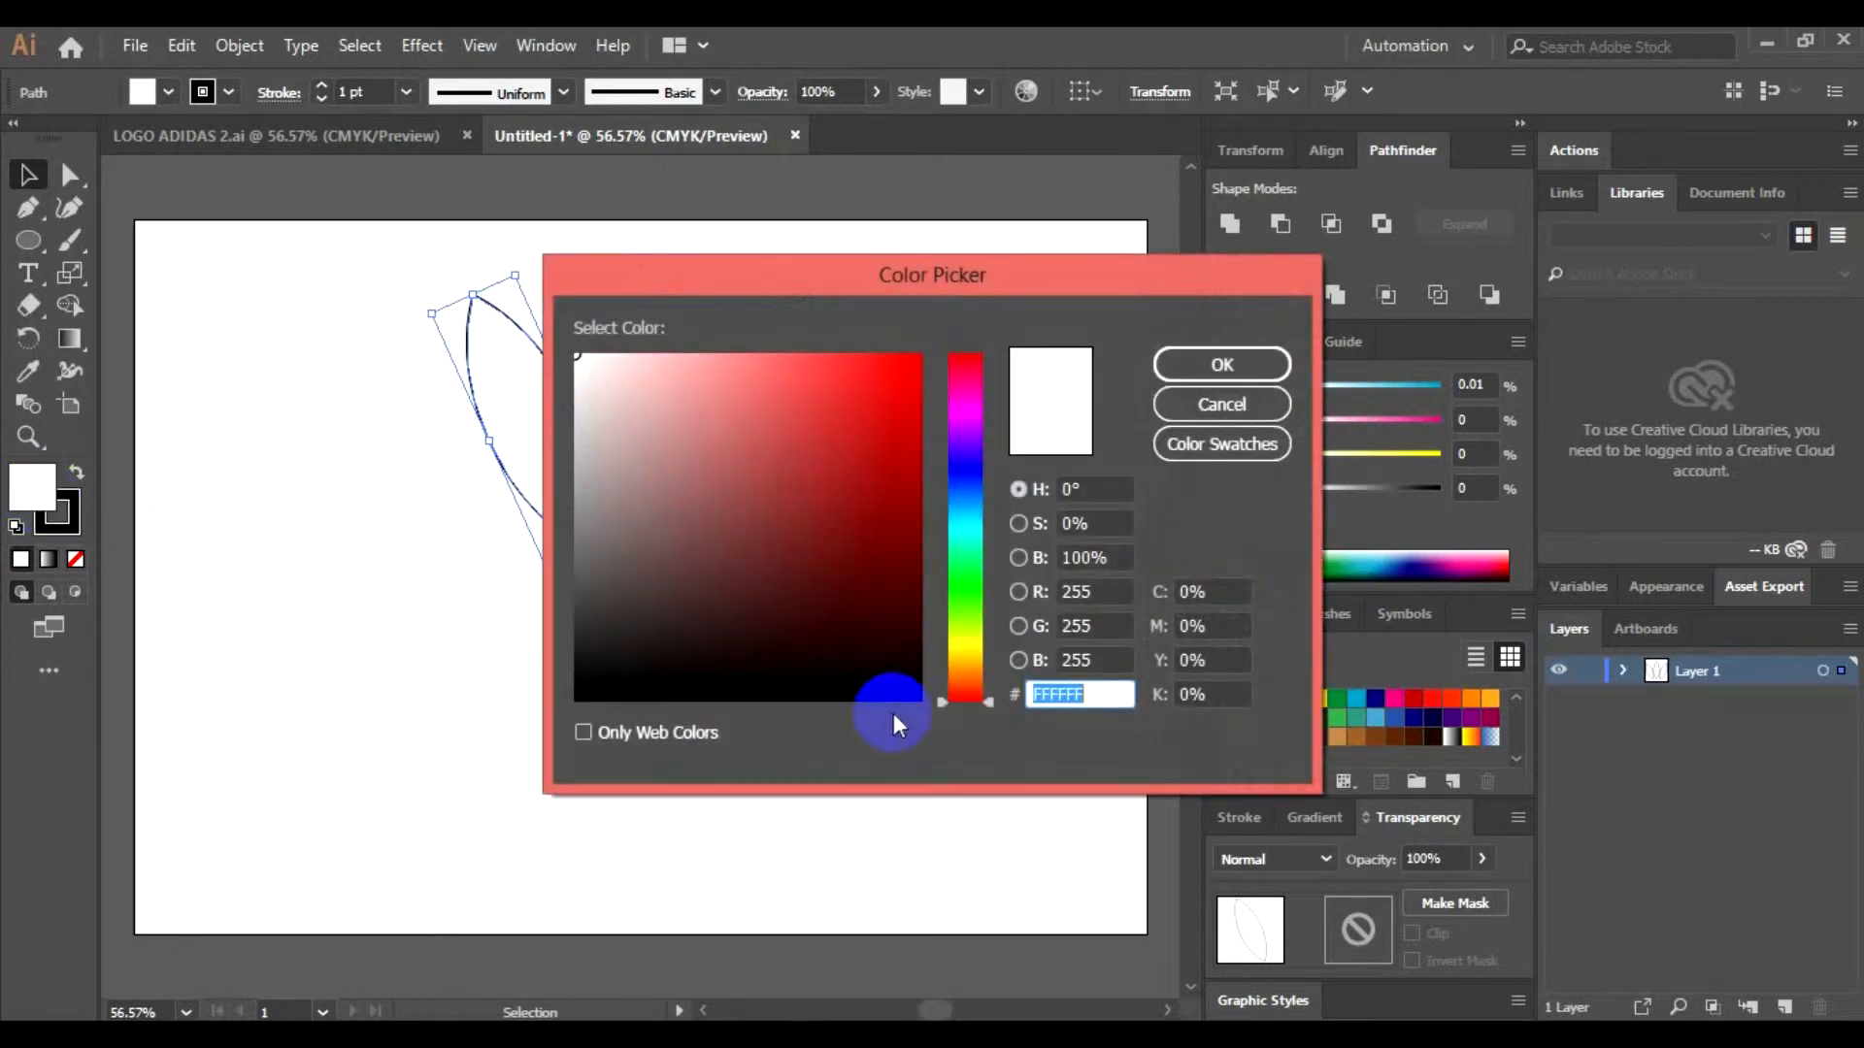
mouse_move(903, 697)
mouse_down()
mouse_move(645, 679)
mouse_move(583, 698)
mouse_up()
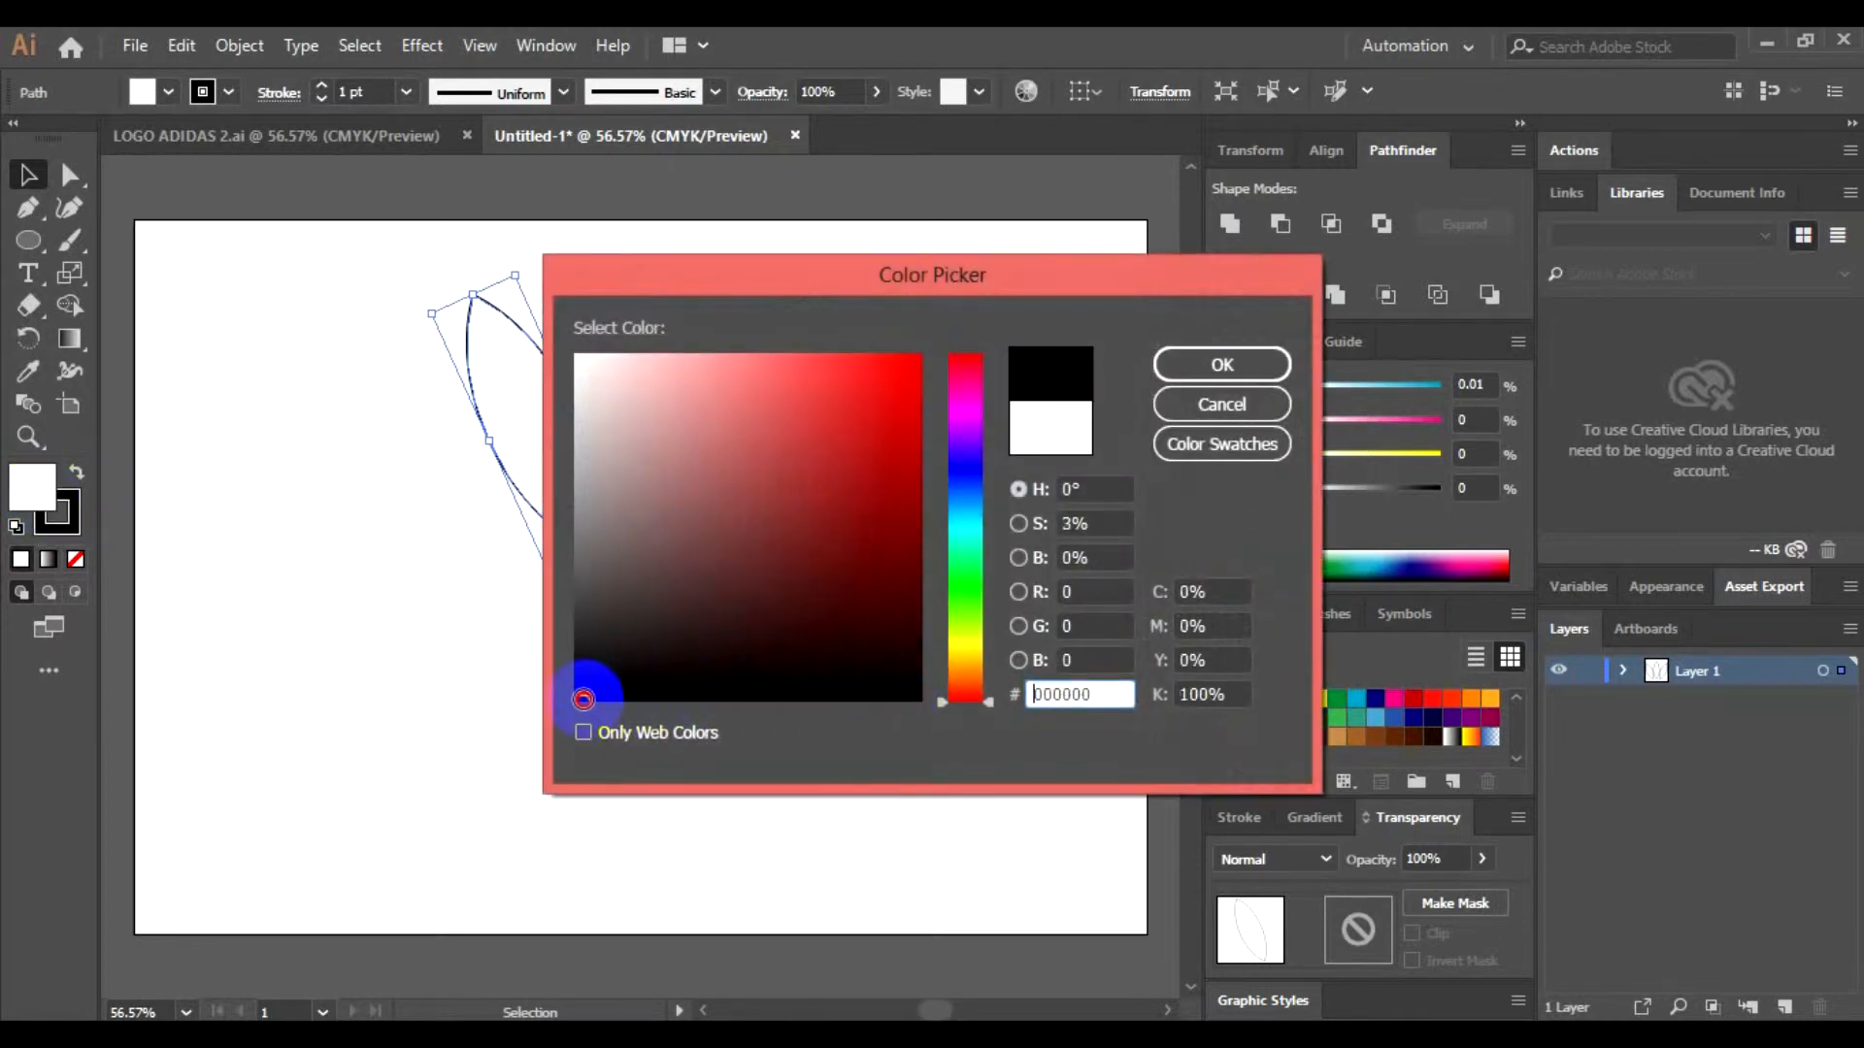
click(1204, 367)
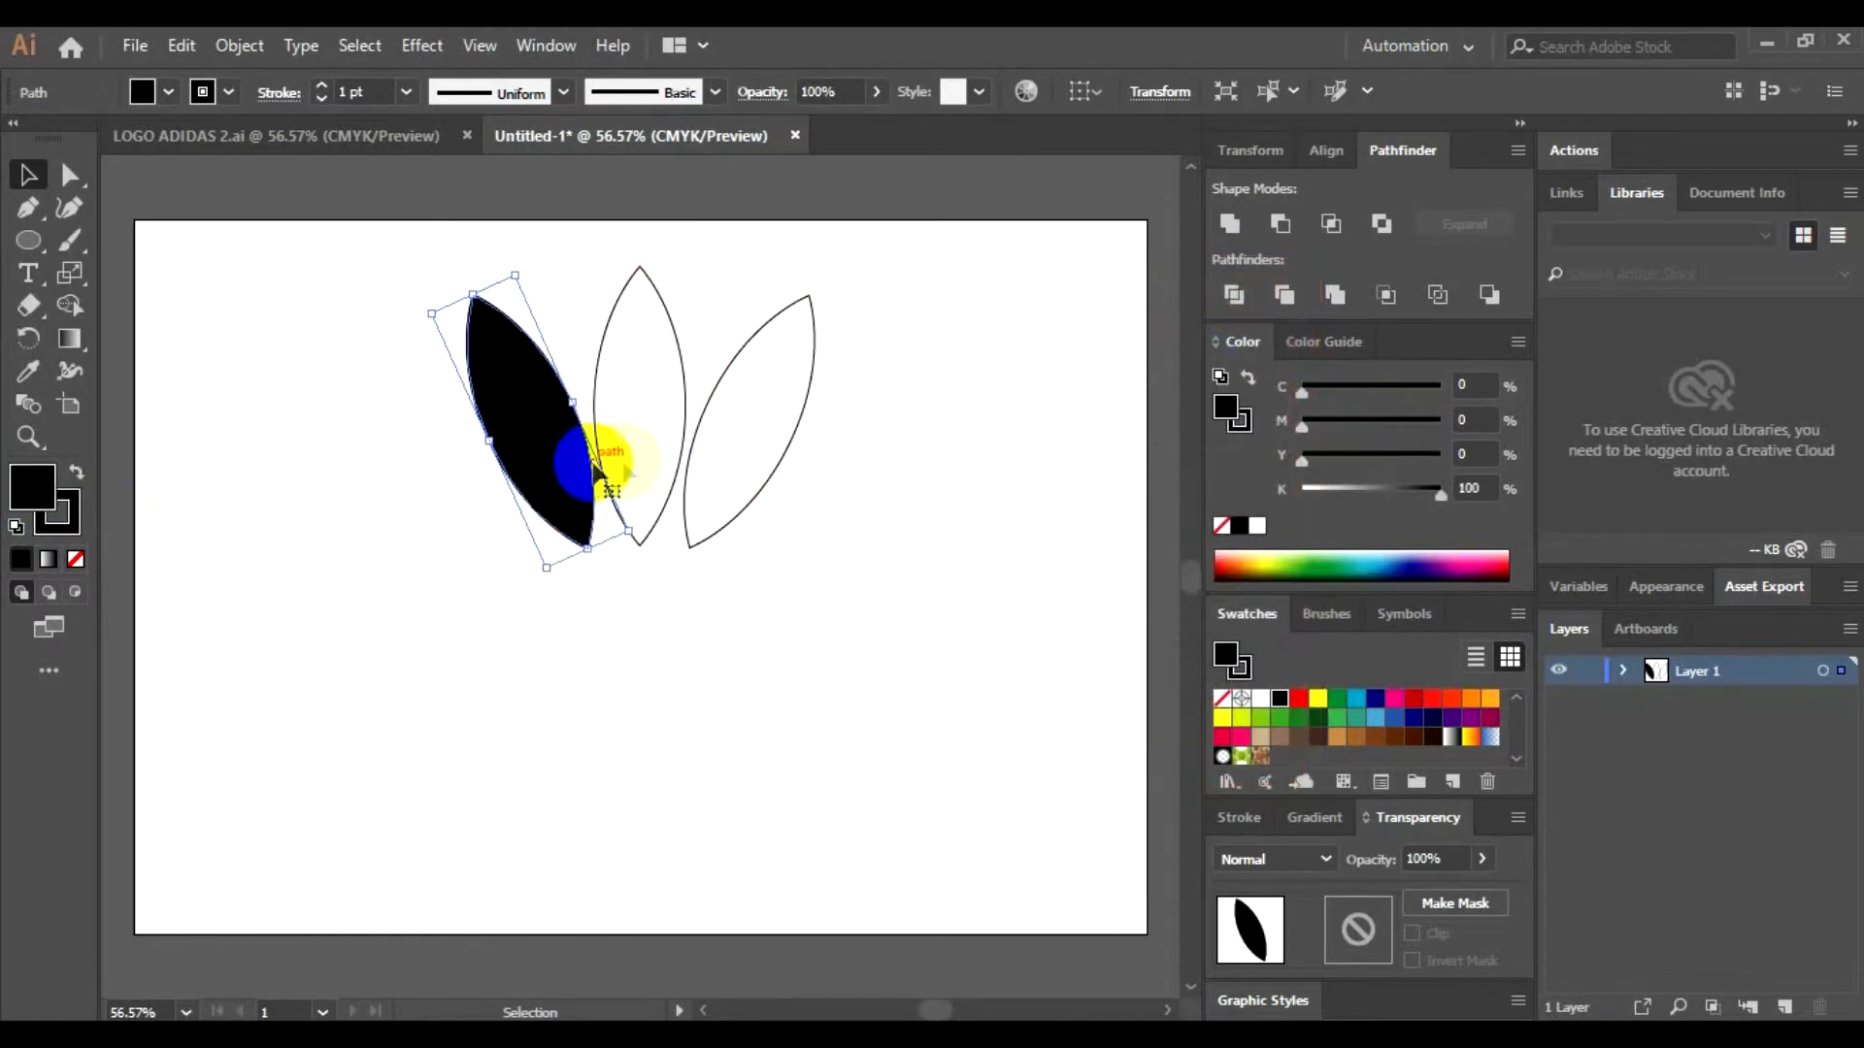
Step: Fill the centre and right petals with the same solid black and deselect the artwork
click(672, 448)
click(681, 441)
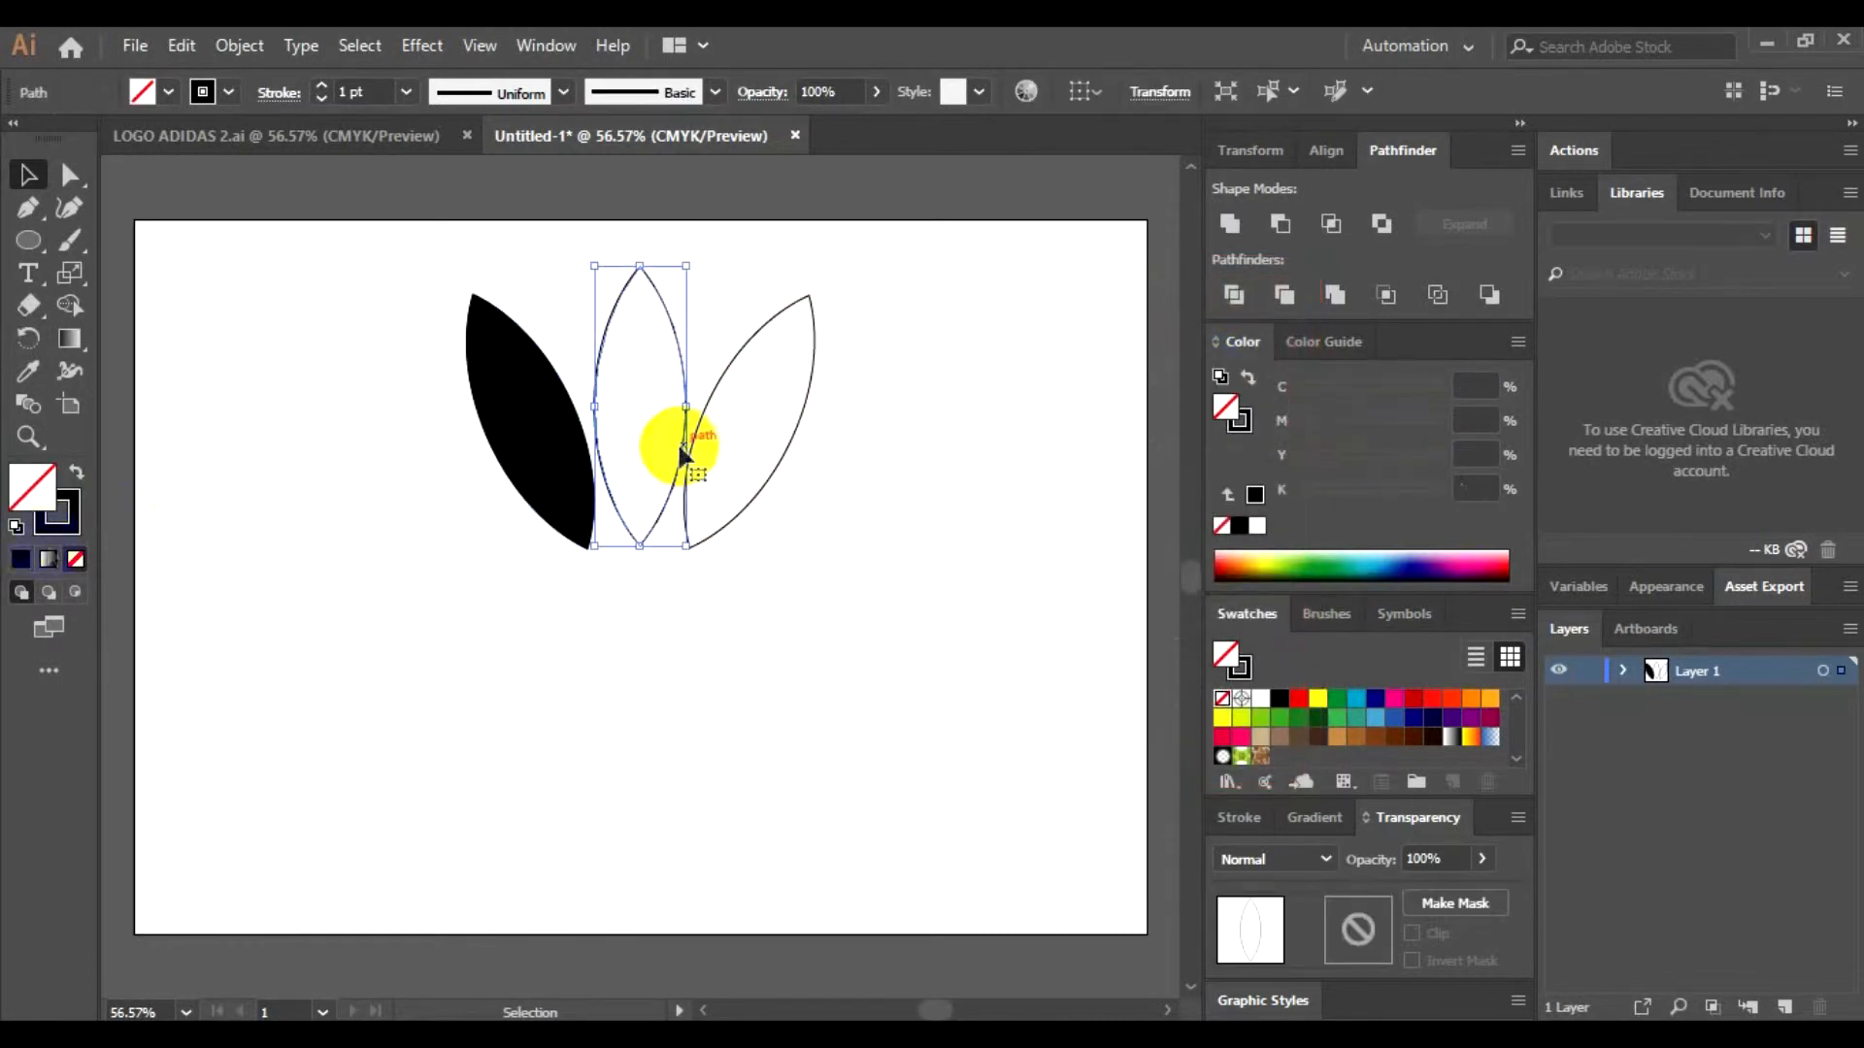
click(27, 560)
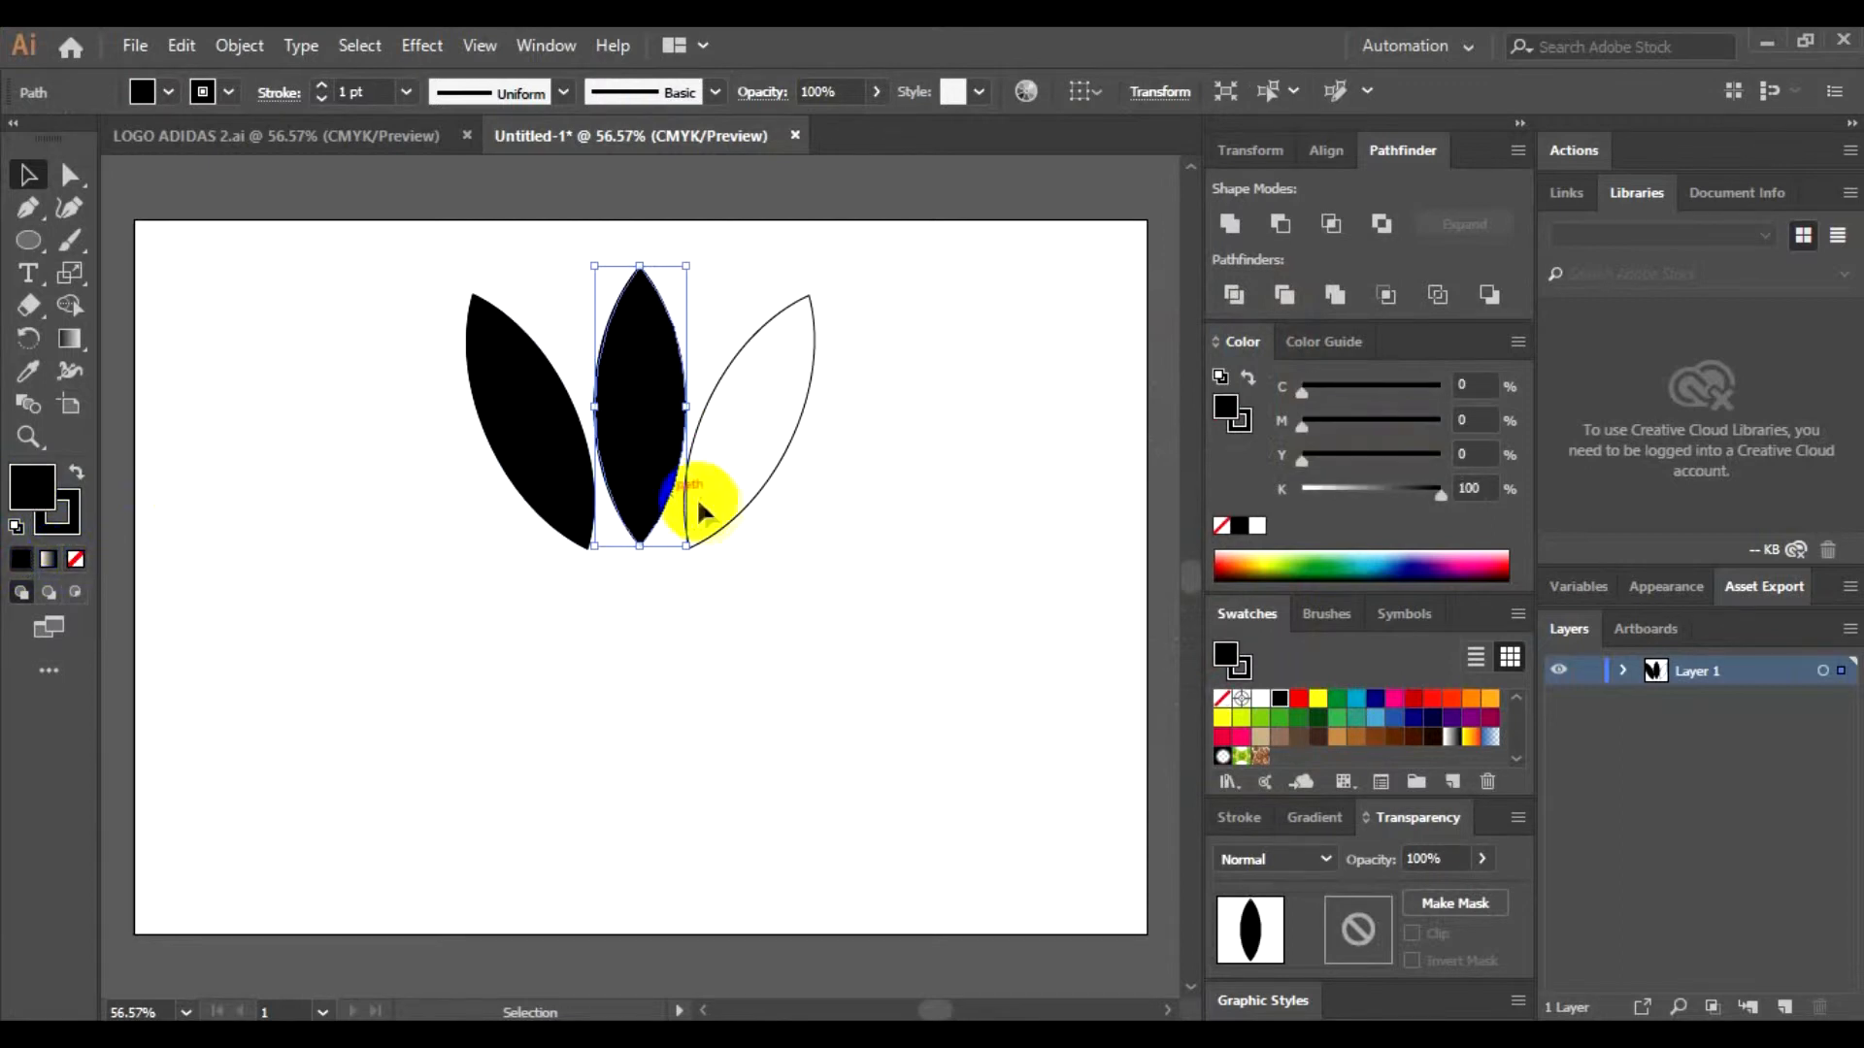
click(730, 532)
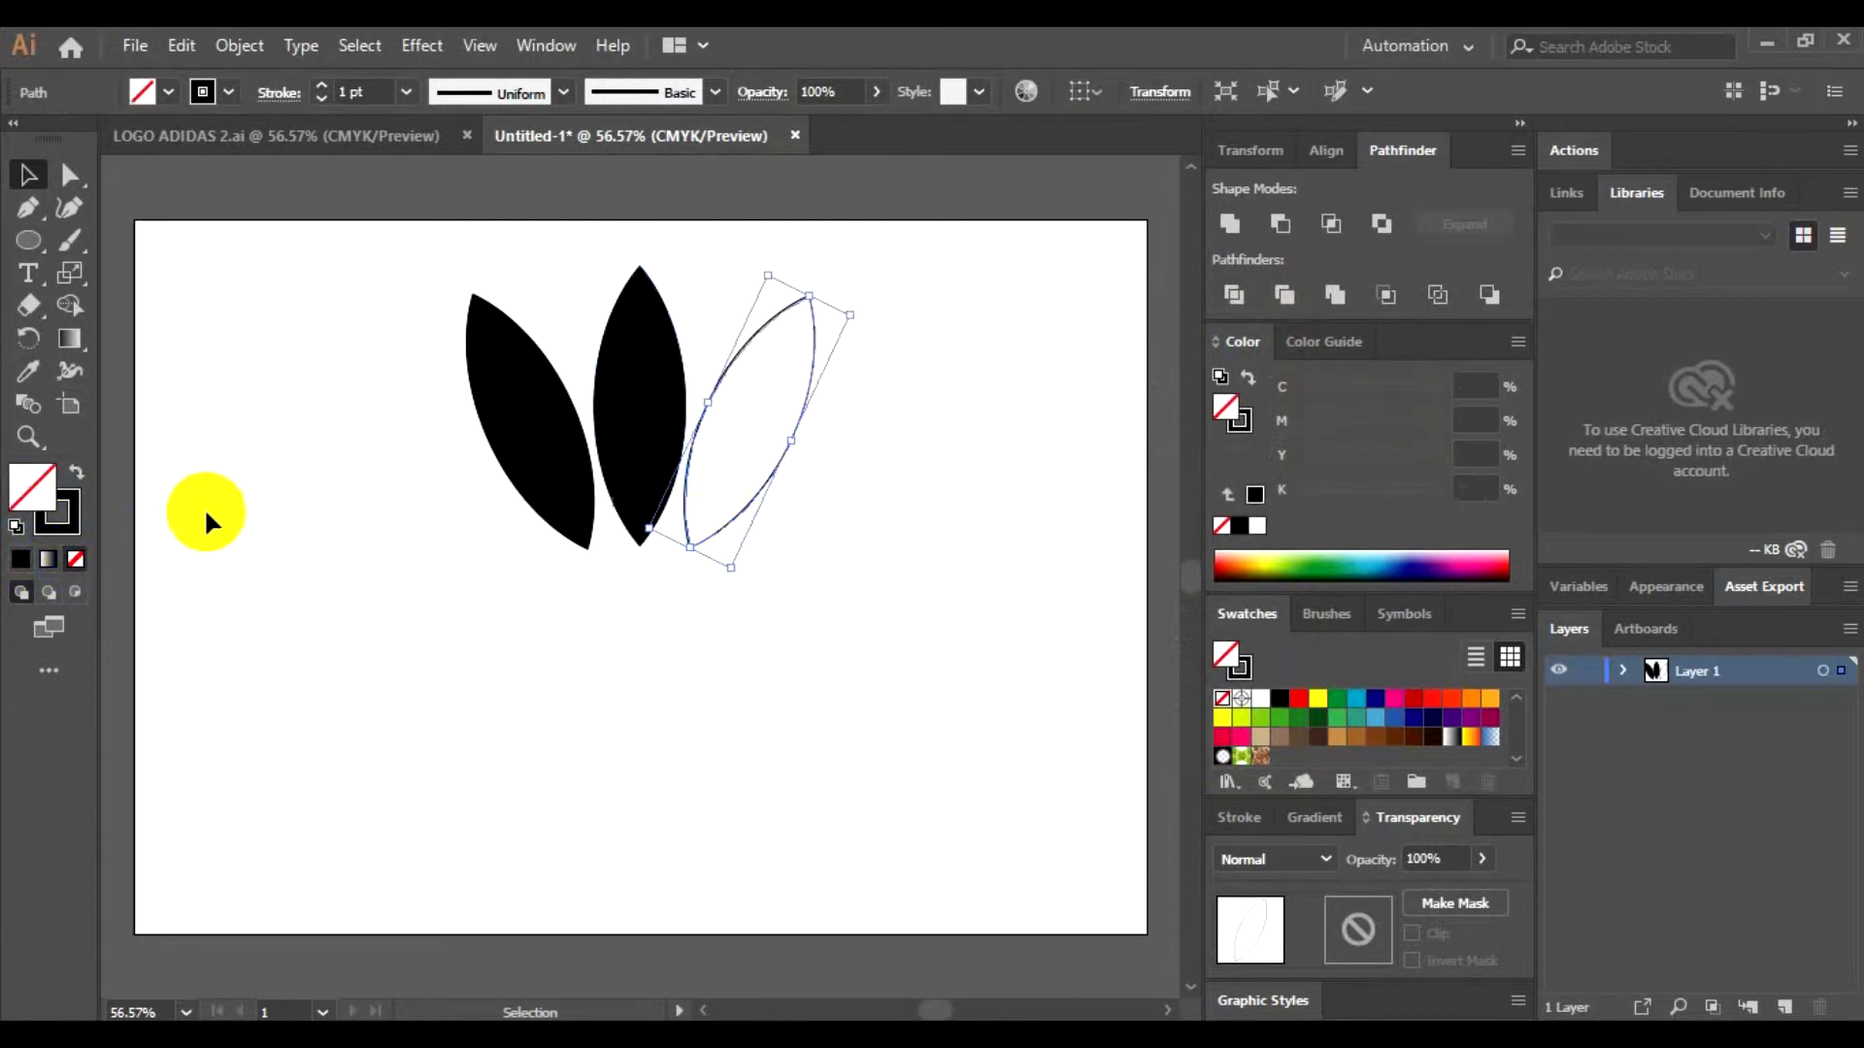
click(29, 560)
click(811, 515)
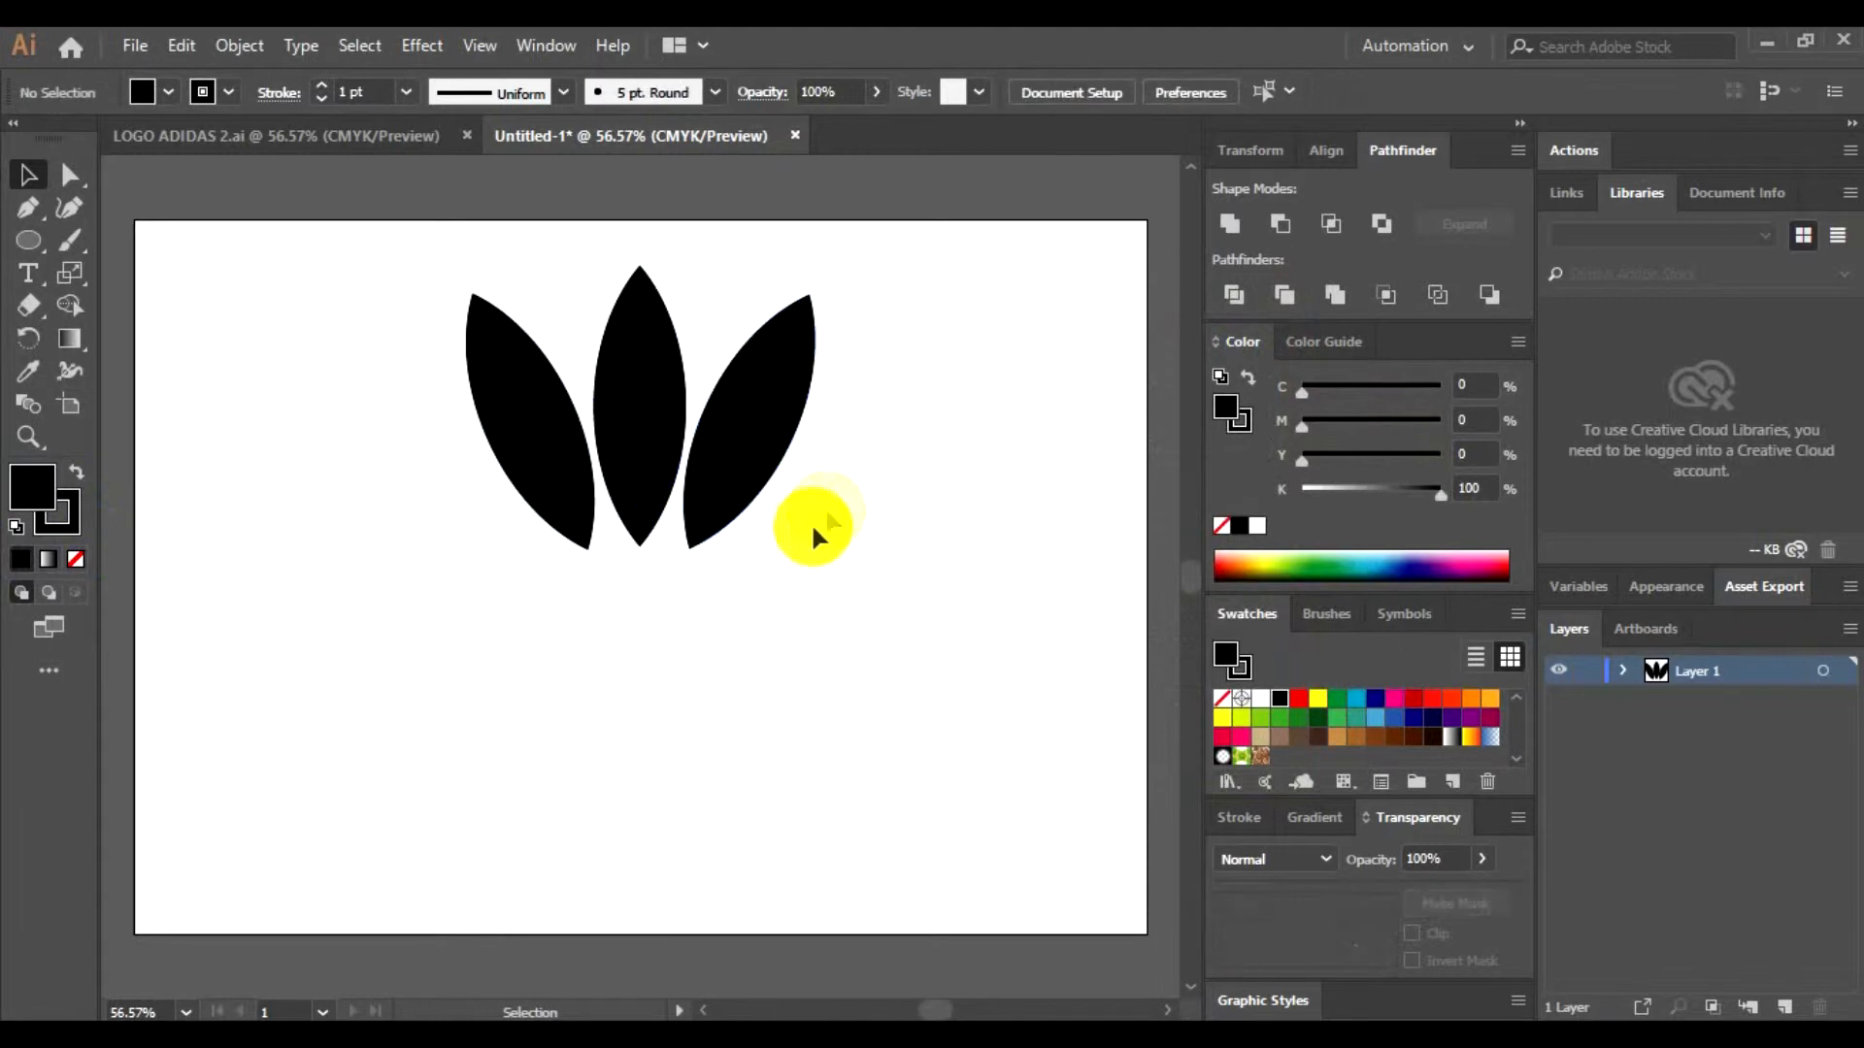
Step: Examine the horizontal stripes across the petals in LOGO ADIDAS 2.ai and return to the Untitled-1 document
click(649, 437)
click(749, 483)
click(554, 462)
click(375, 227)
click(337, 136)
click(502, 566)
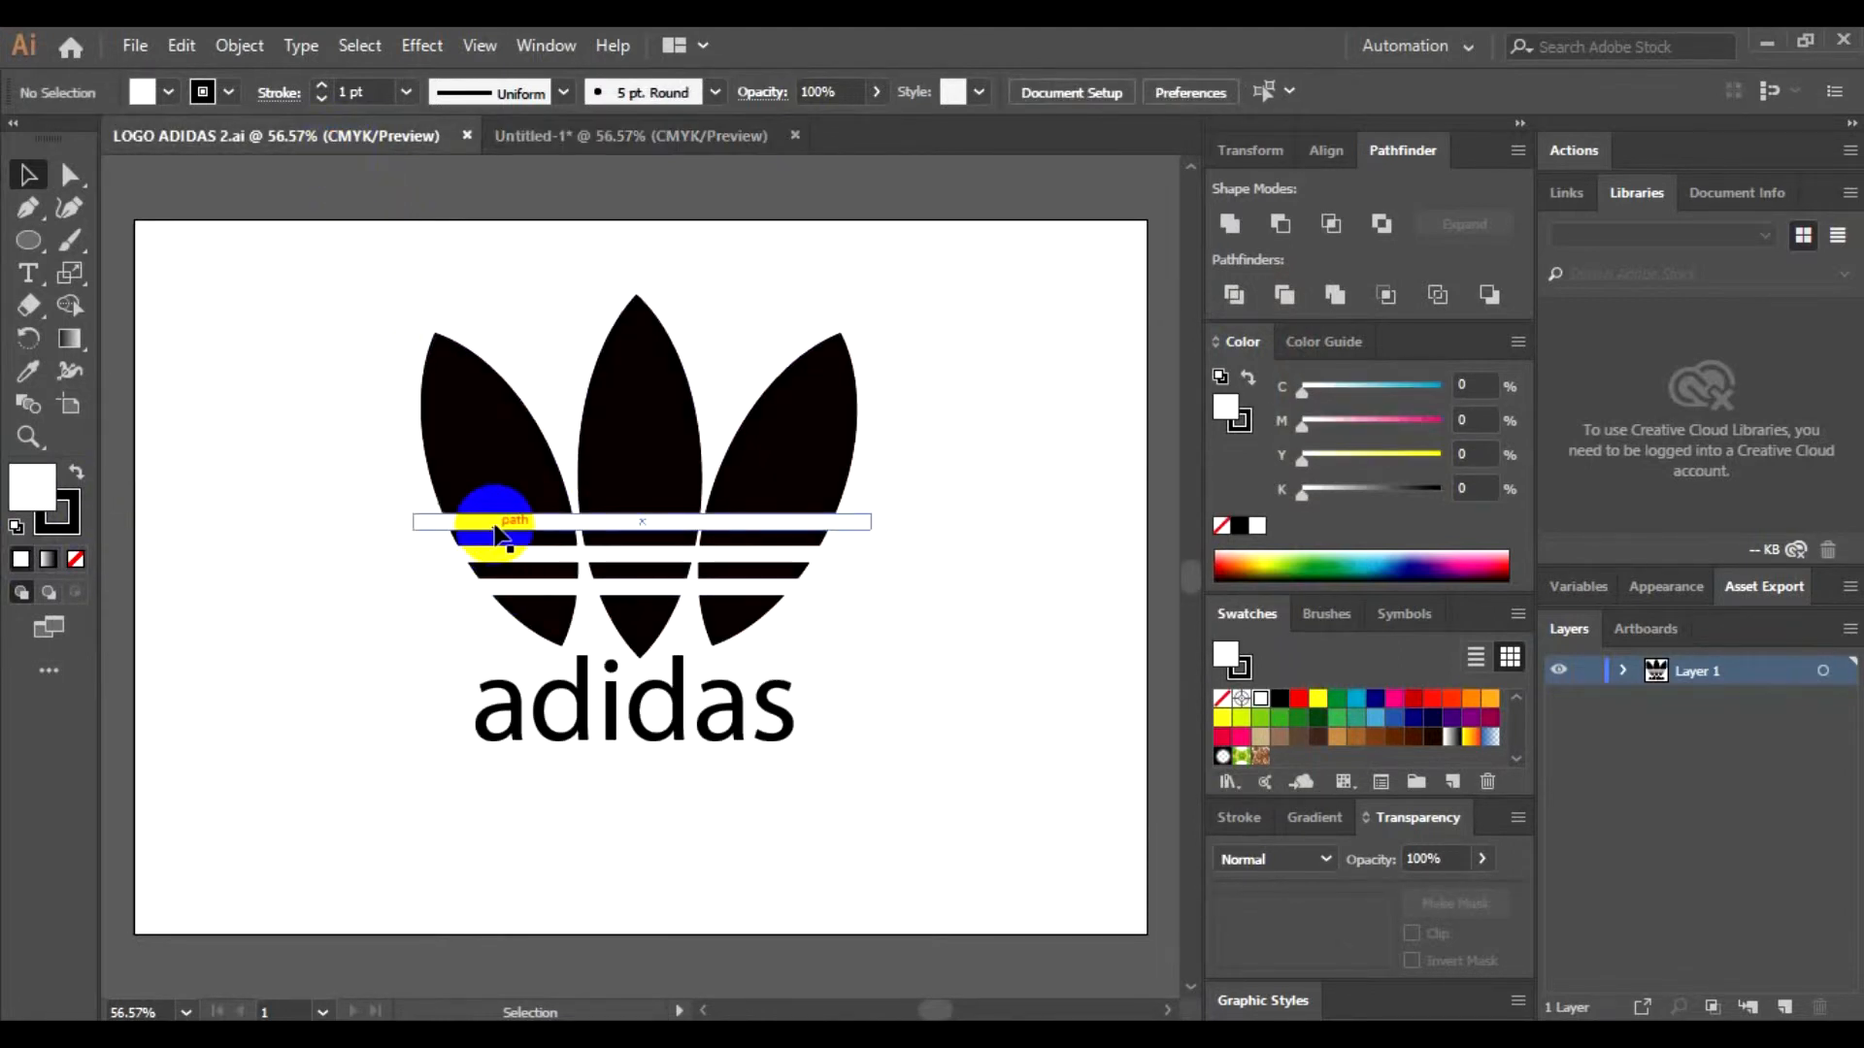
click(586, 144)
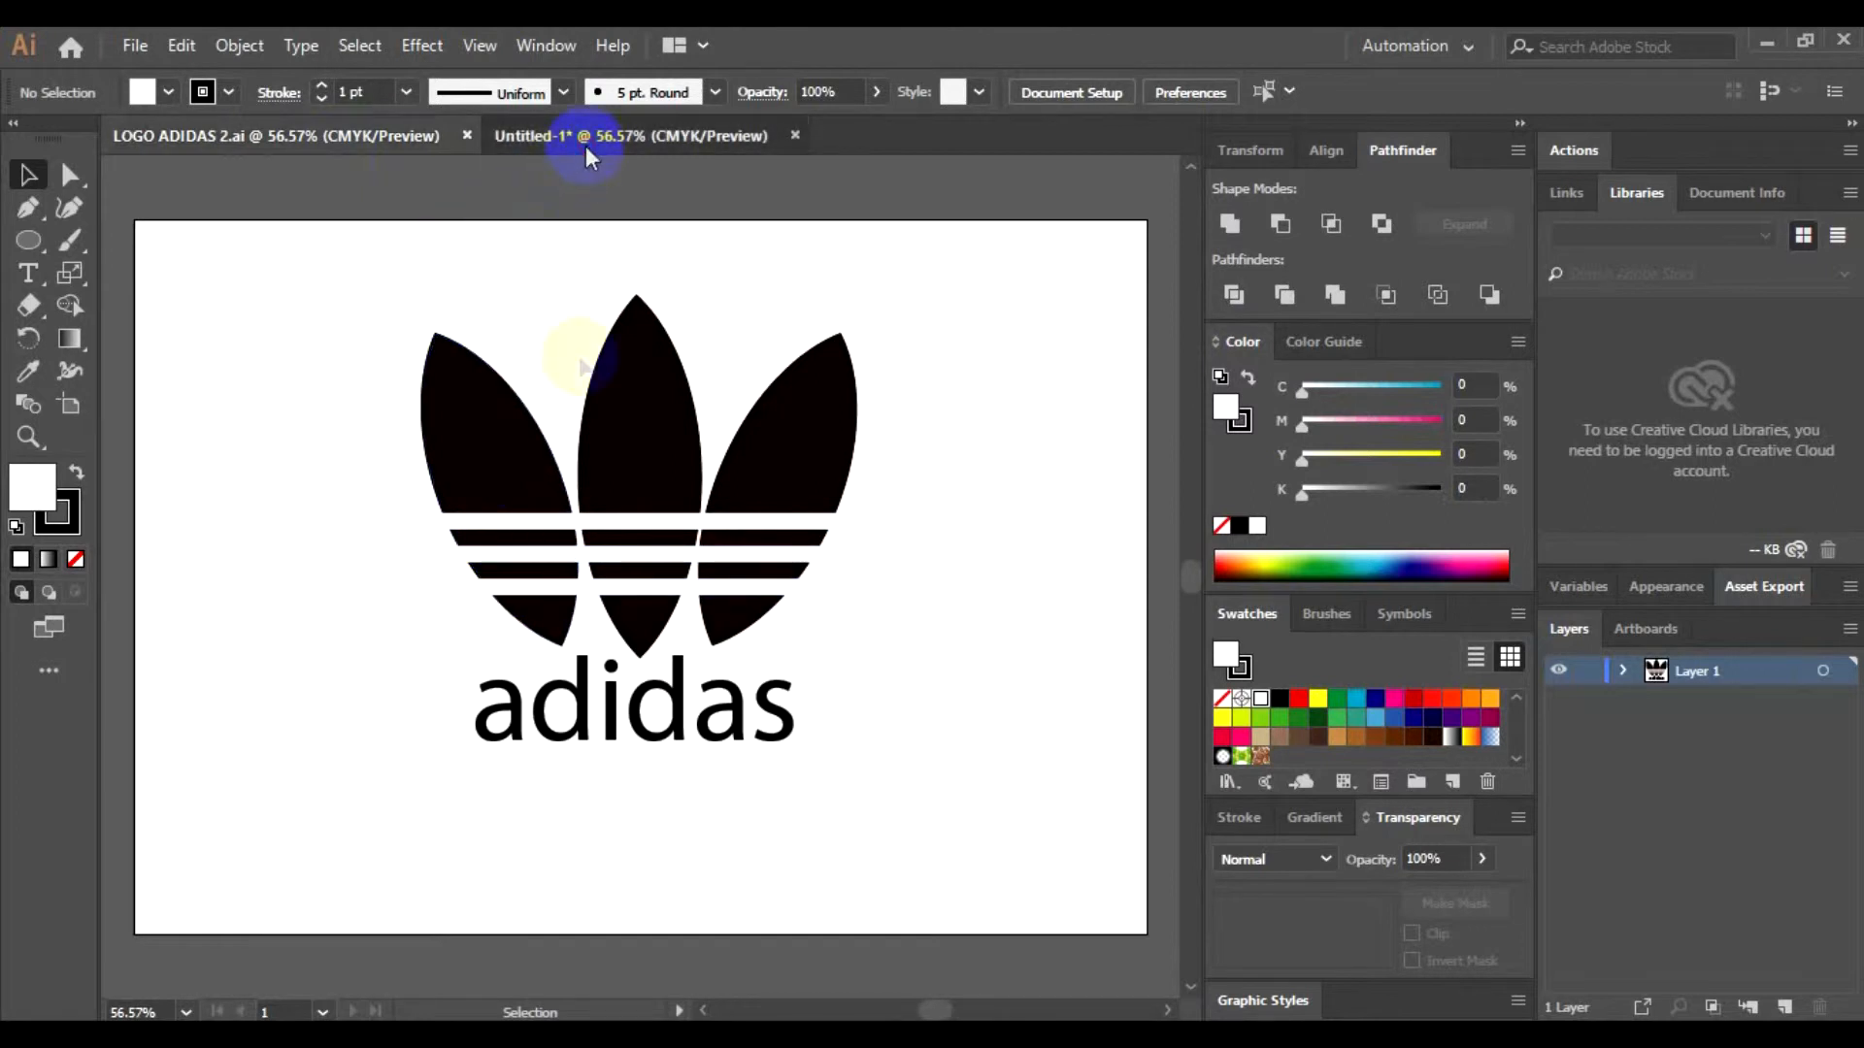
Step: Draw a thin horizontal rectangle across all three petals, just below their middle and extending slightly past both outer petals
click(42, 242)
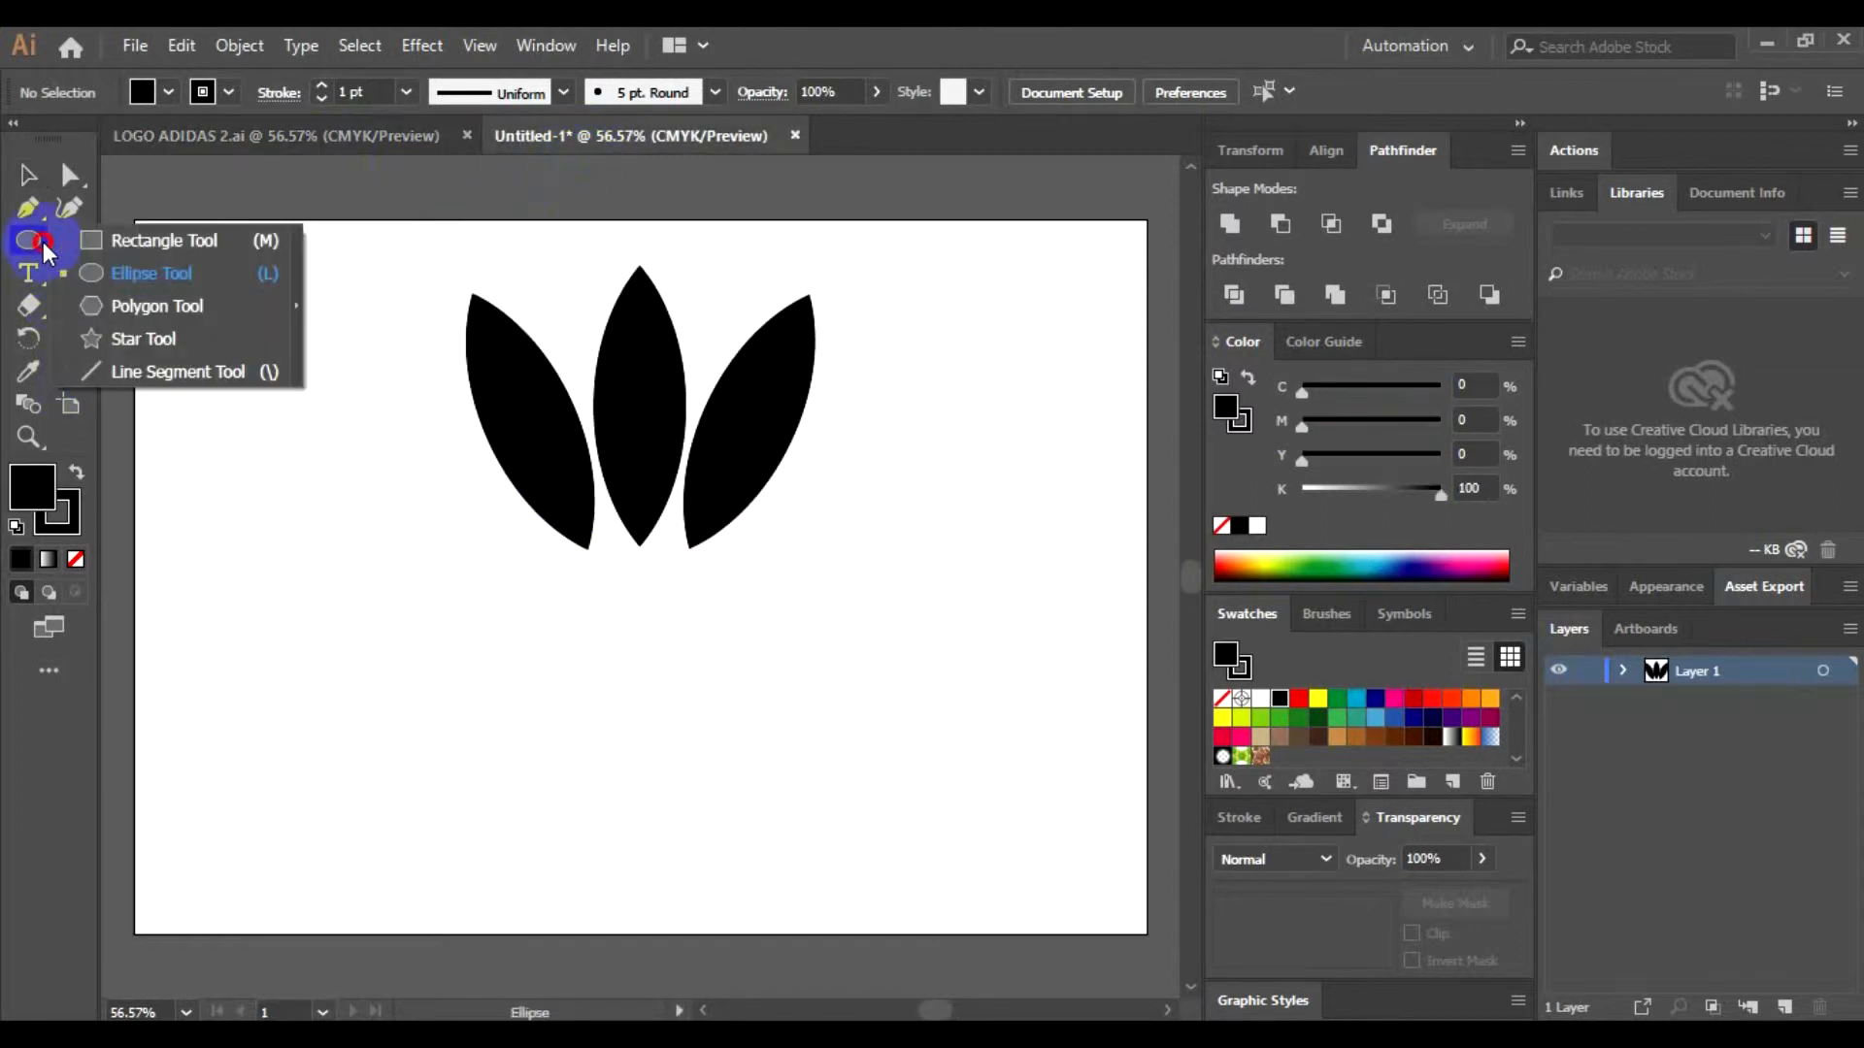
click(103, 248)
click(464, 422)
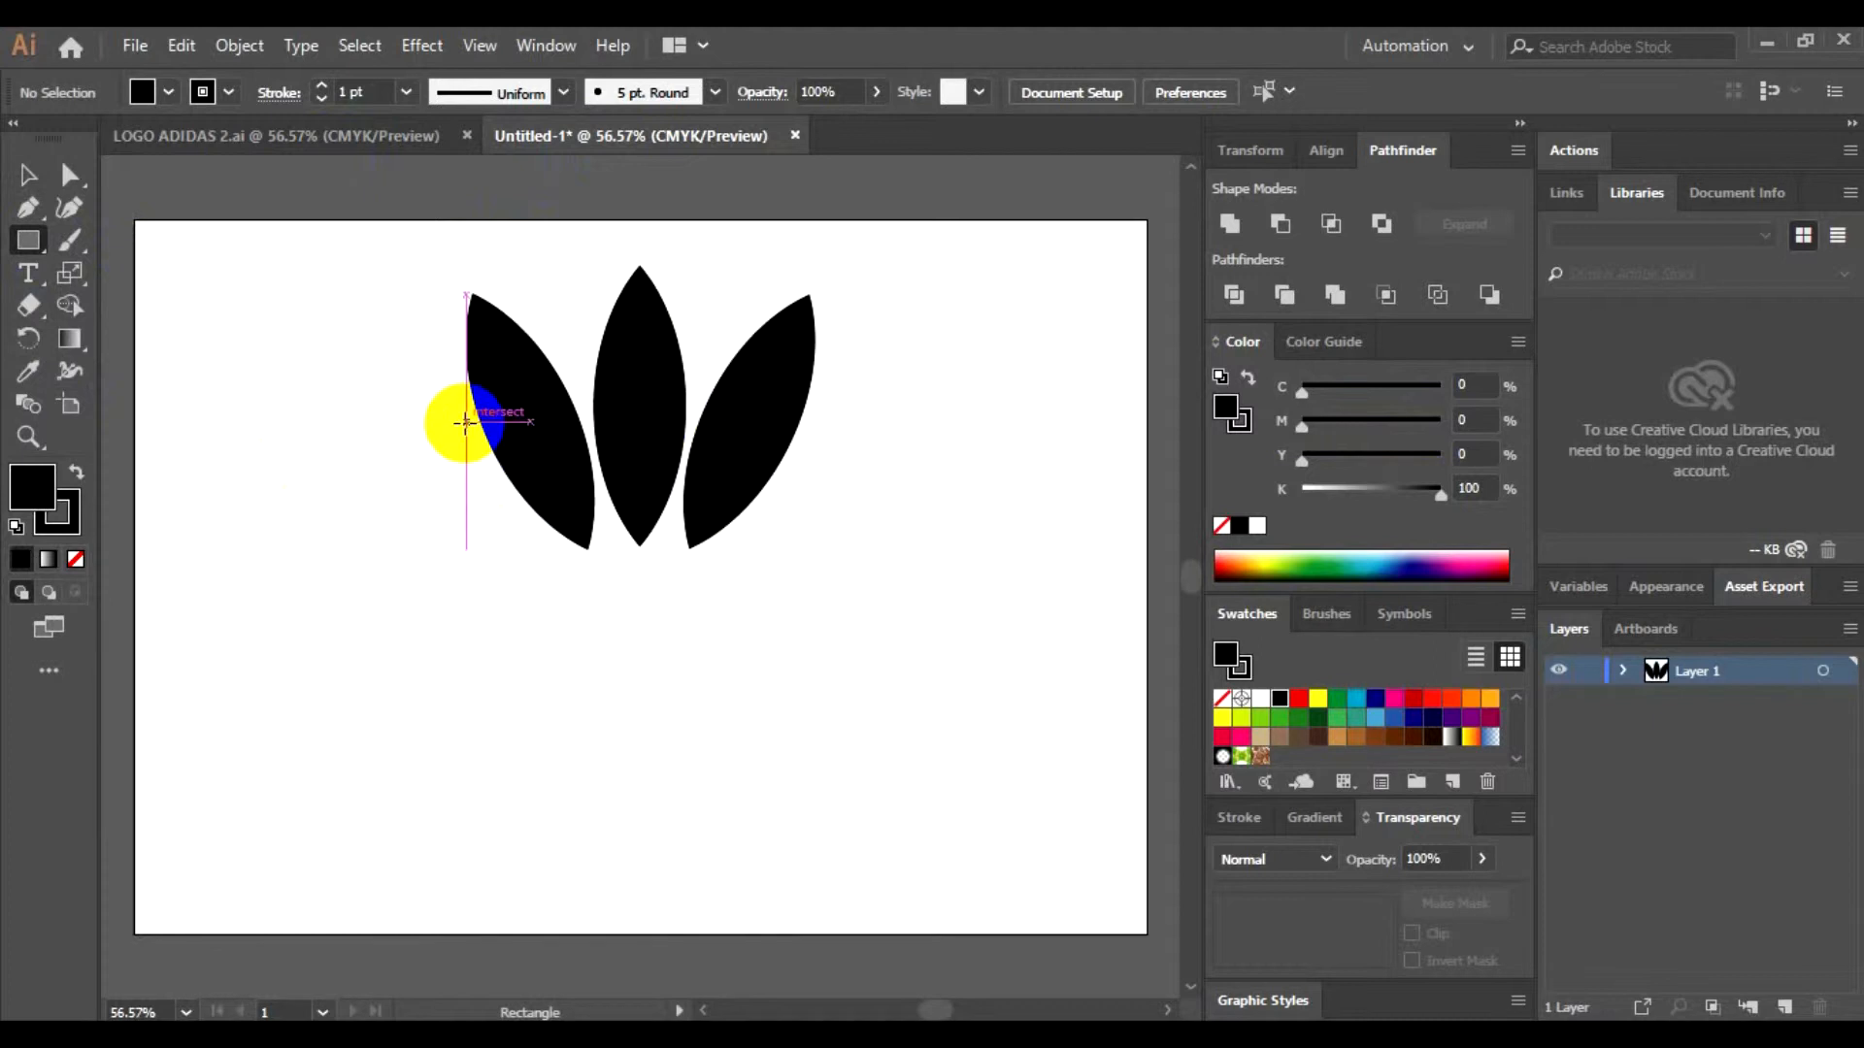
drag(459, 422, 854, 434)
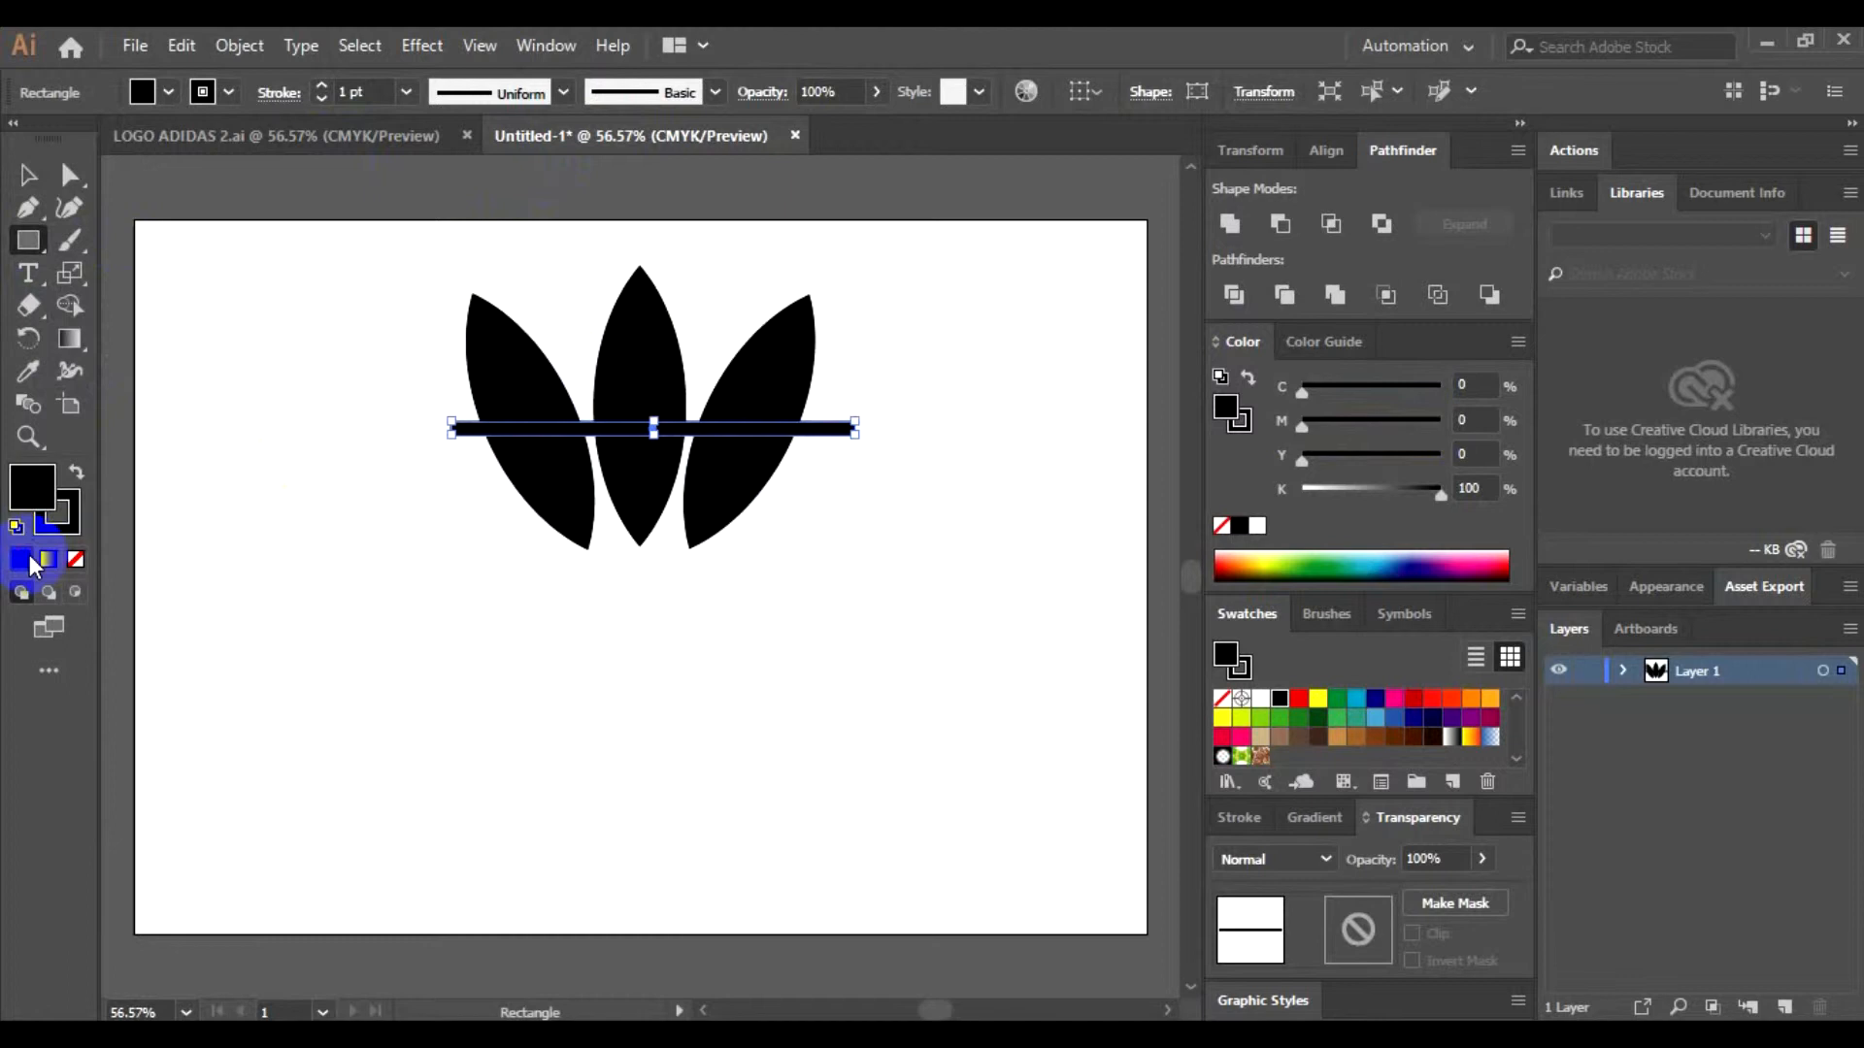
Step: Set the thin rectangle's fill to white, colour ffffff
click(57, 497)
double_click(37, 497)
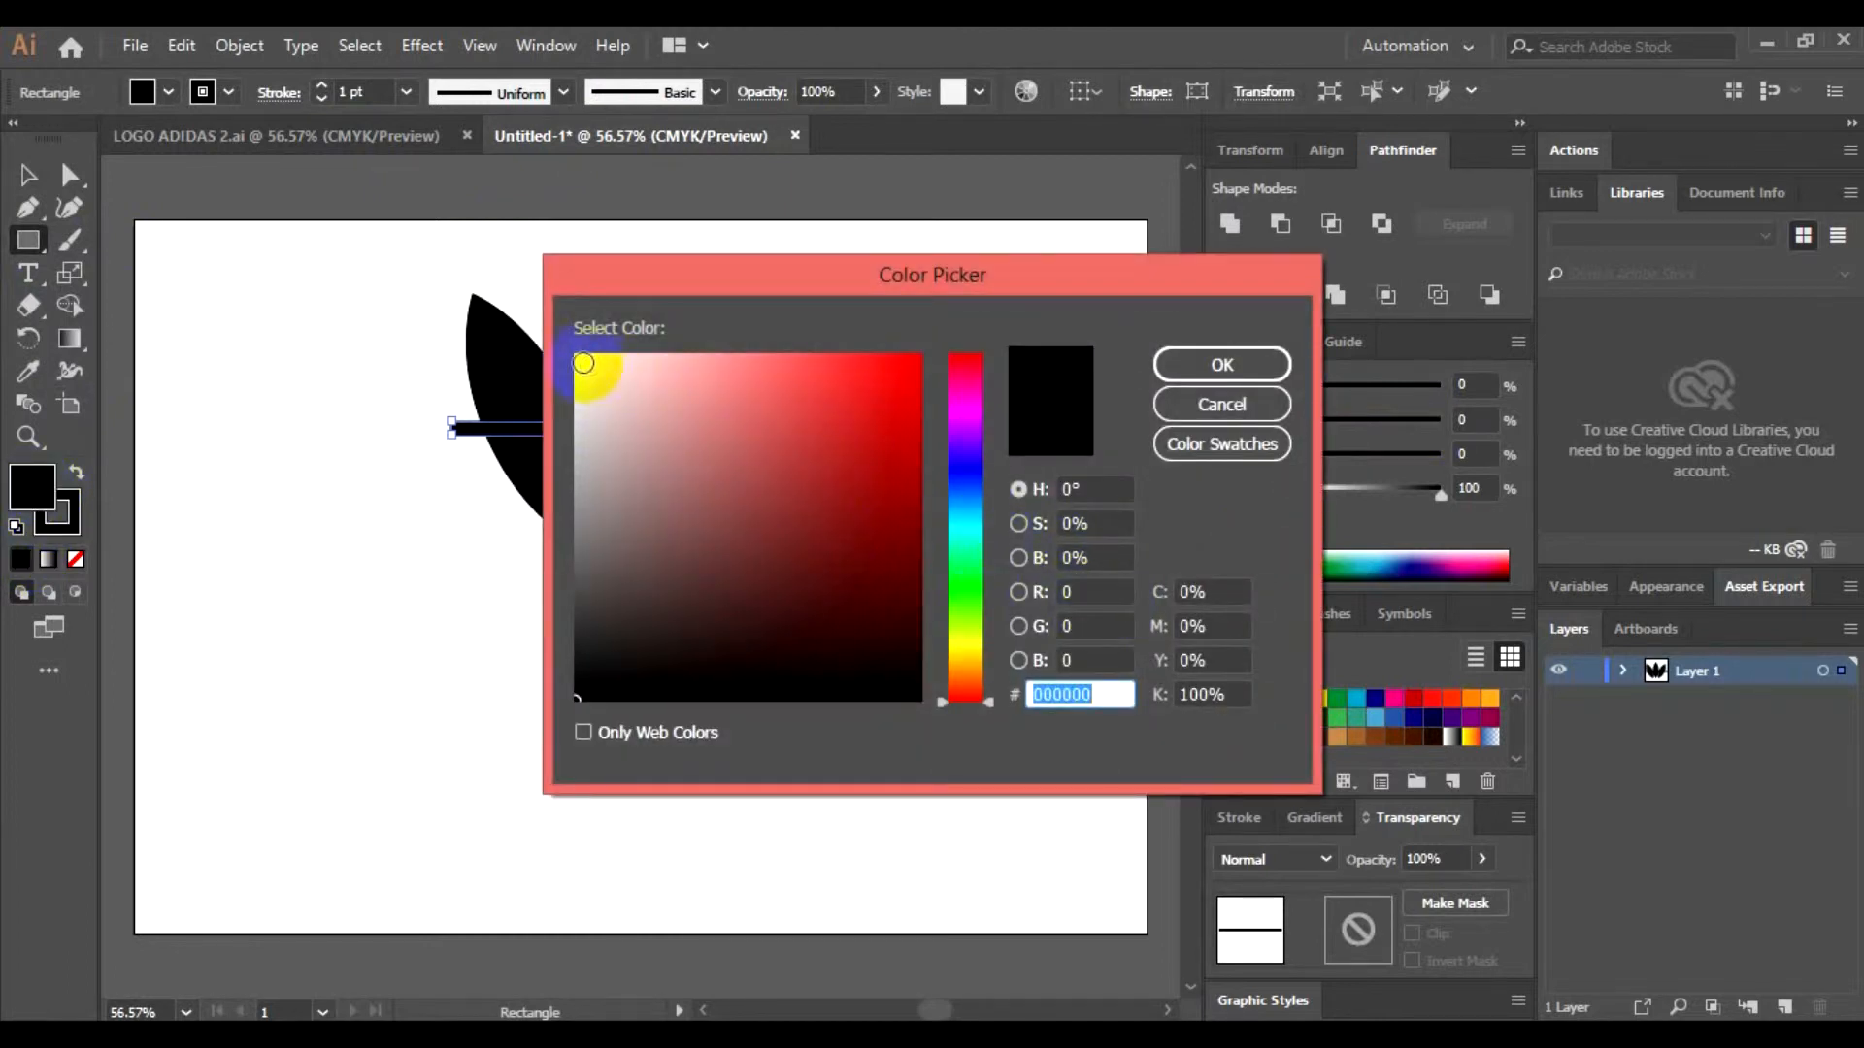
text(ffffff)
click(1221, 364)
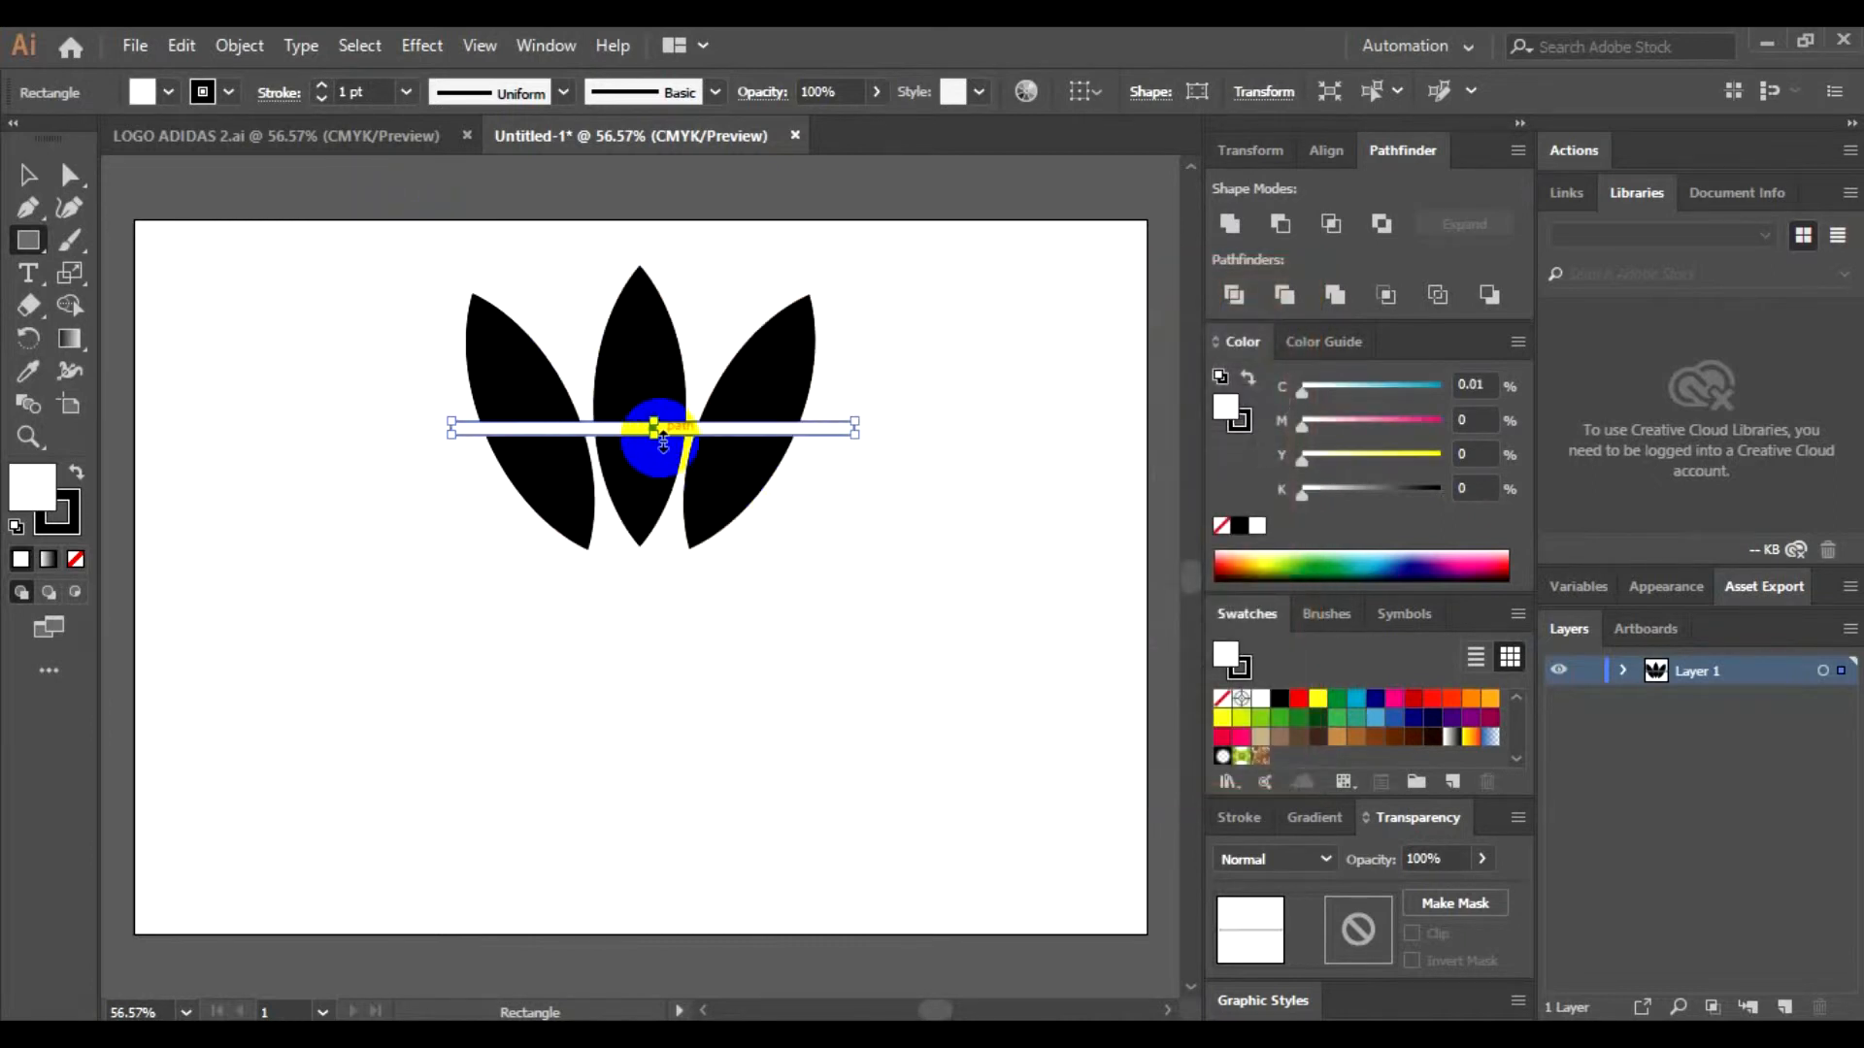
Step: Make two copies of the white stripe and stack them evenly beneath the original across the petals
drag(661, 441, 650, 589)
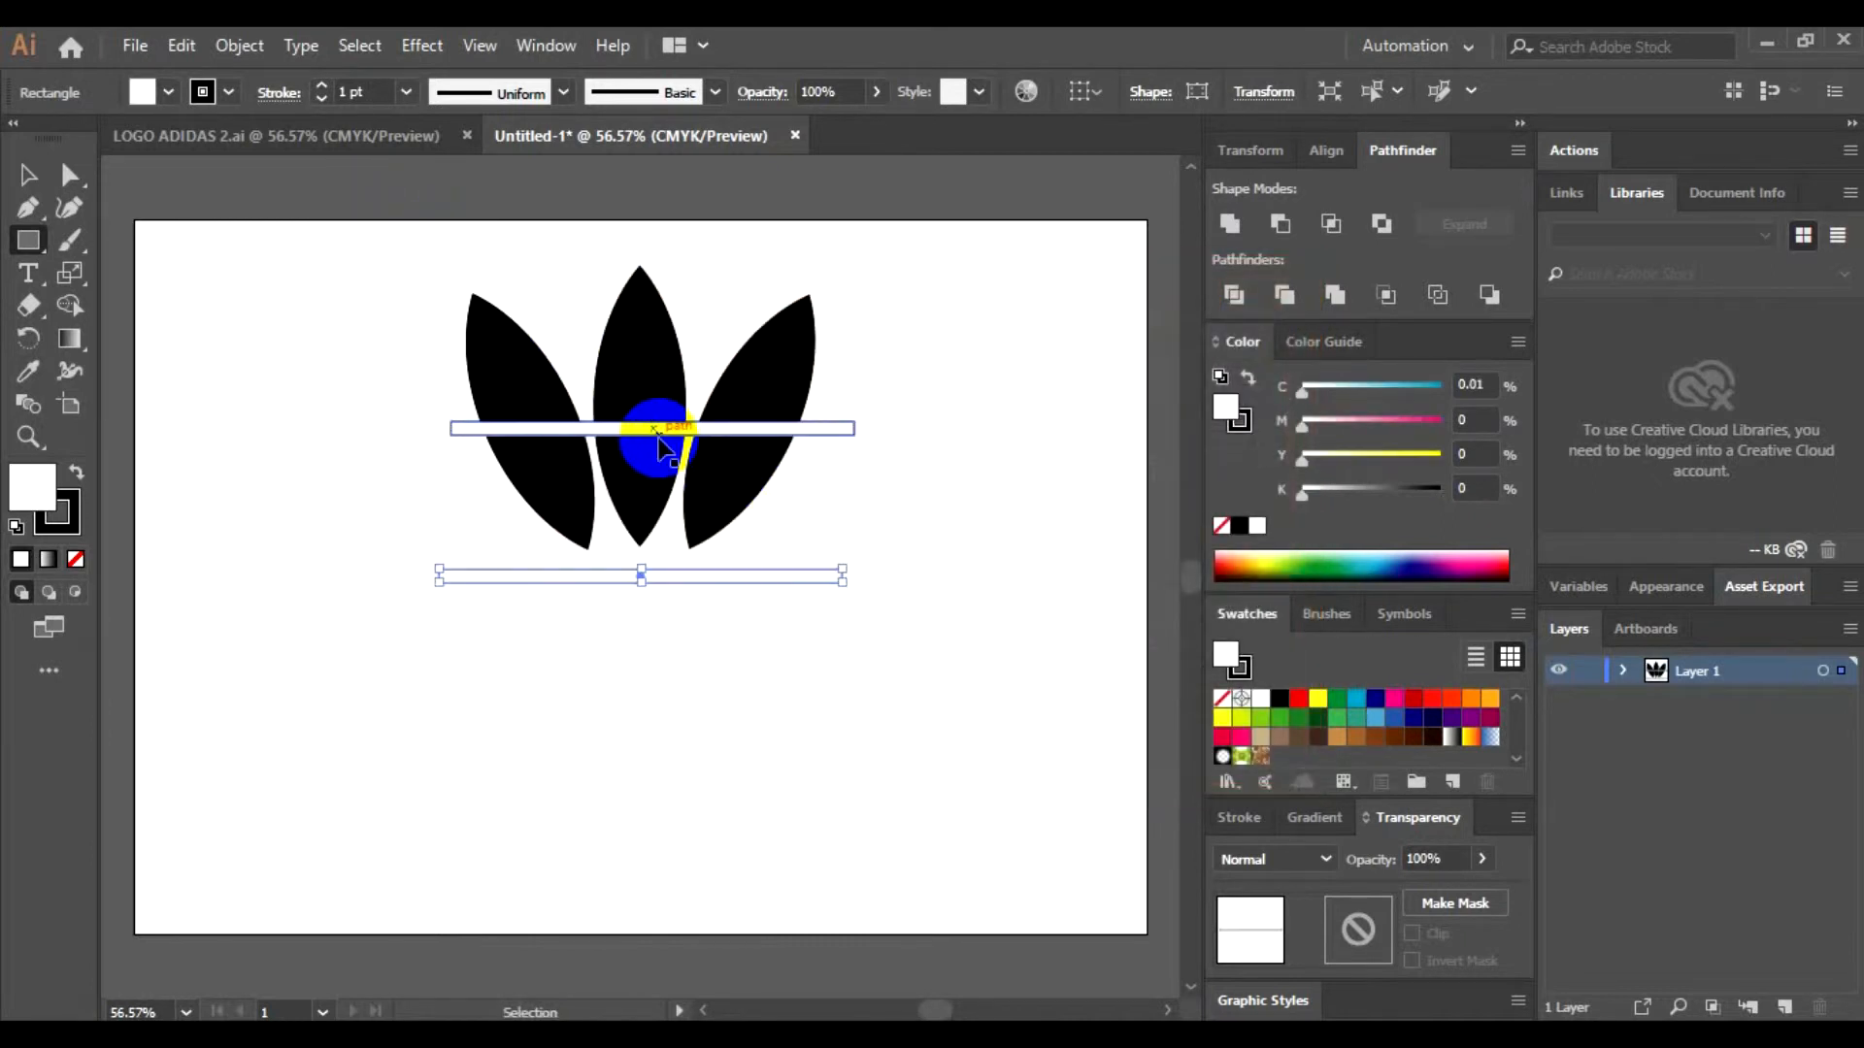
click(35, 180)
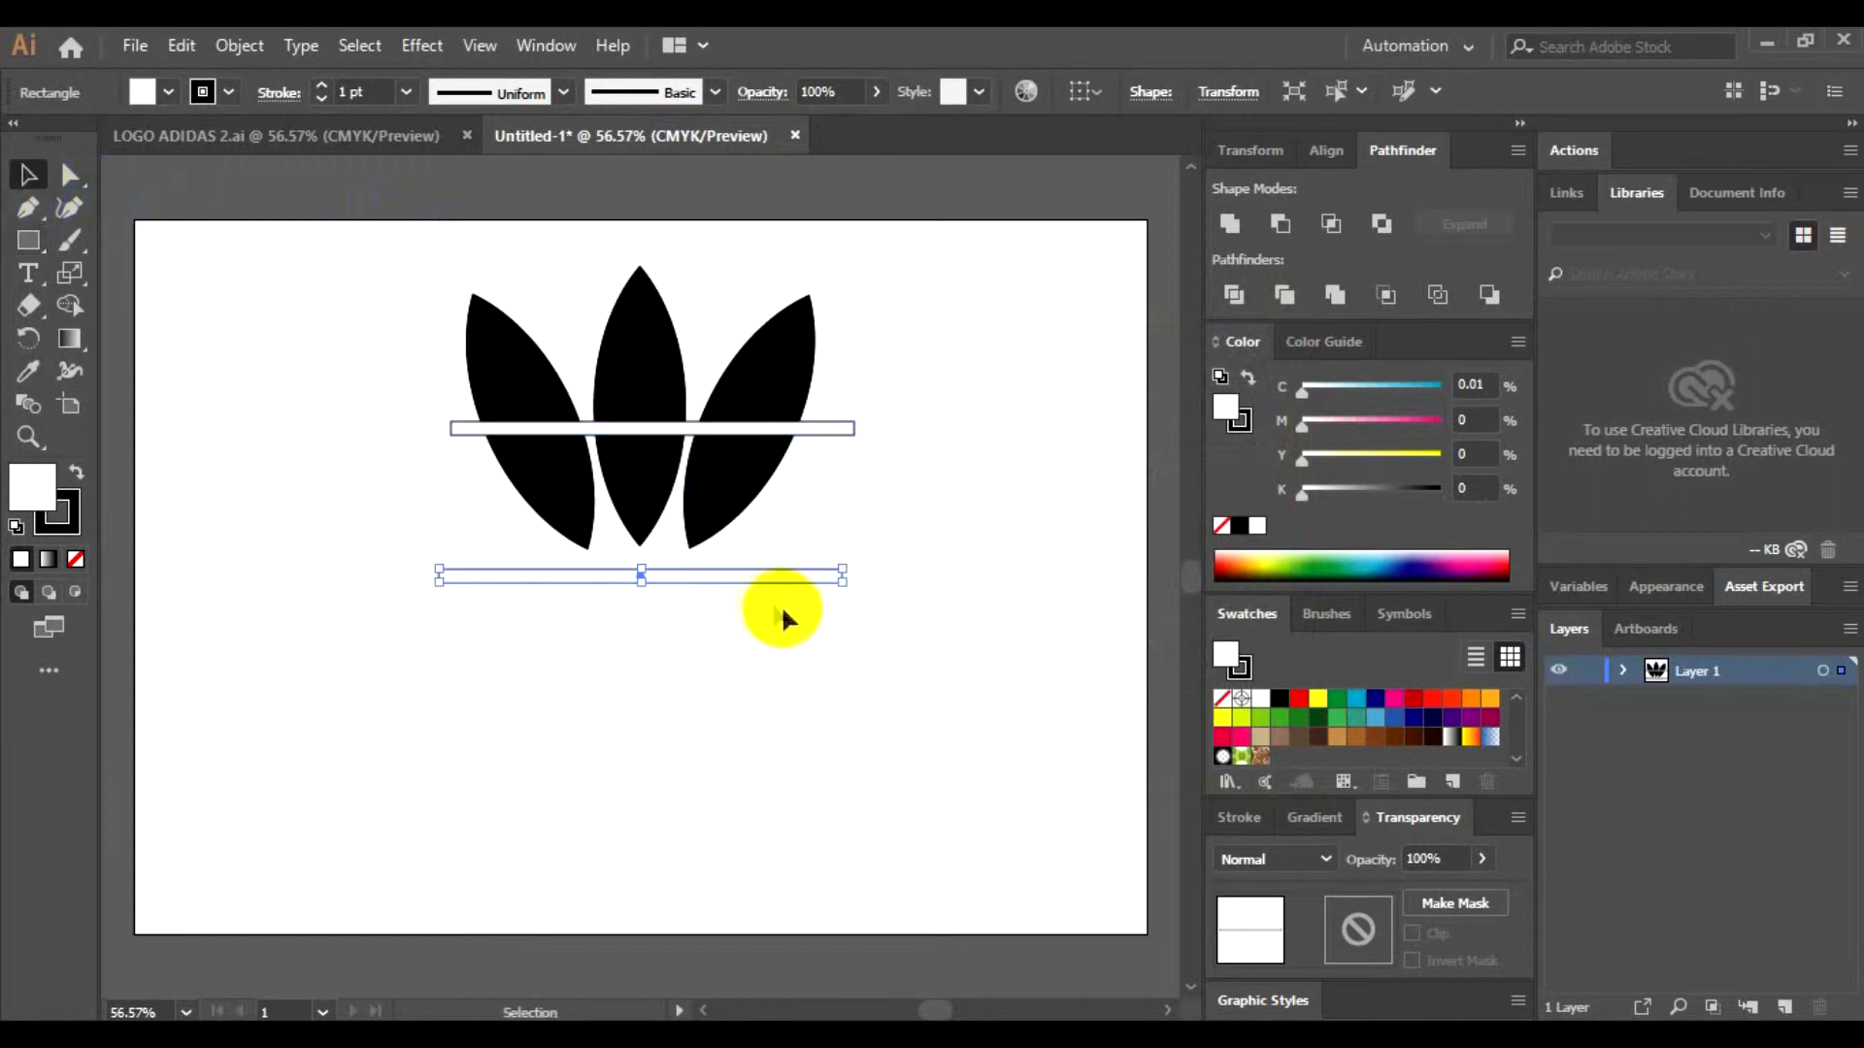
drag(656, 572, 670, 449)
drag(687, 576, 700, 479)
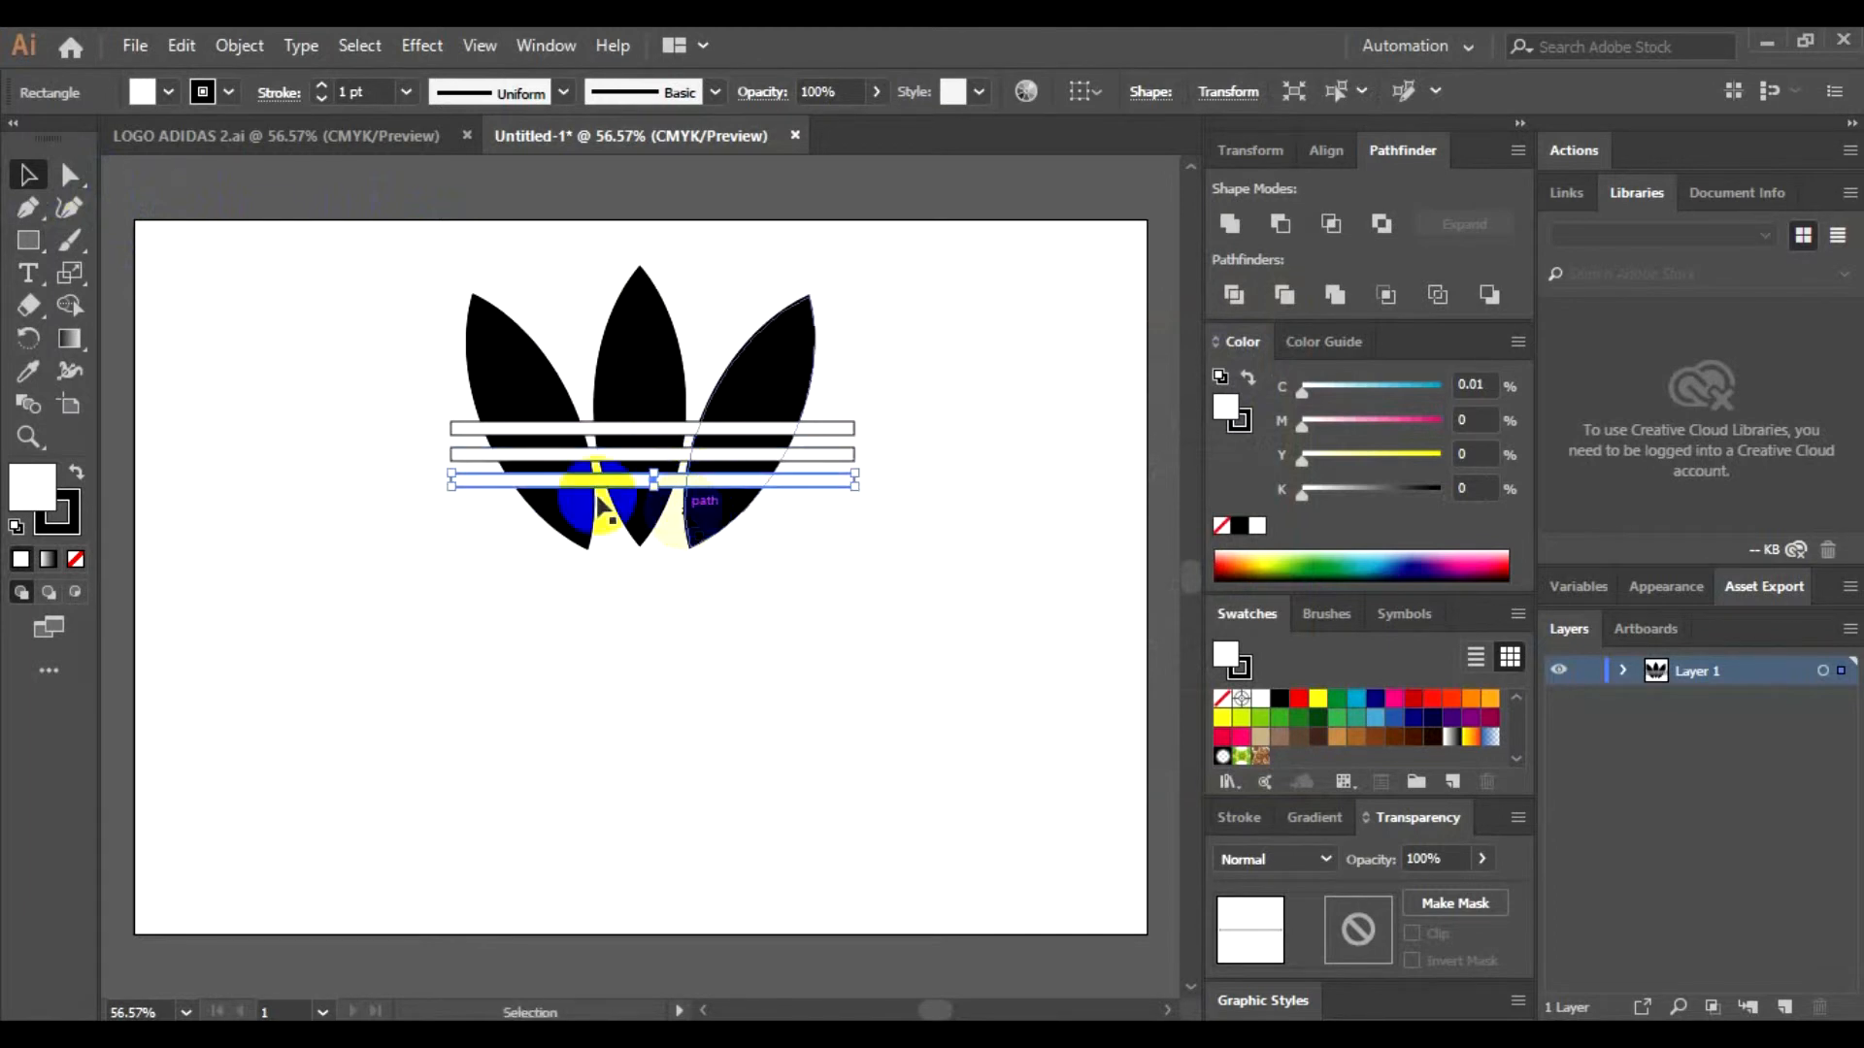
Step: Compare the stripes with LOGO ADIDAS 2.ai and shift them slightly lower on the petals, keeping small even gaps between them
click(241, 134)
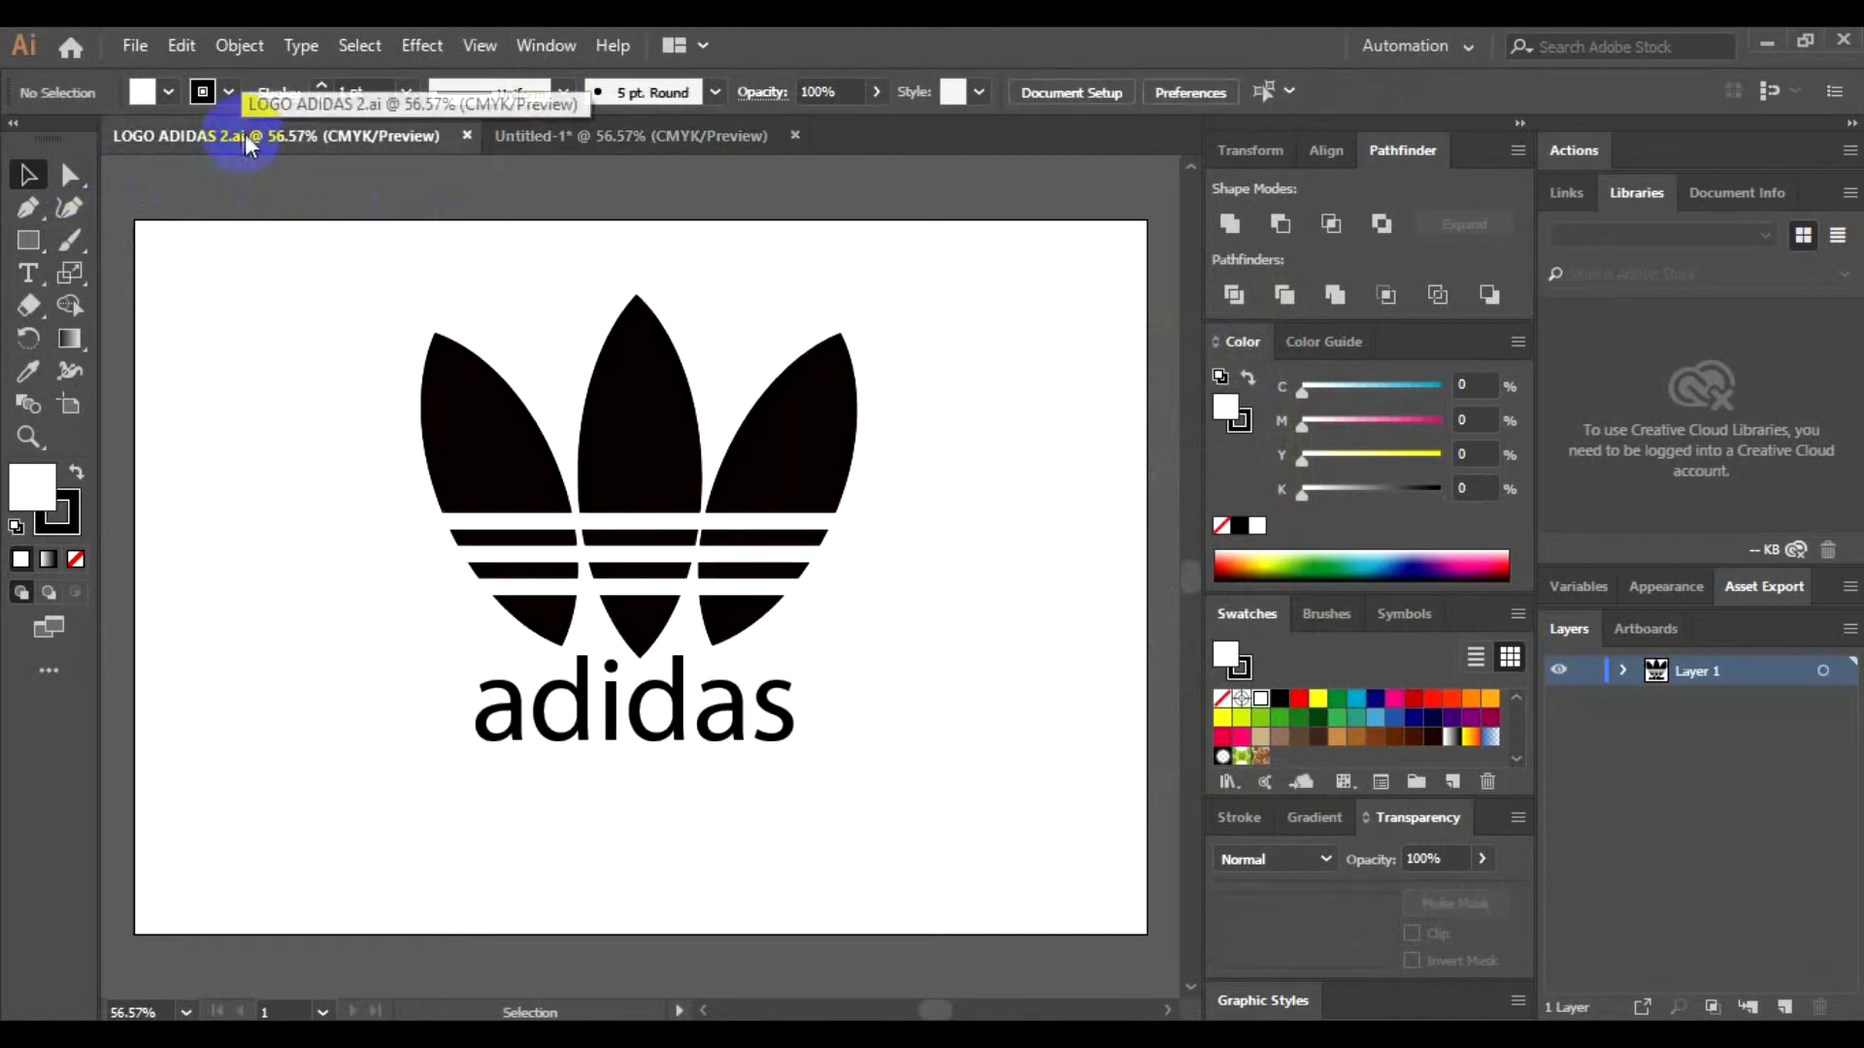
click(577, 134)
mouse_move(732, 478)
mouse_down()
mouse_move(734, 505)
mouse_move(717, 437)
mouse_move(720, 452)
mouse_up()
click(901, 495)
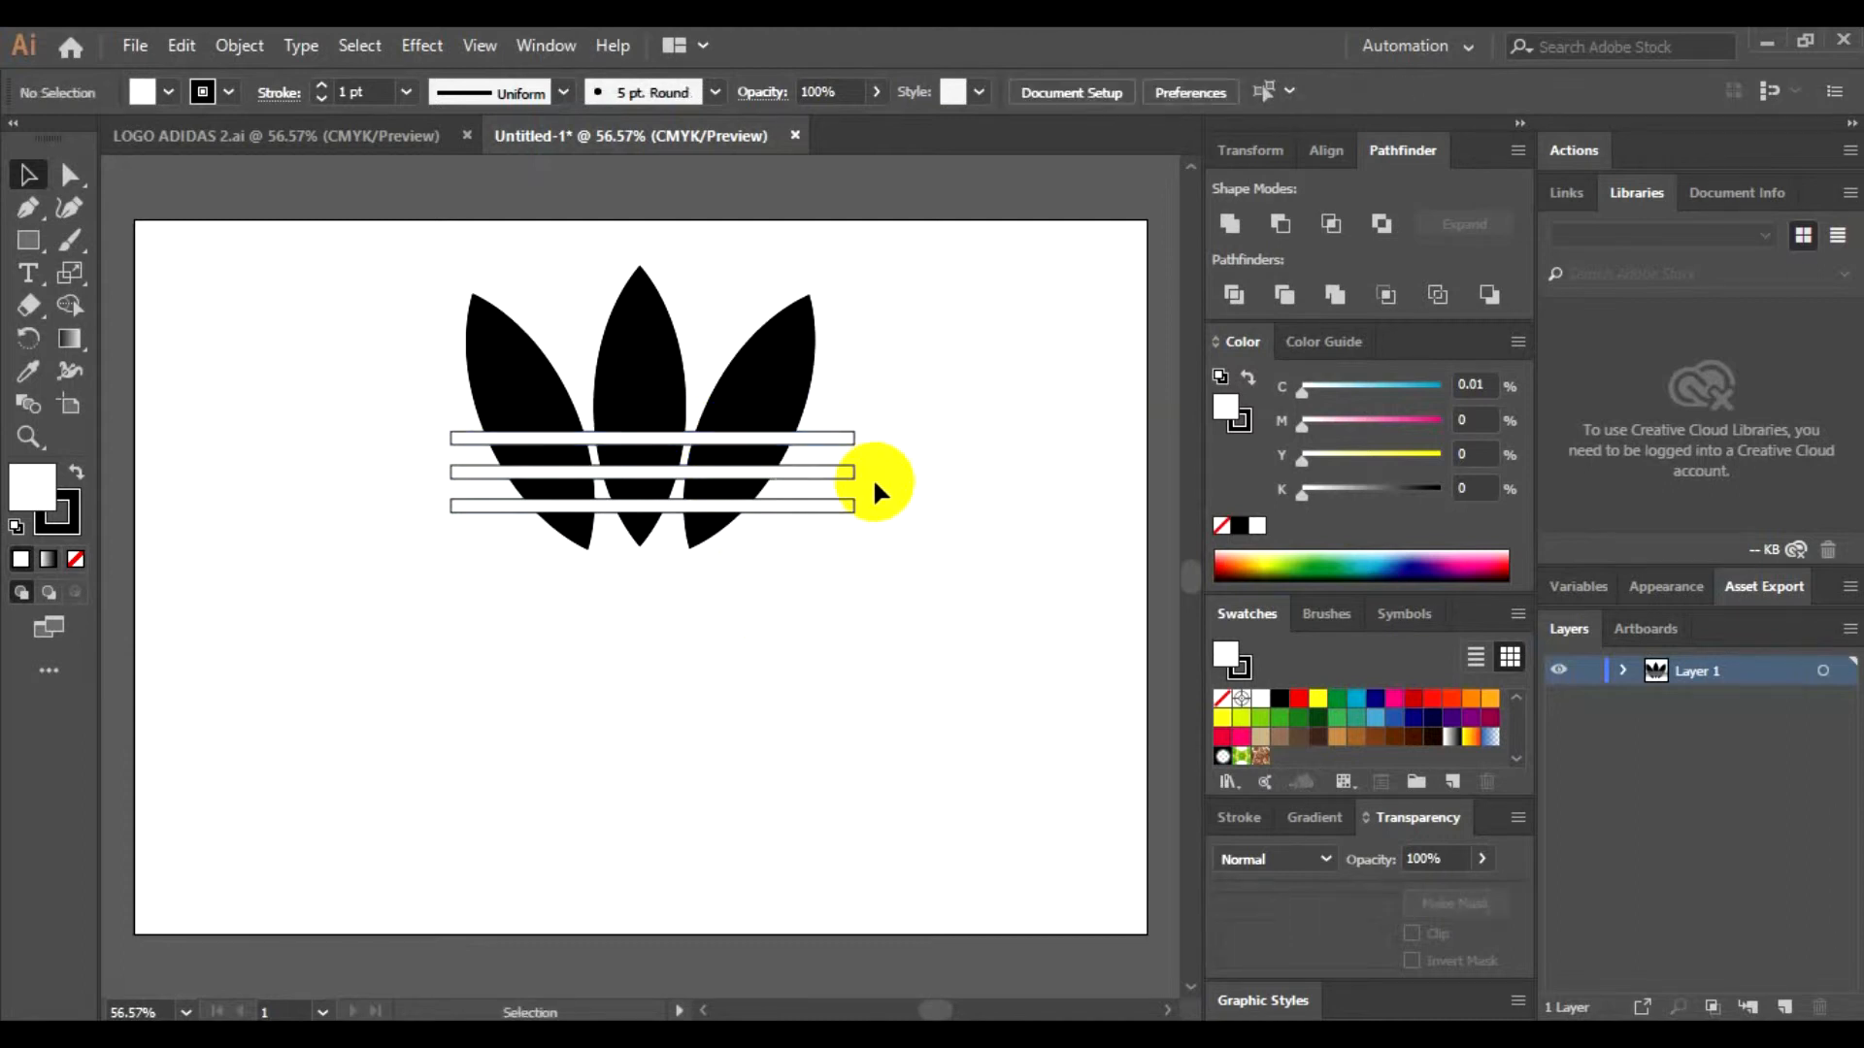
drag(851, 476, 852, 497)
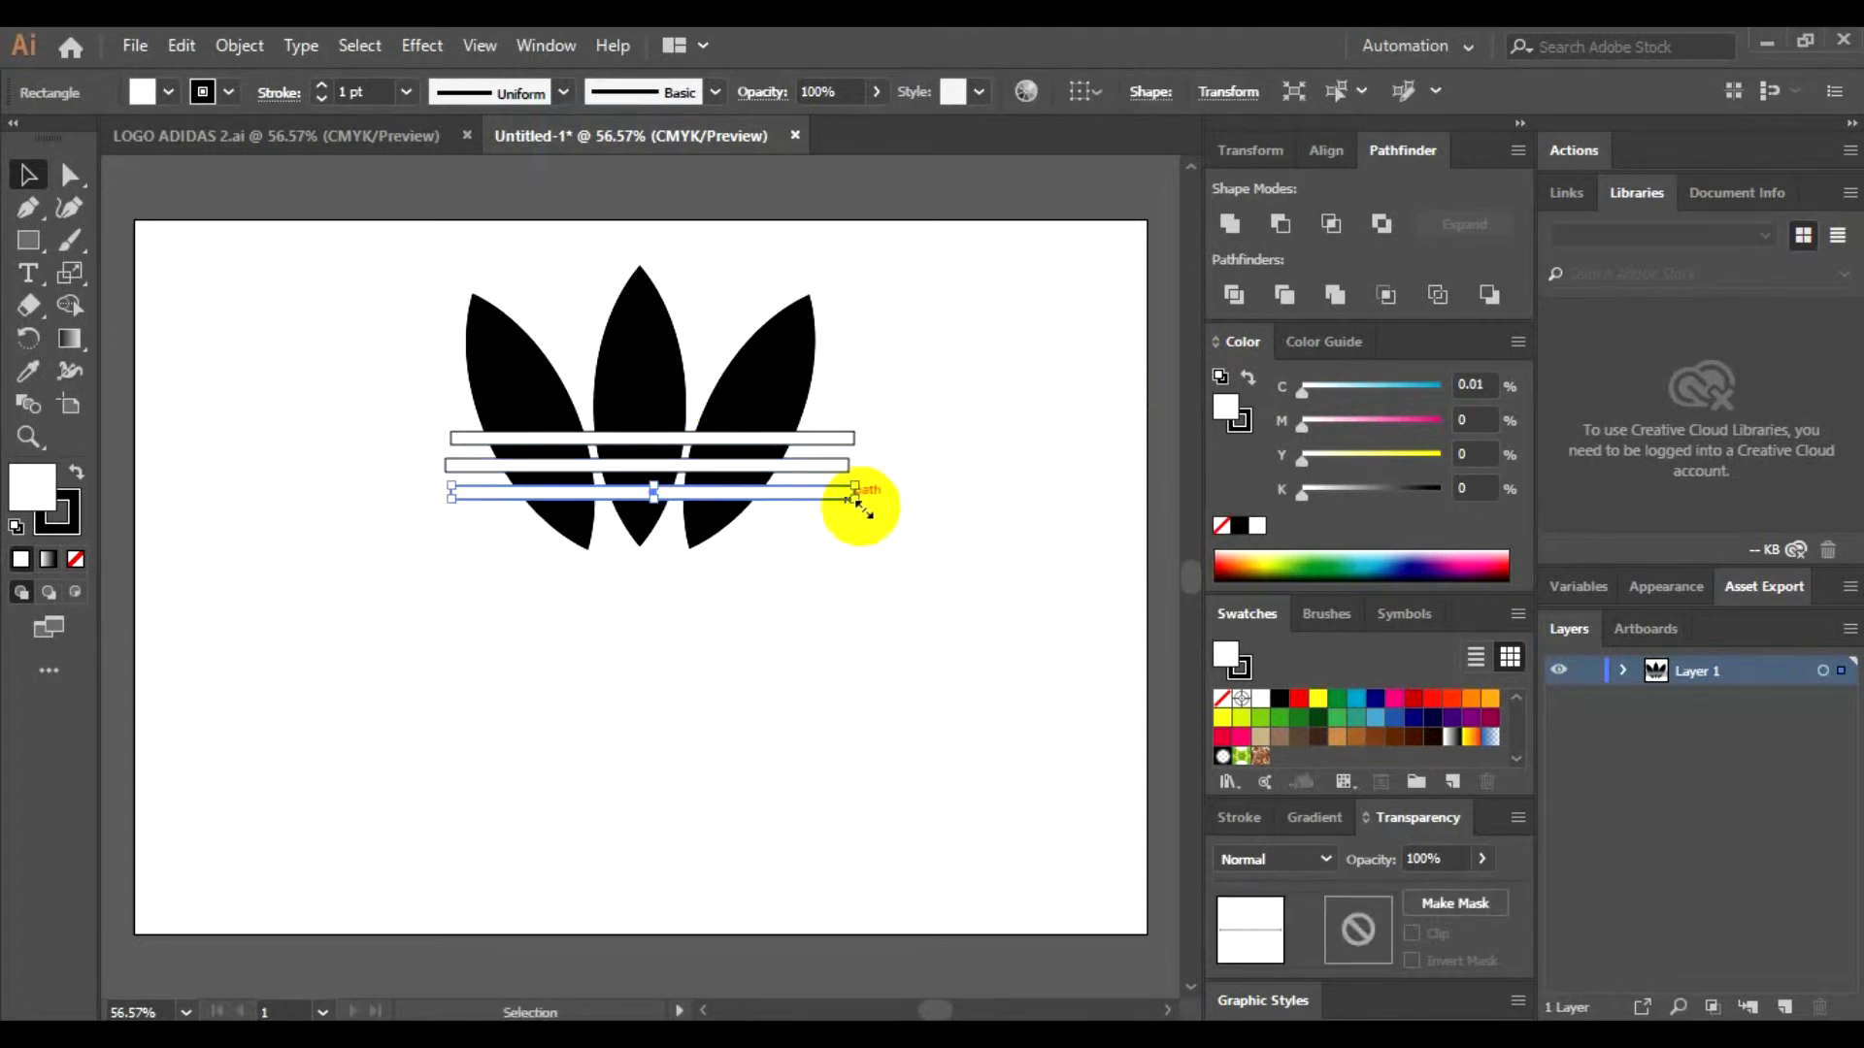
click(890, 583)
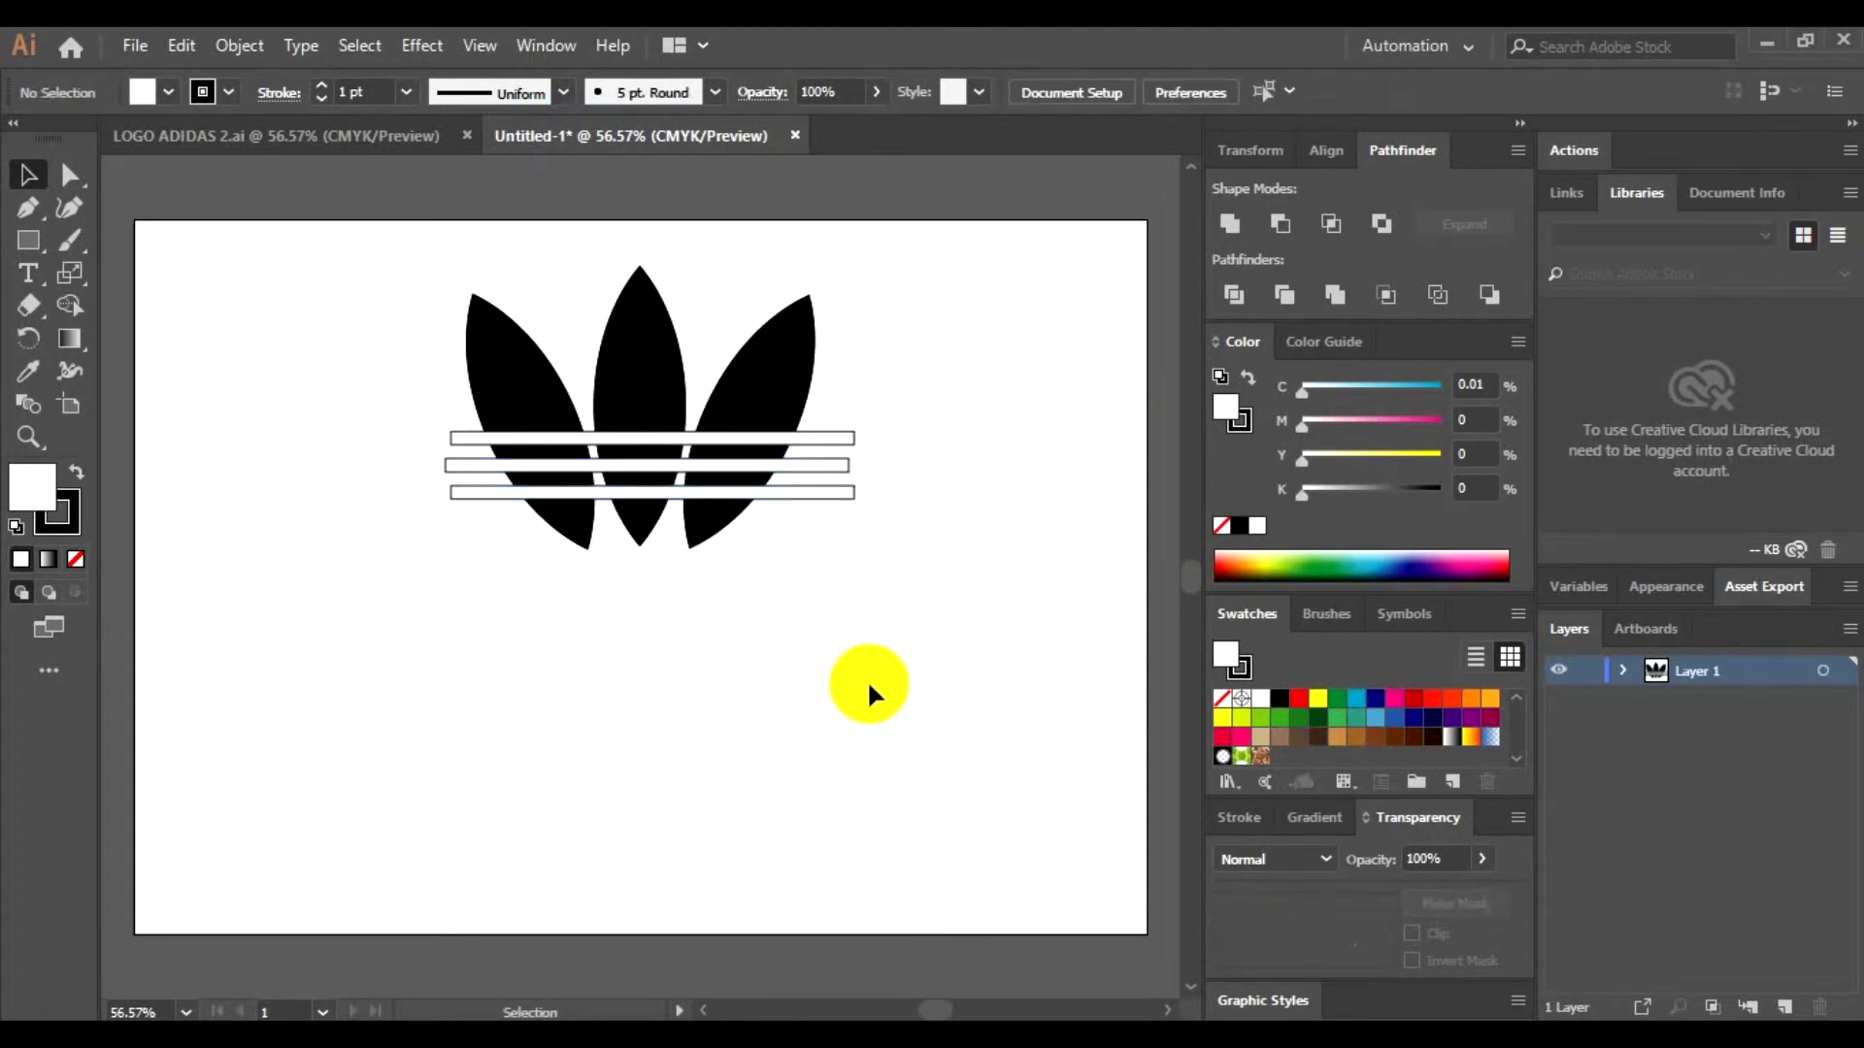
click(851, 493)
double_click(851, 492)
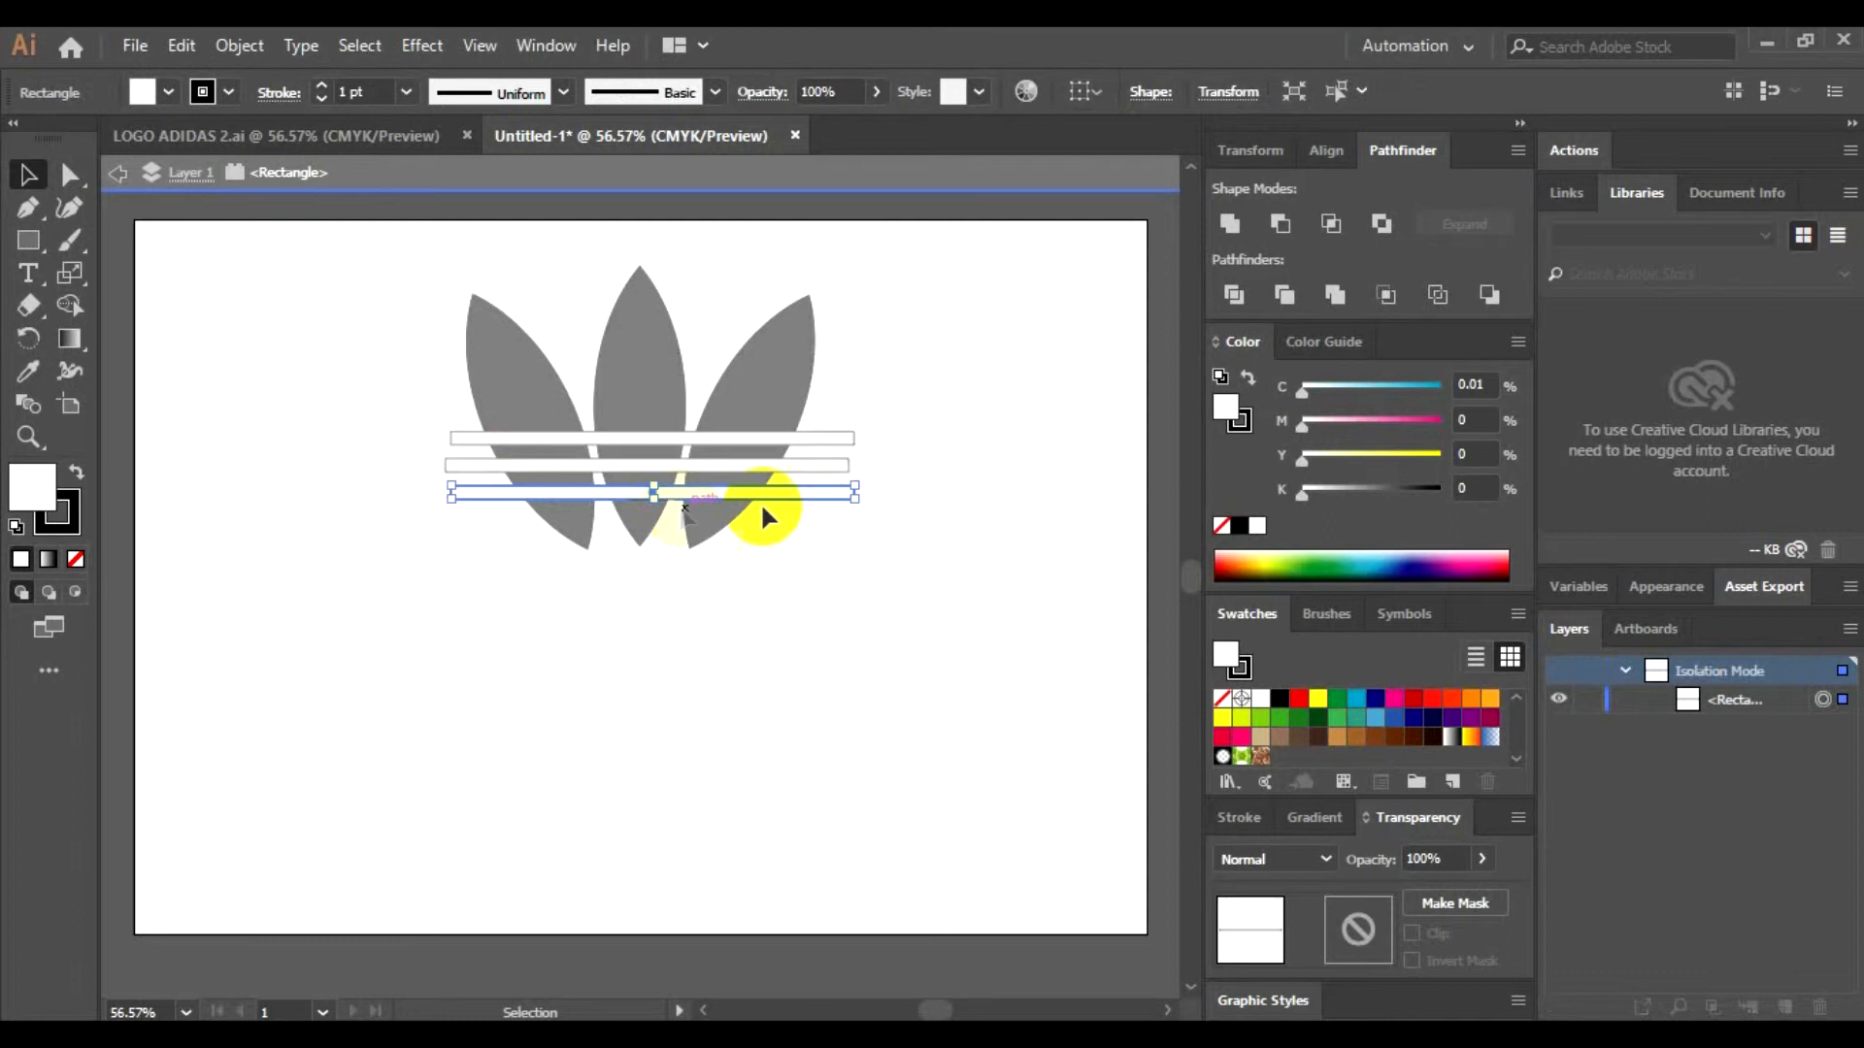
double_click(846, 458)
Step: Remove the black outline from all three white stripes crossing the petals
click(827, 498)
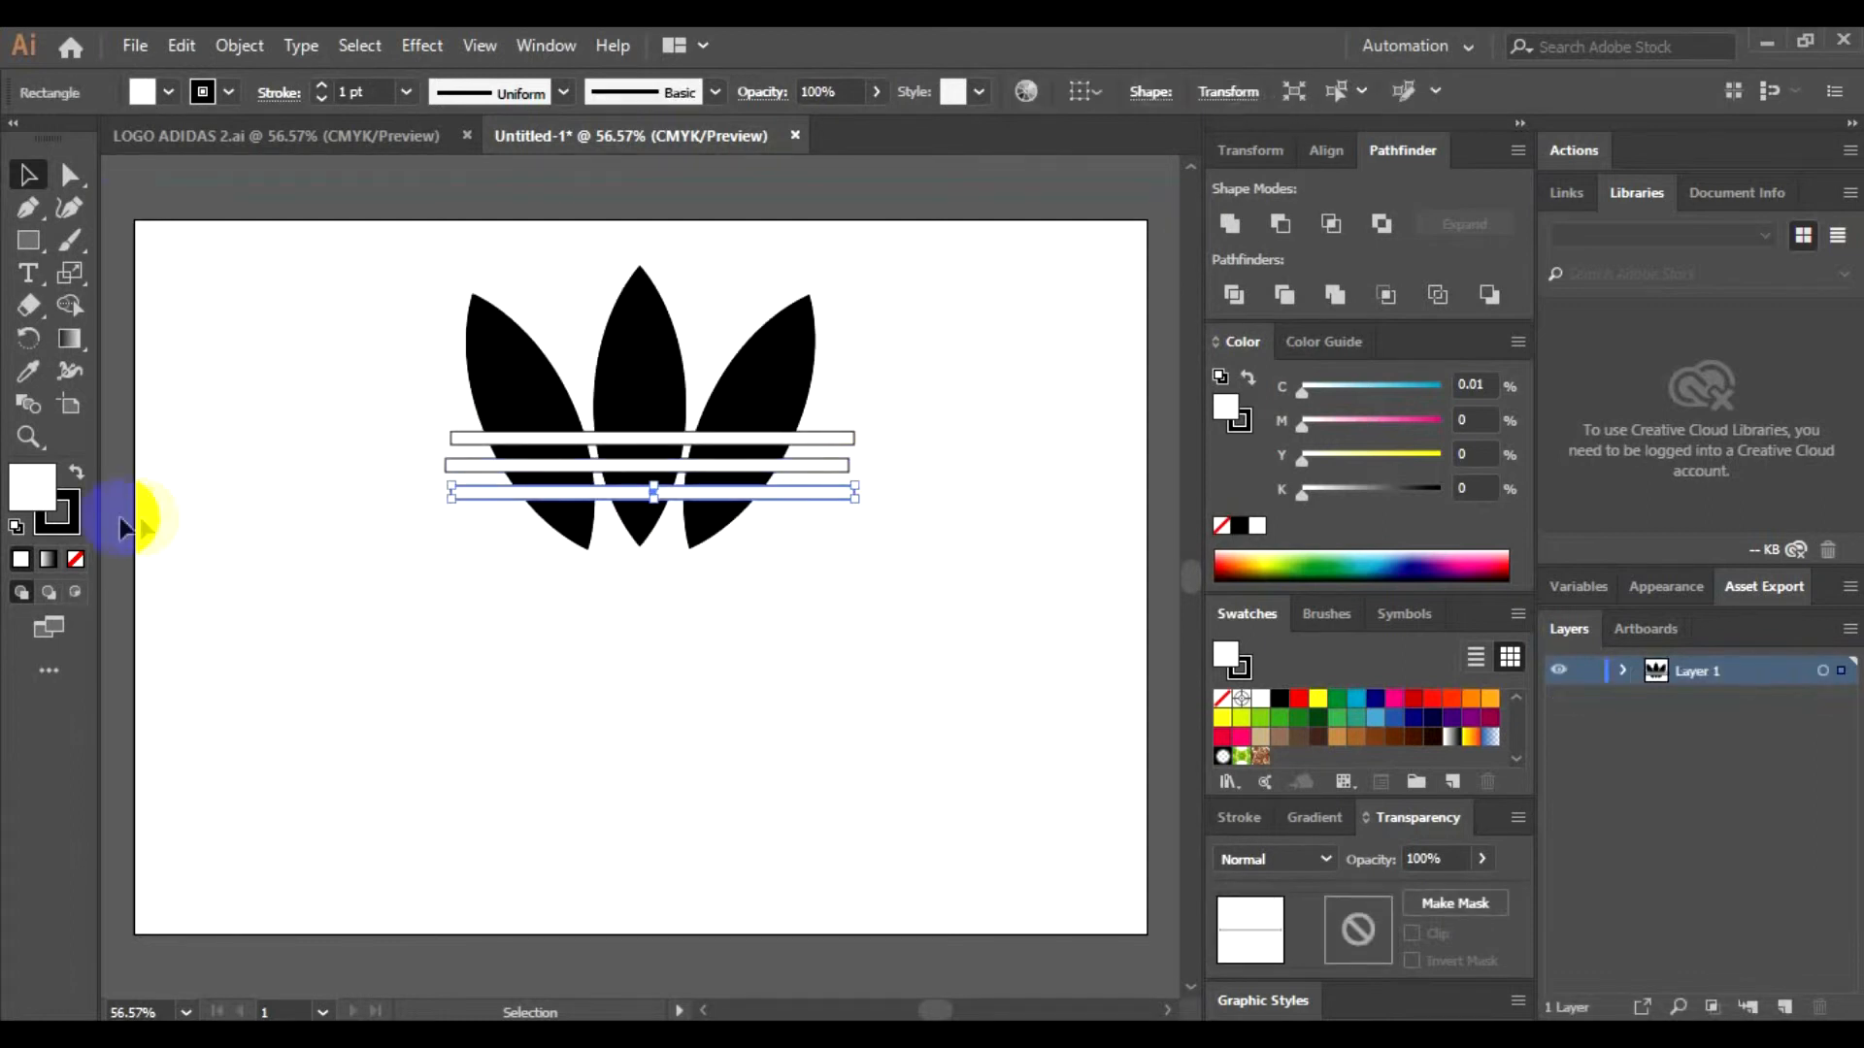
click(74, 522)
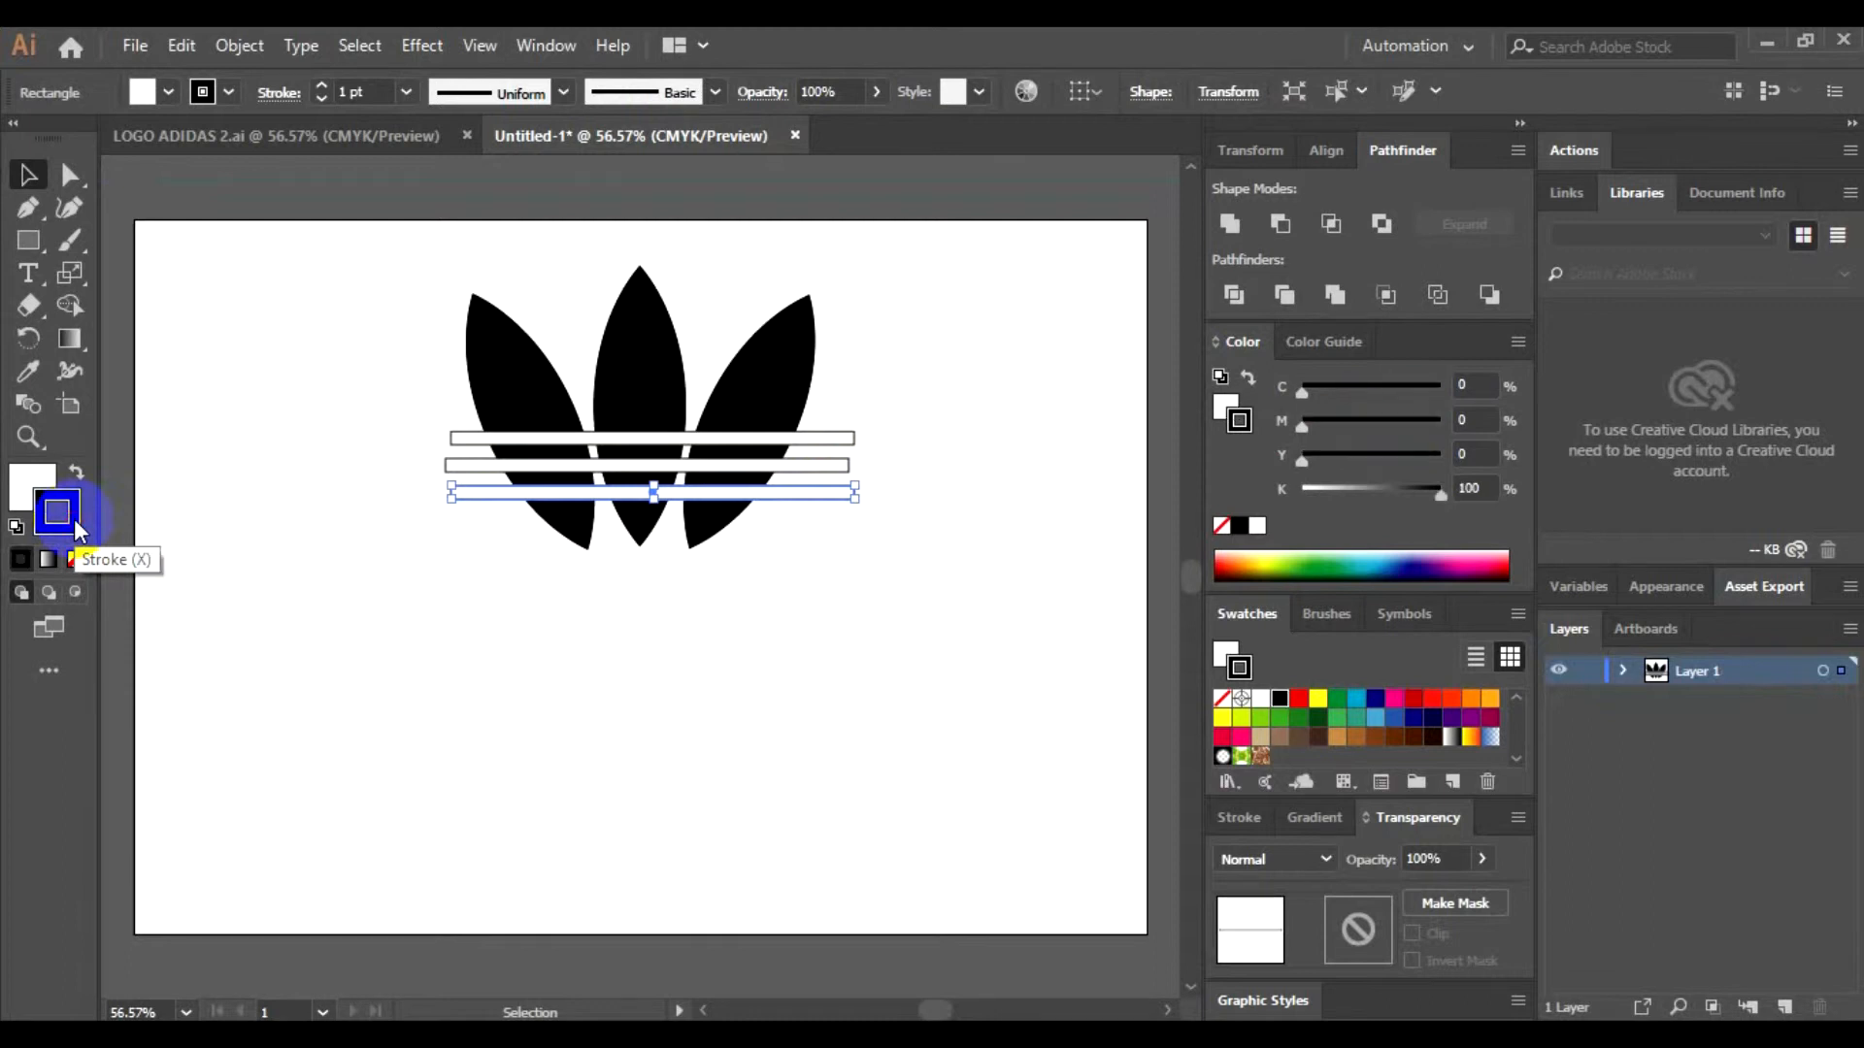
click(74, 561)
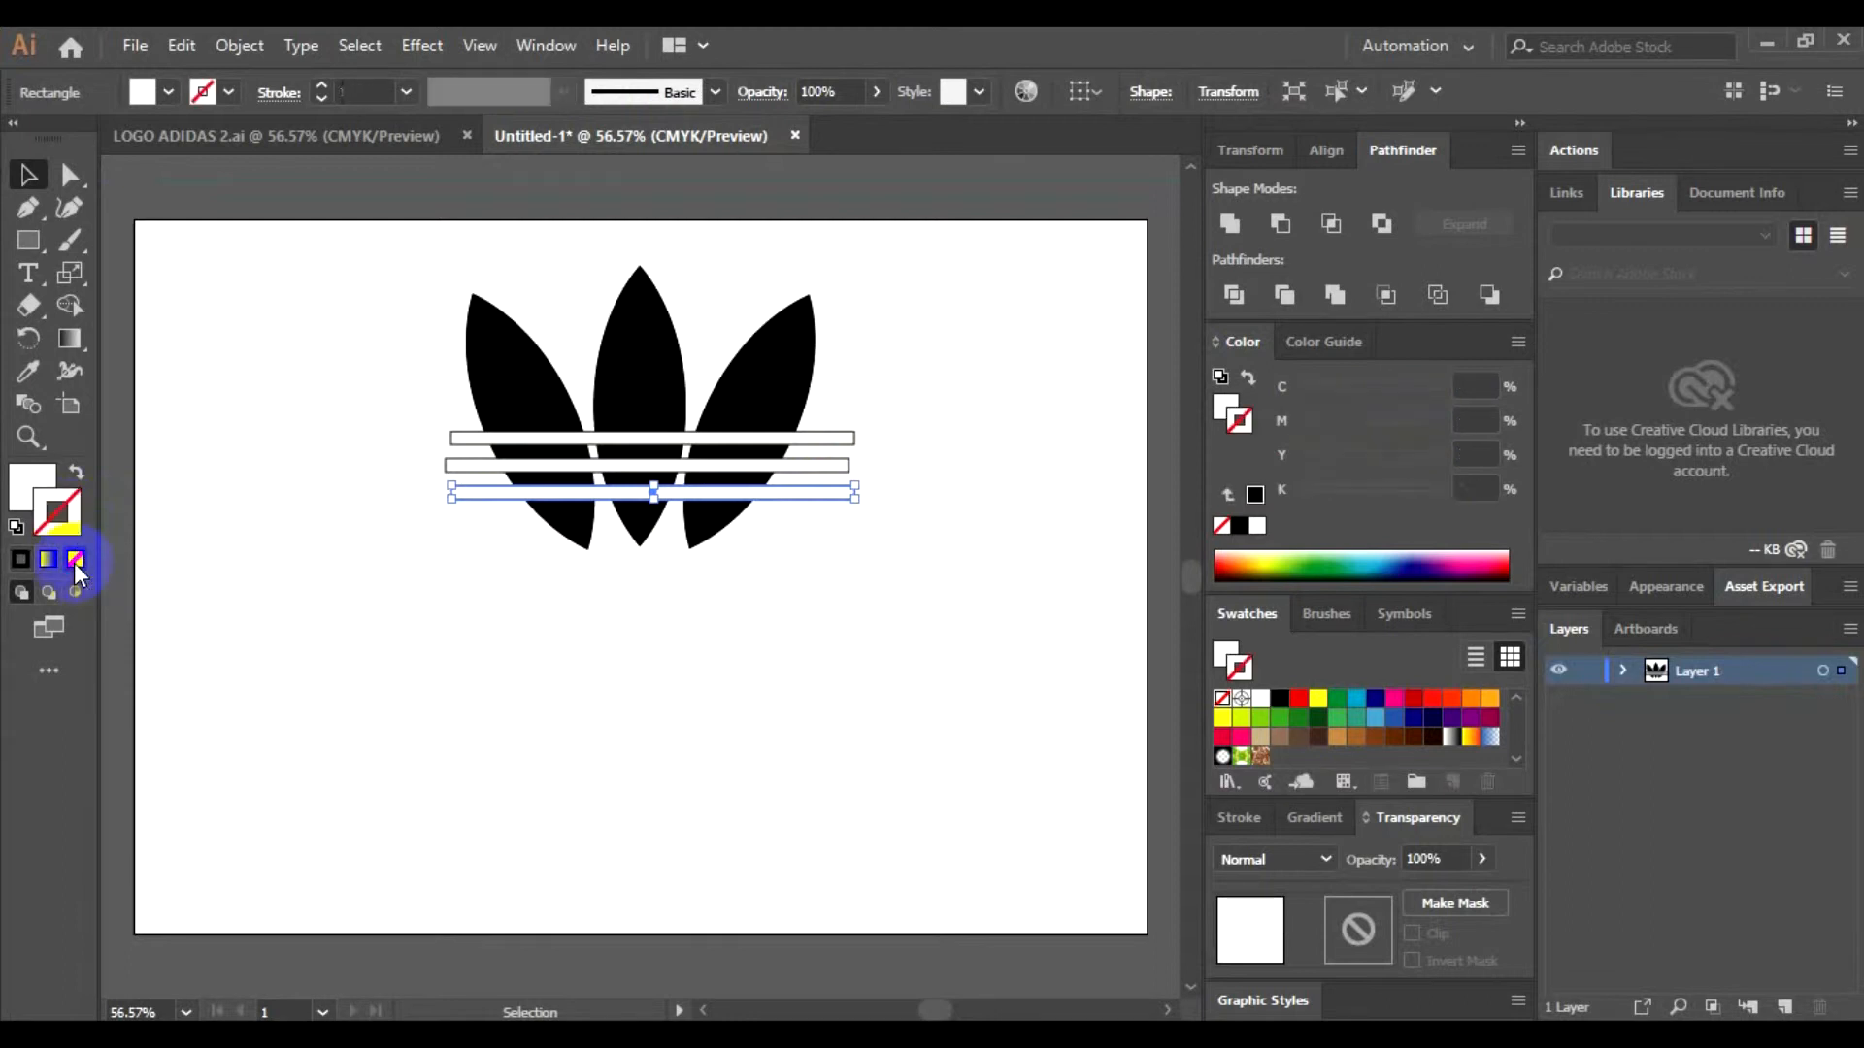
click(431, 592)
click(842, 462)
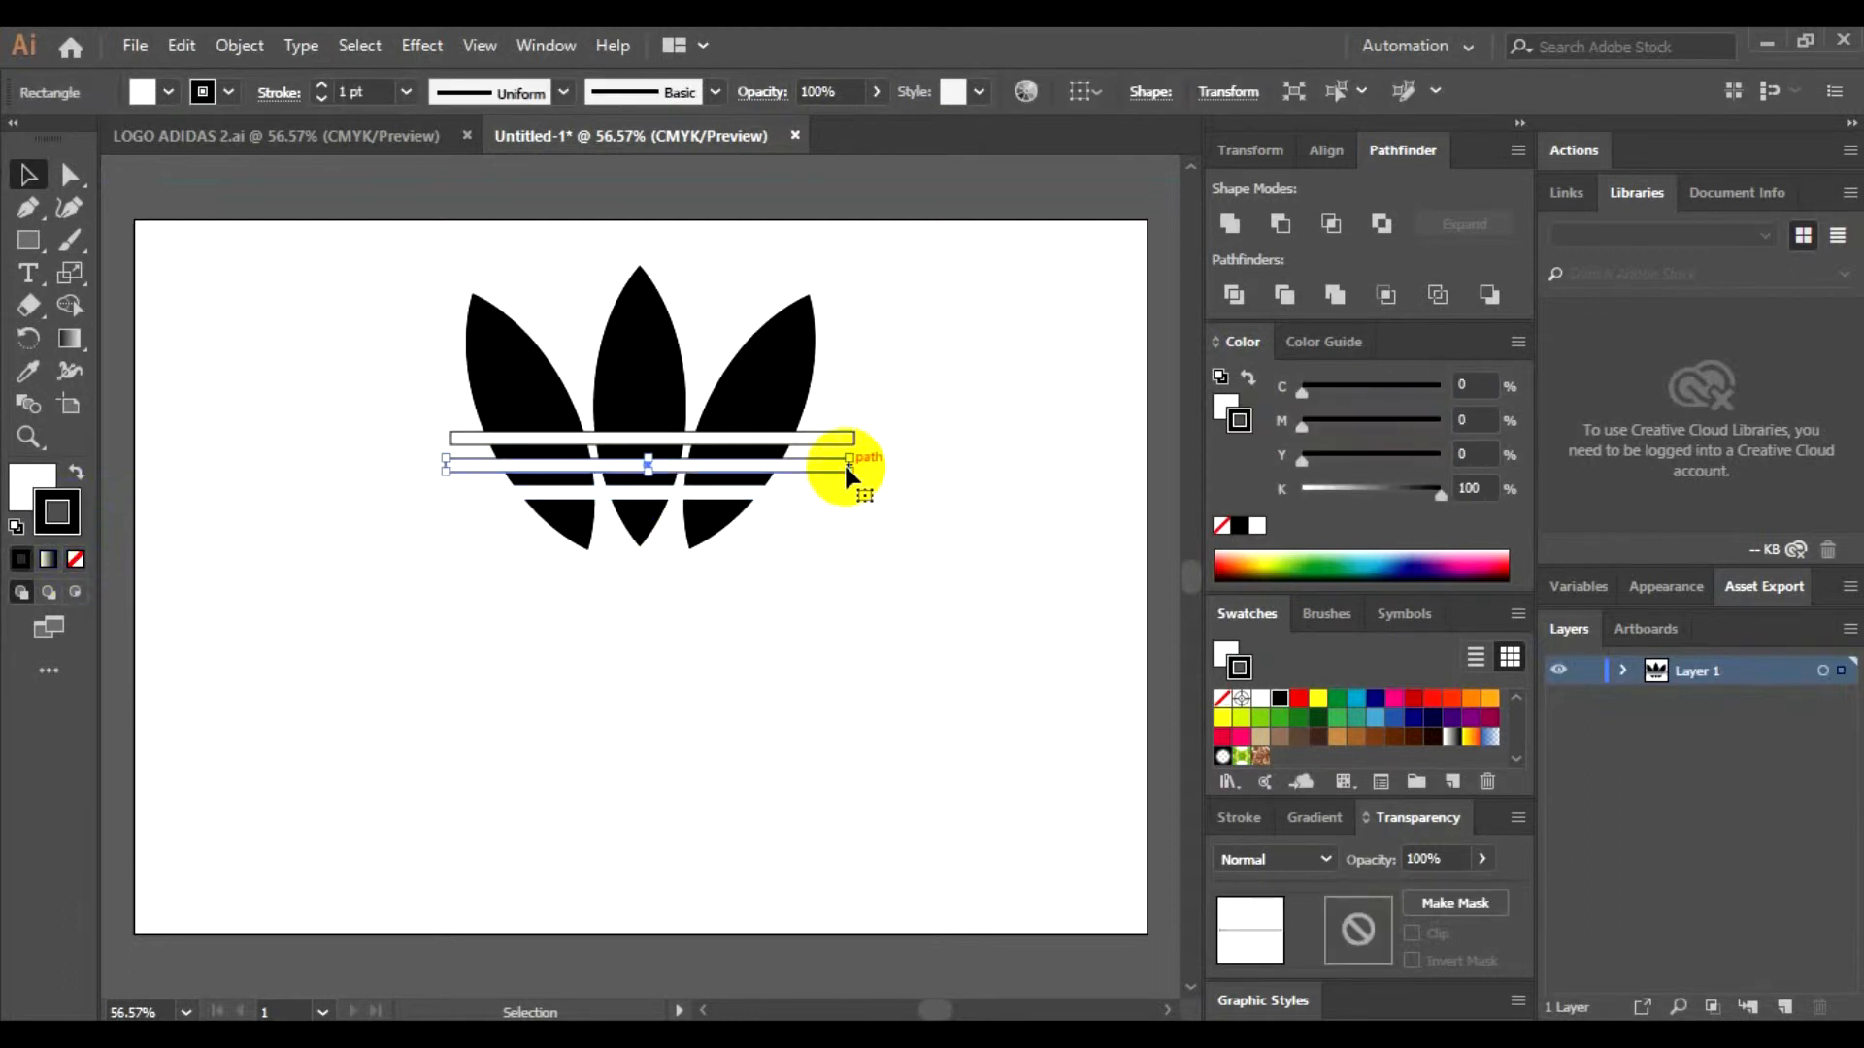
click(78, 567)
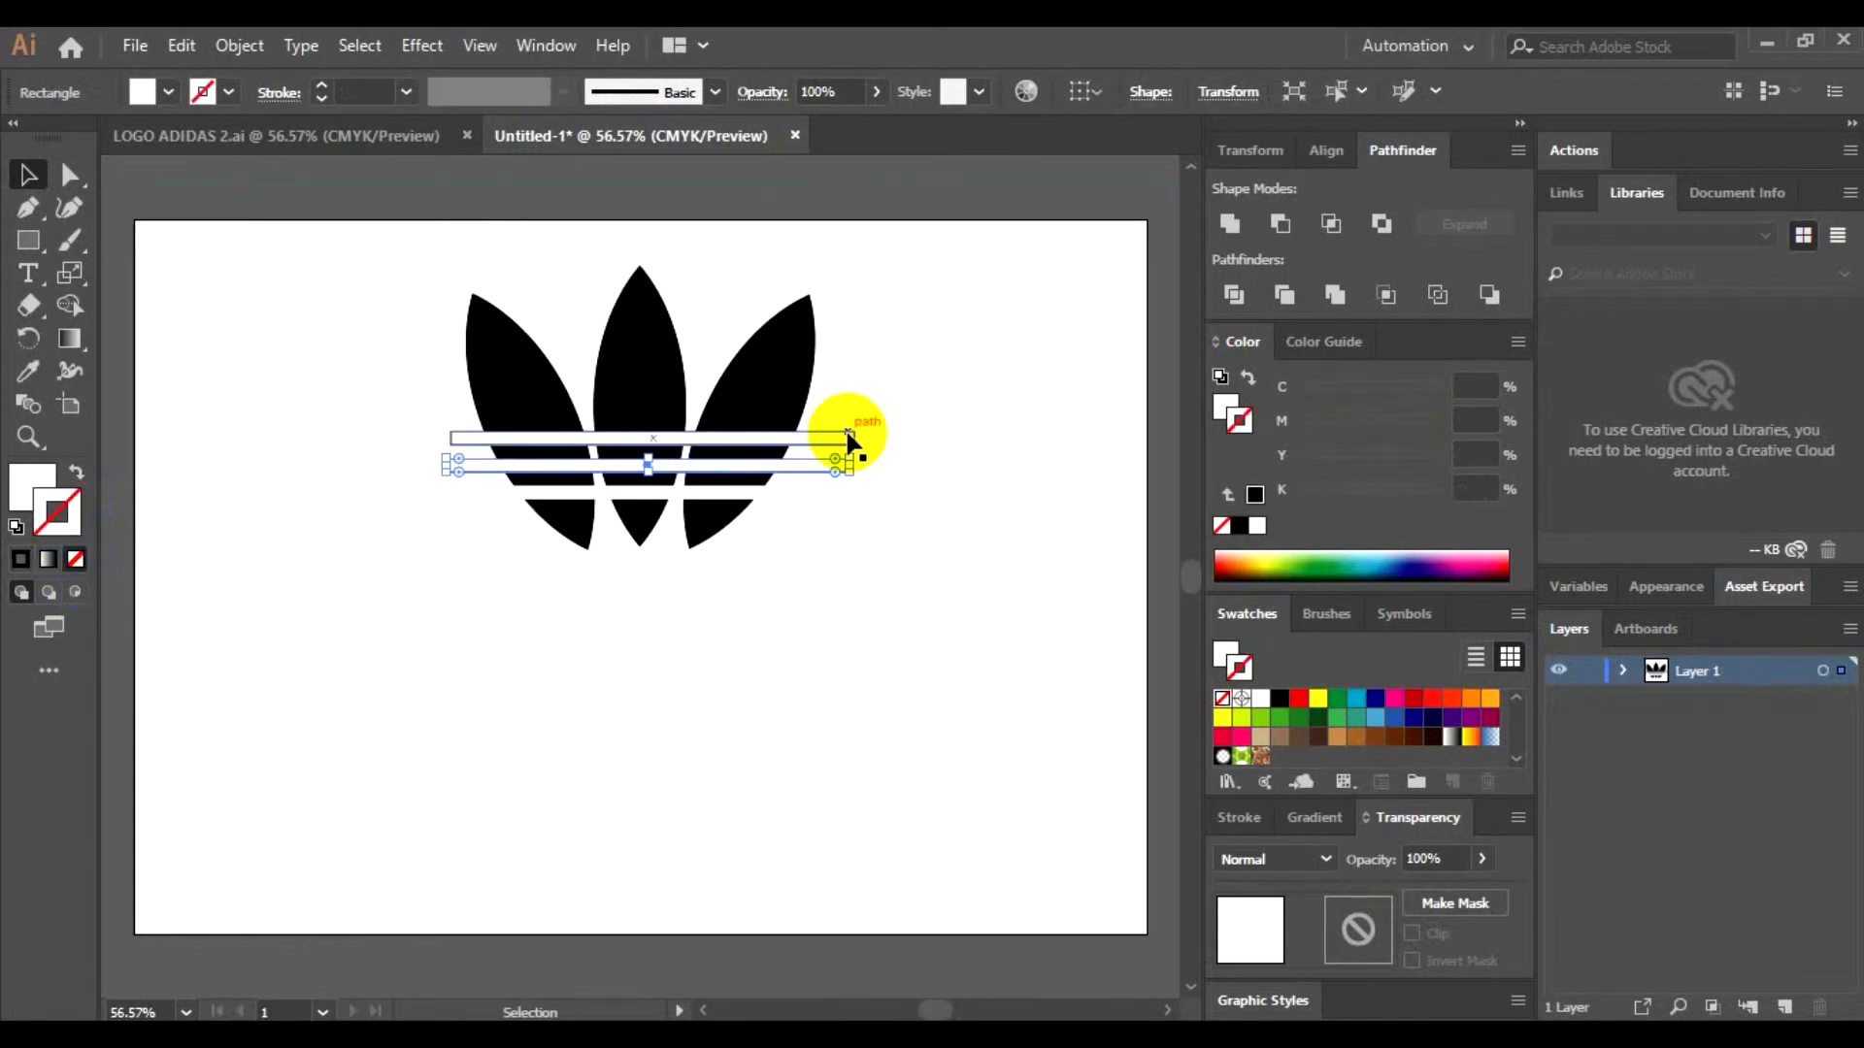
click(847, 434)
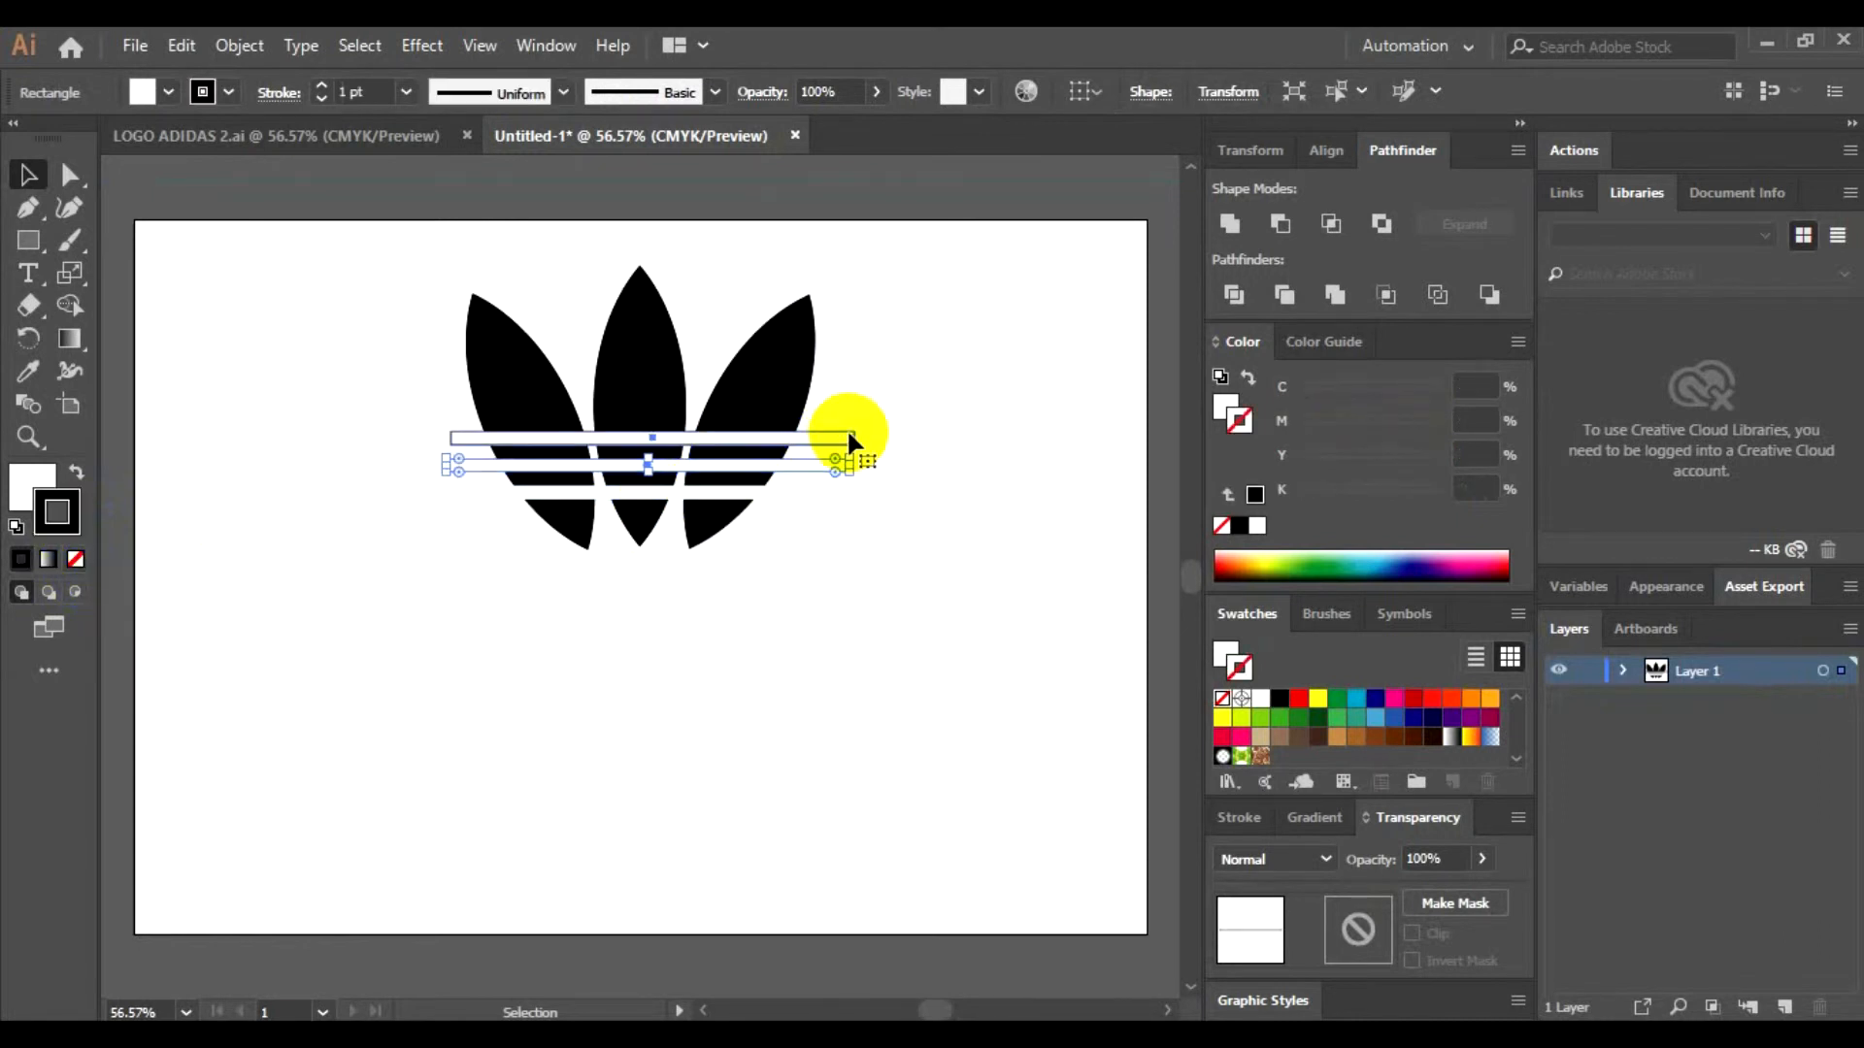
click(76, 563)
click(219, 556)
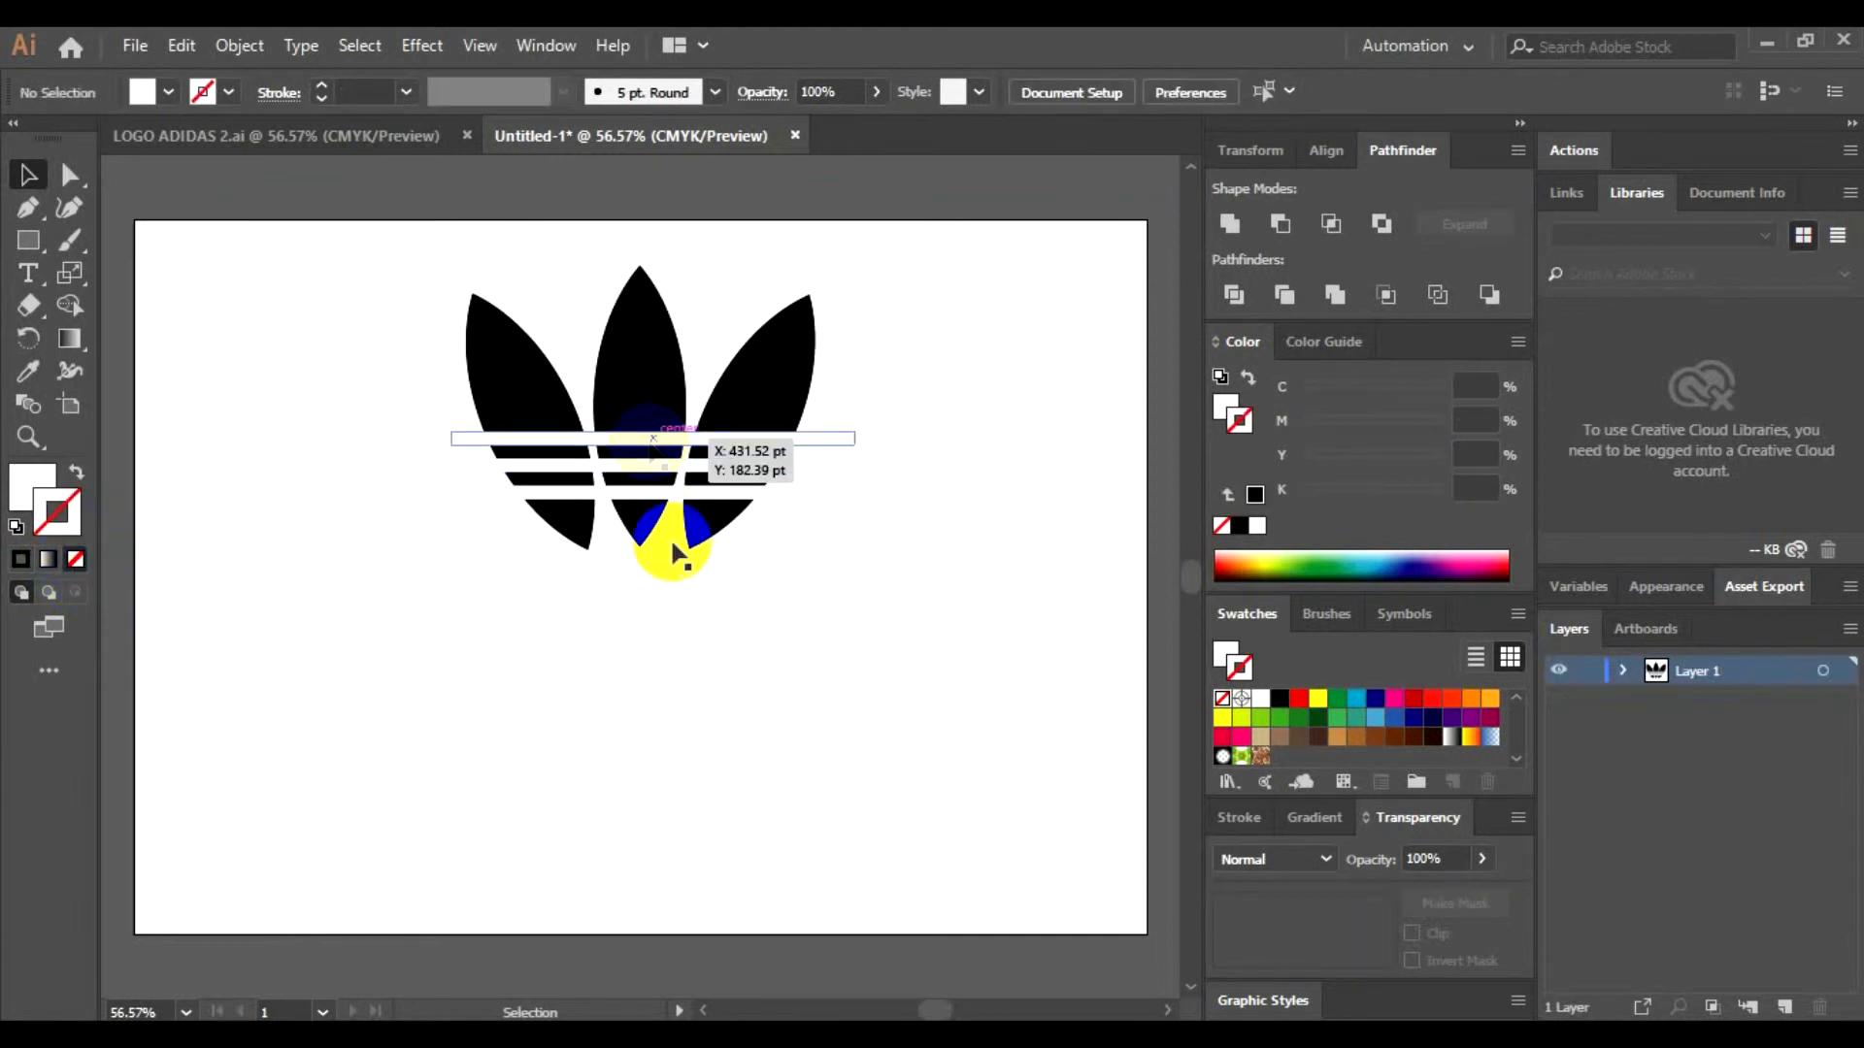
Step: Check the wordmark in LOGO ADIDAS 2.ai and add the text "adidas" below the petals in the new document
click(242, 132)
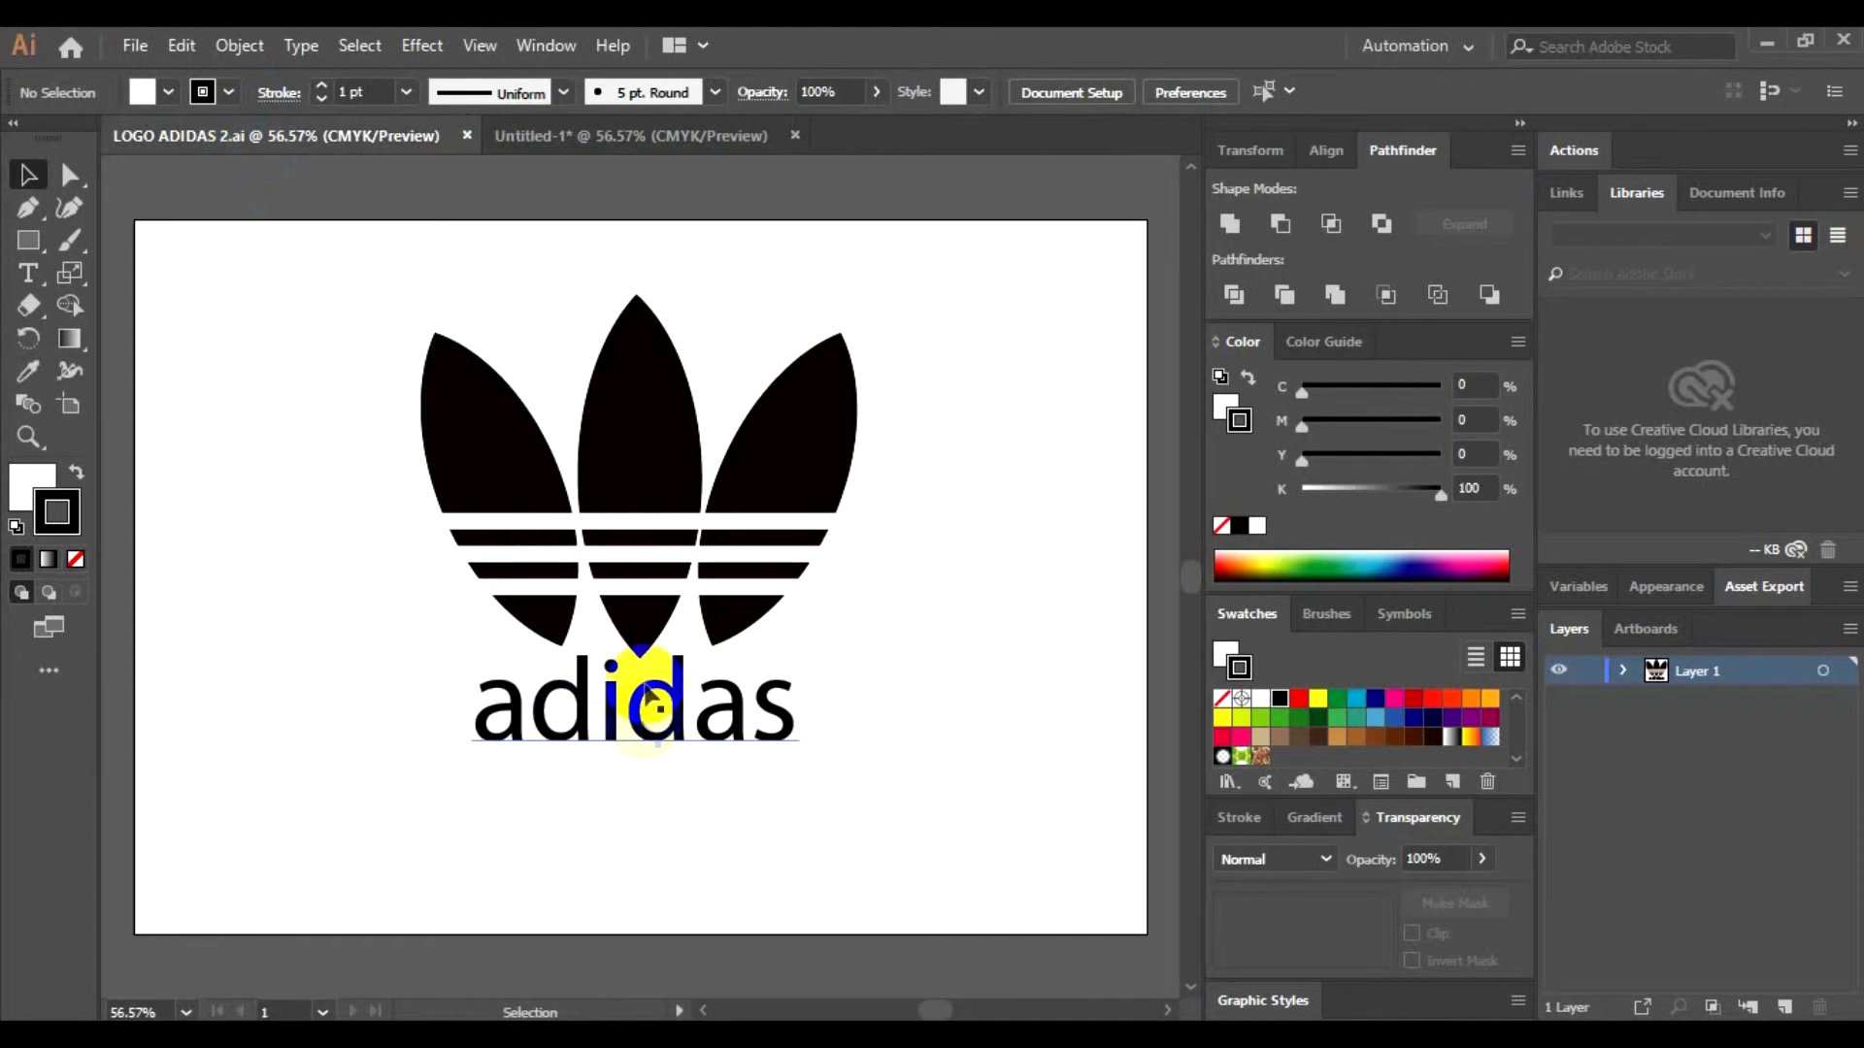
click(629, 145)
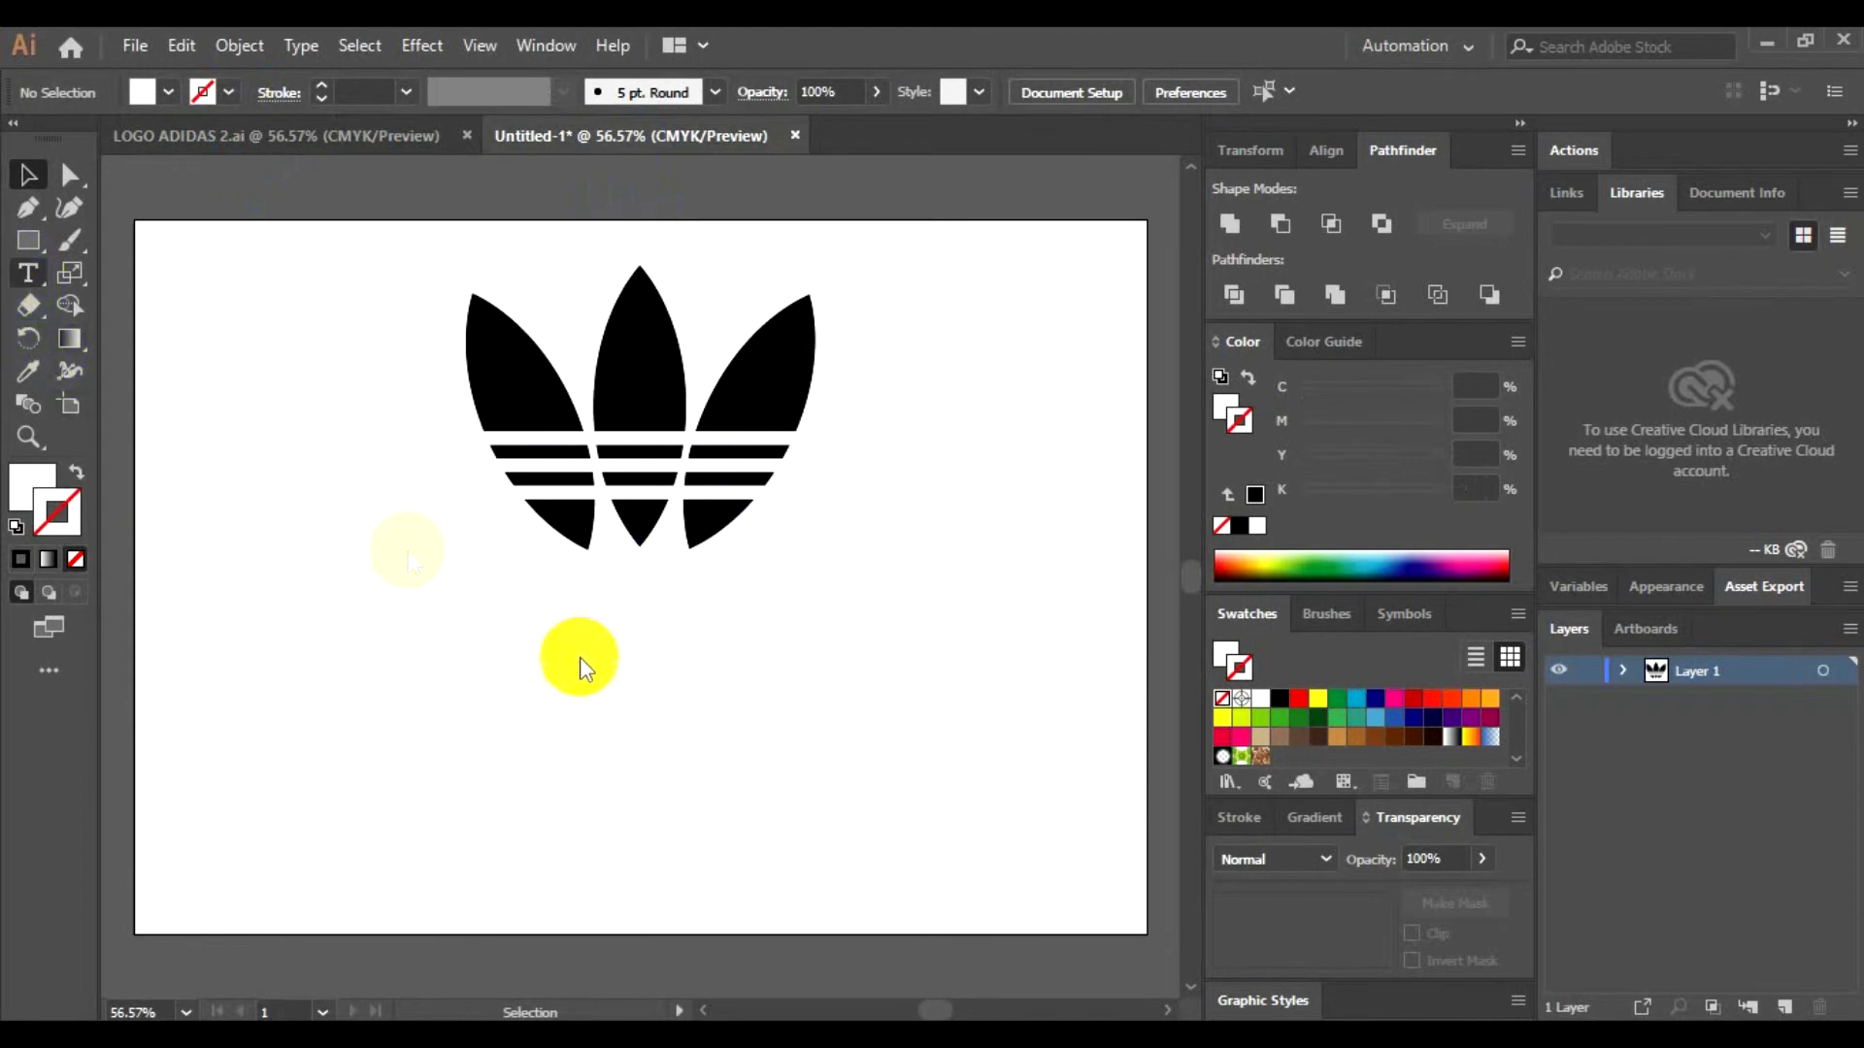
key(t)
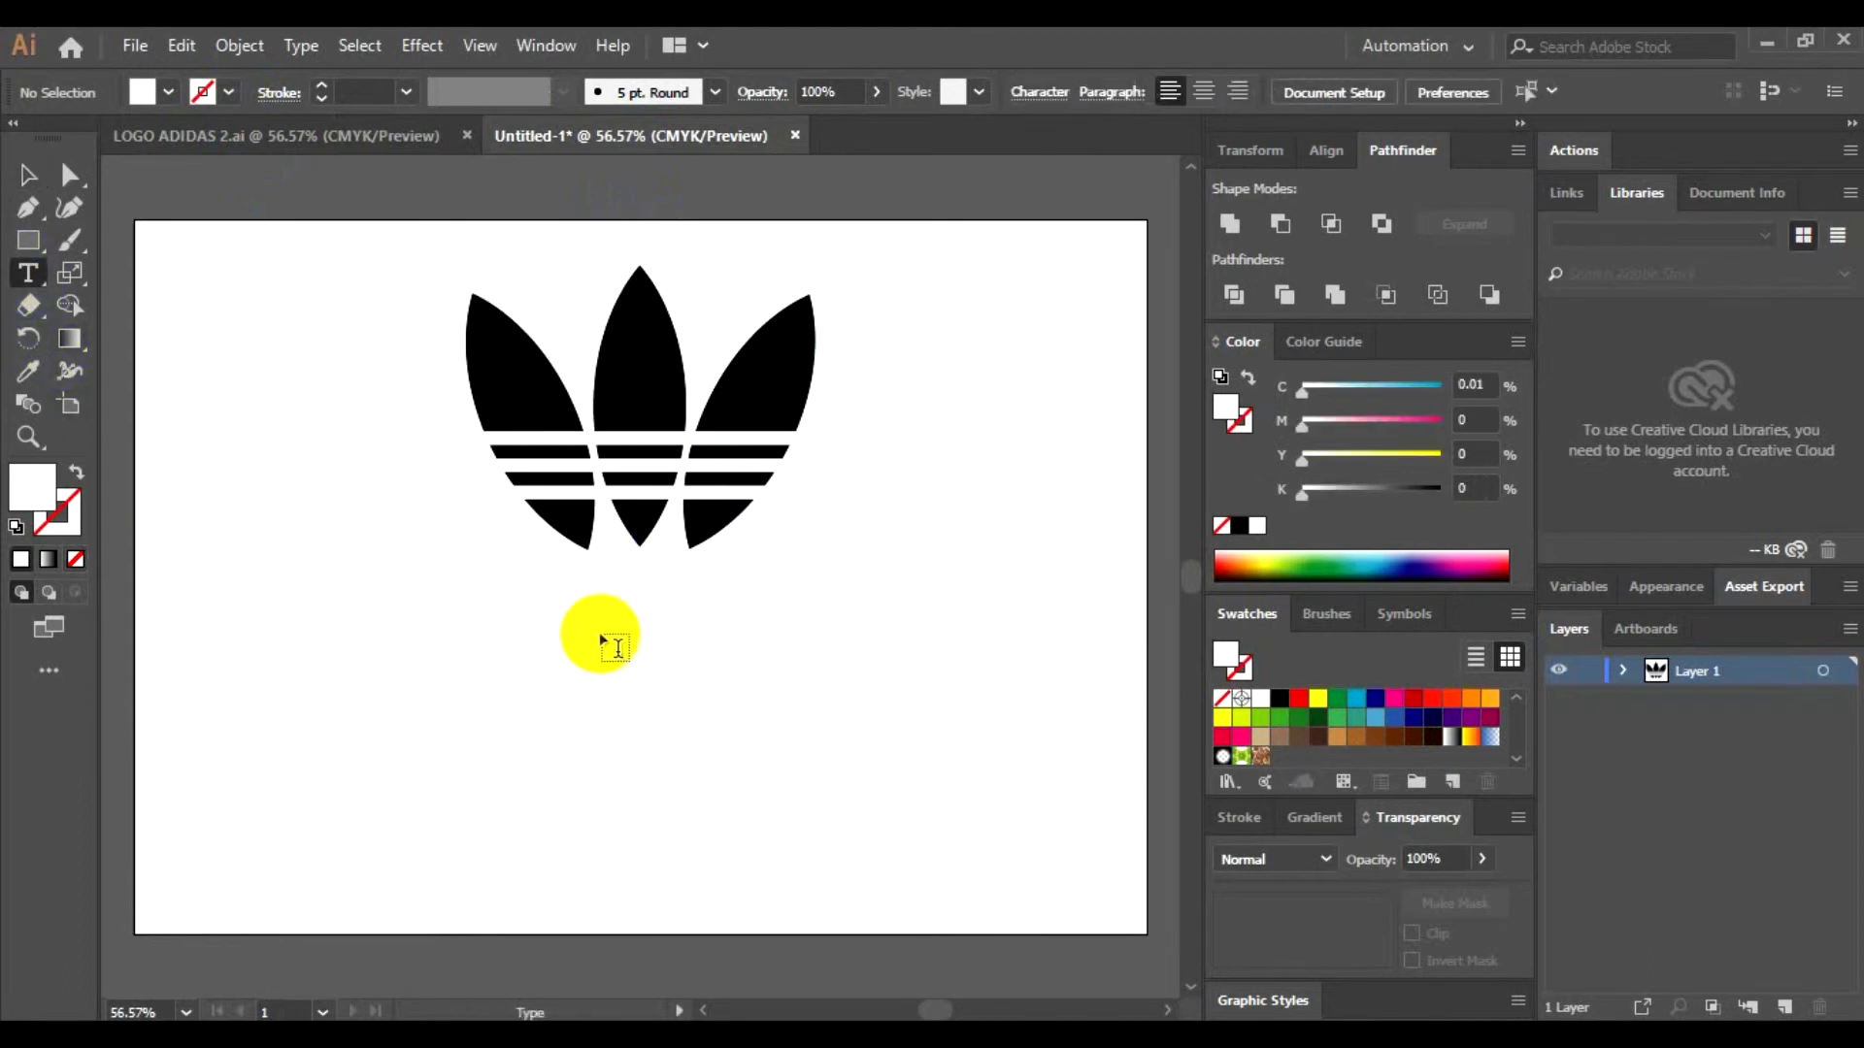
click(530, 594)
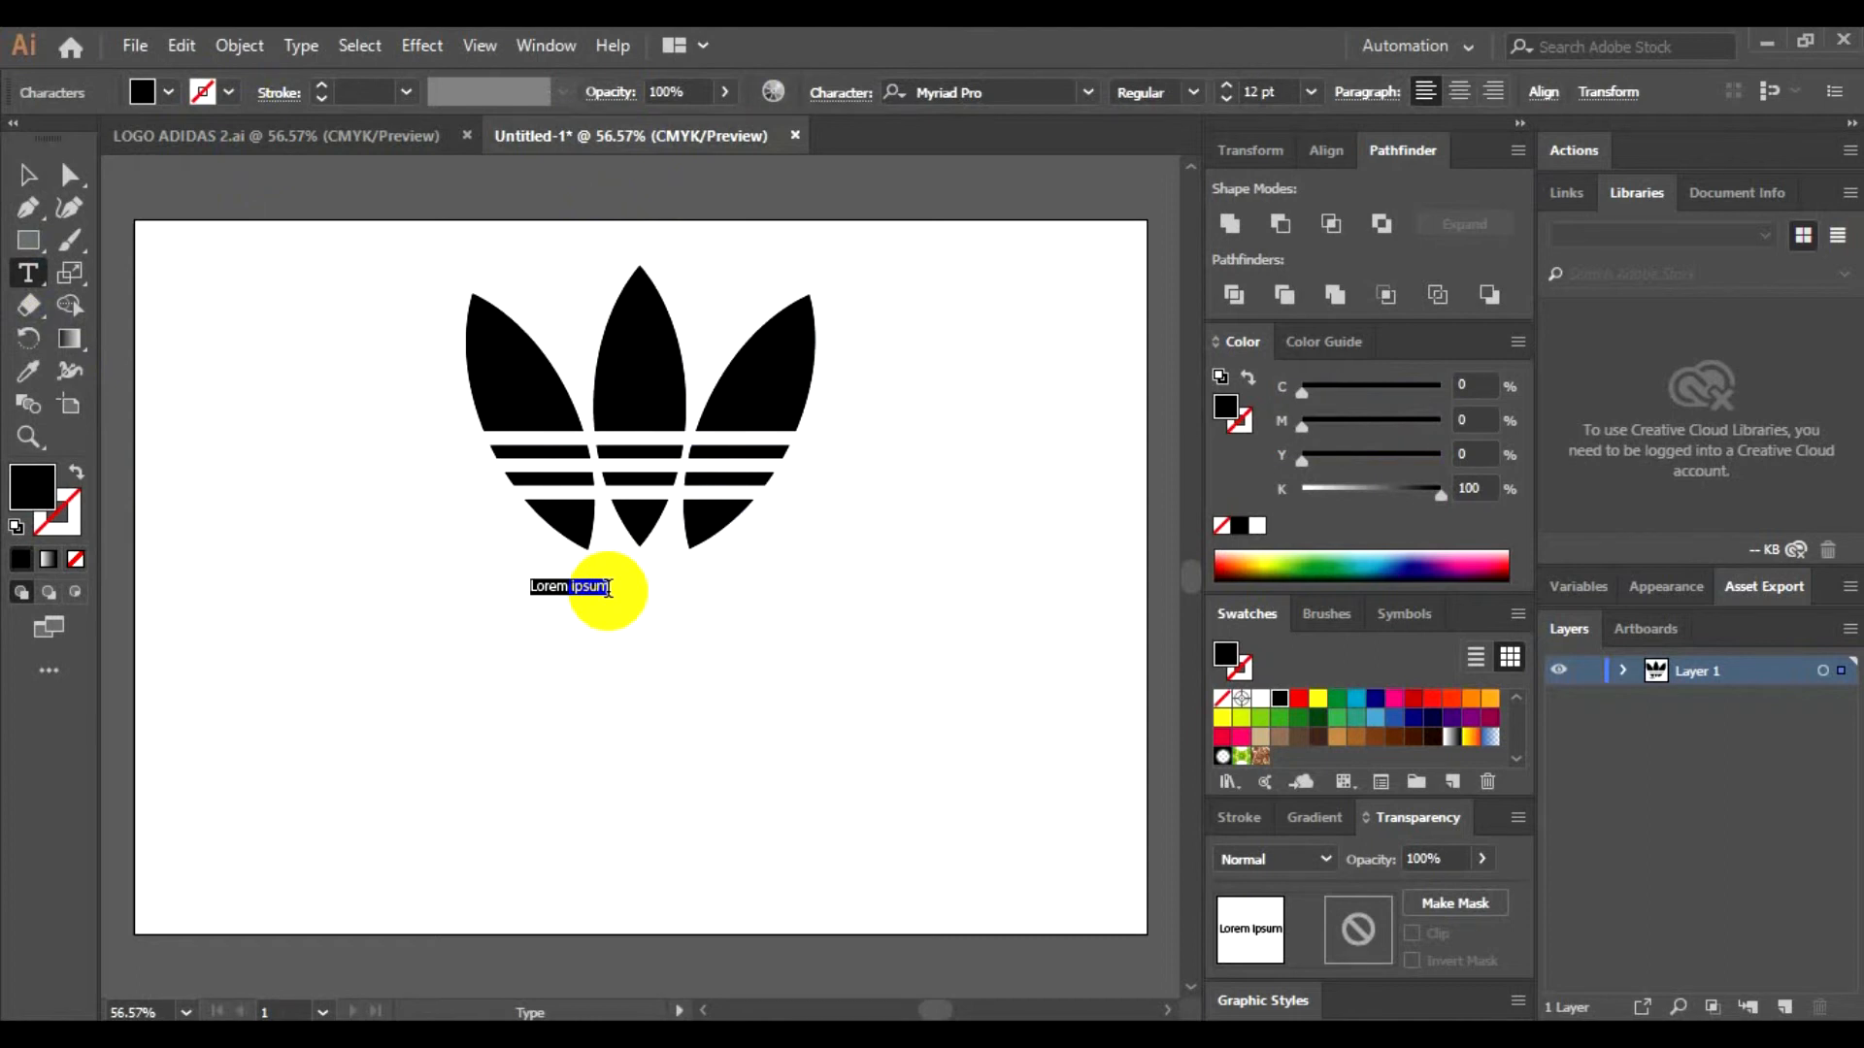
key(BackSpace)
key(BackSpace)
key(super+space)
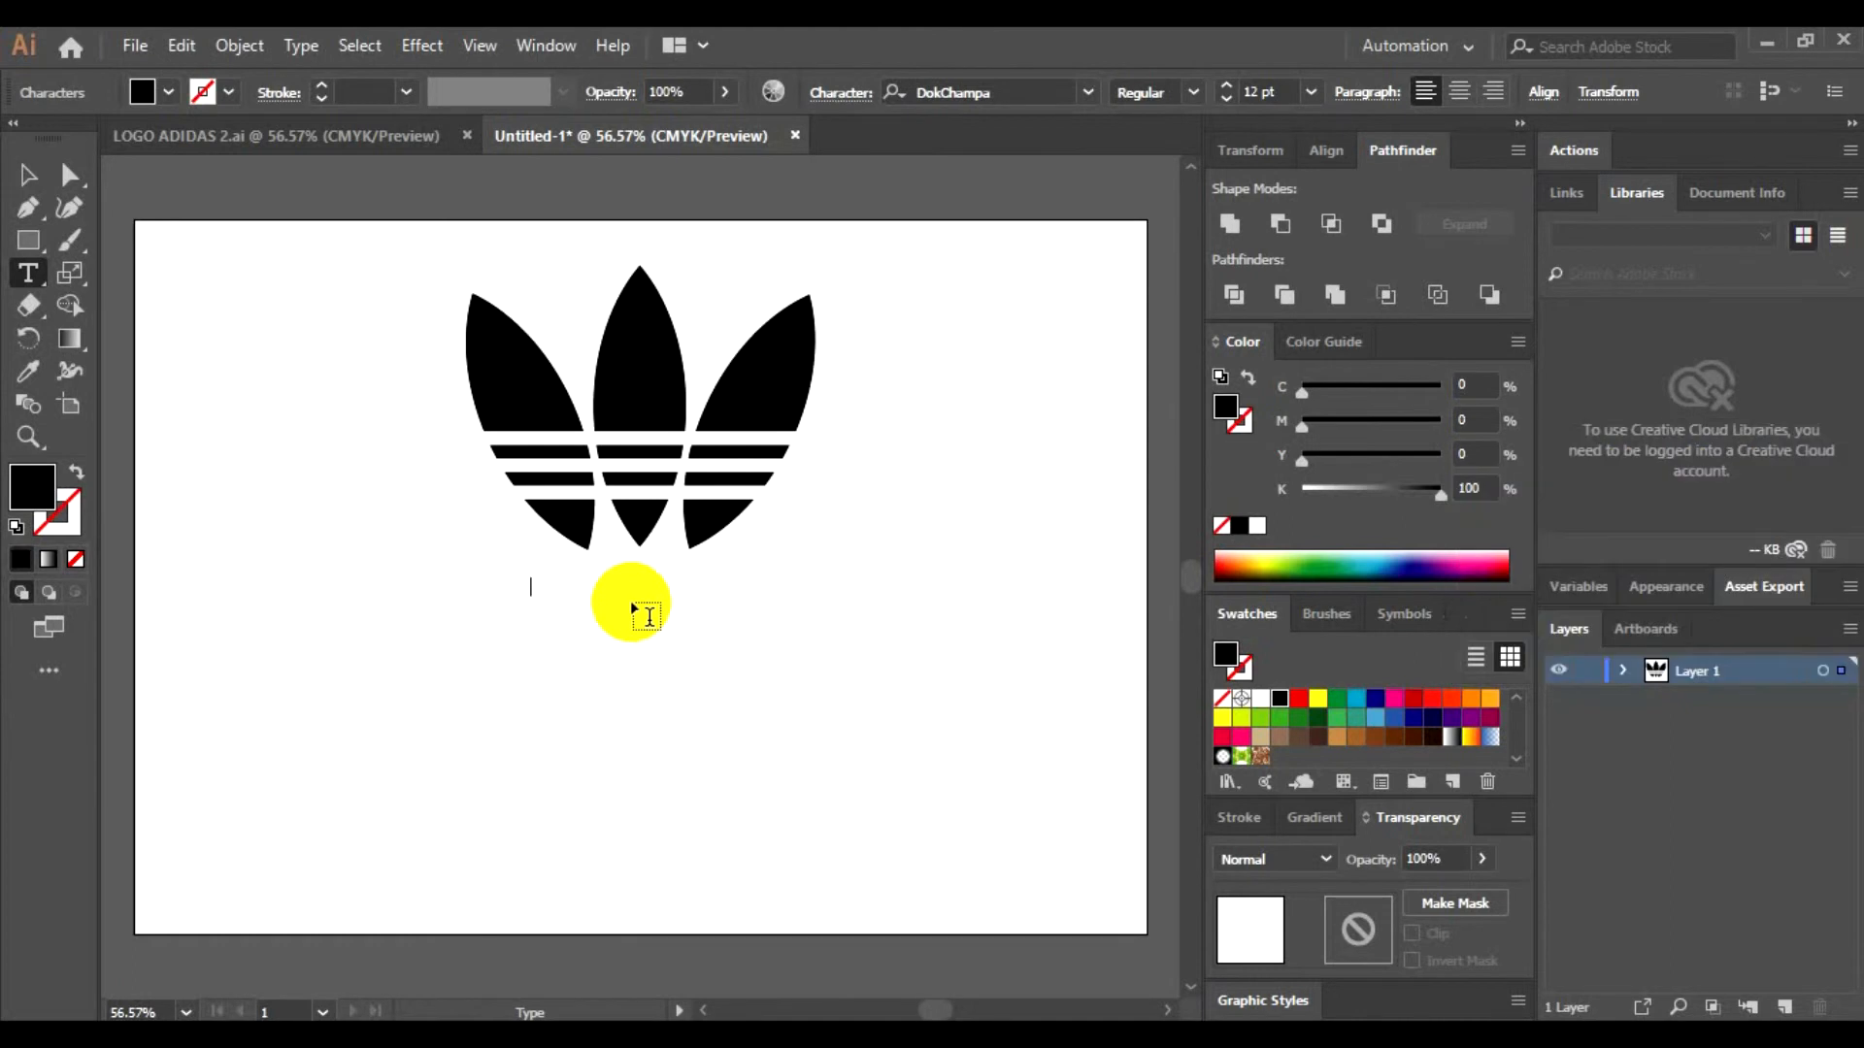
text(adidas)
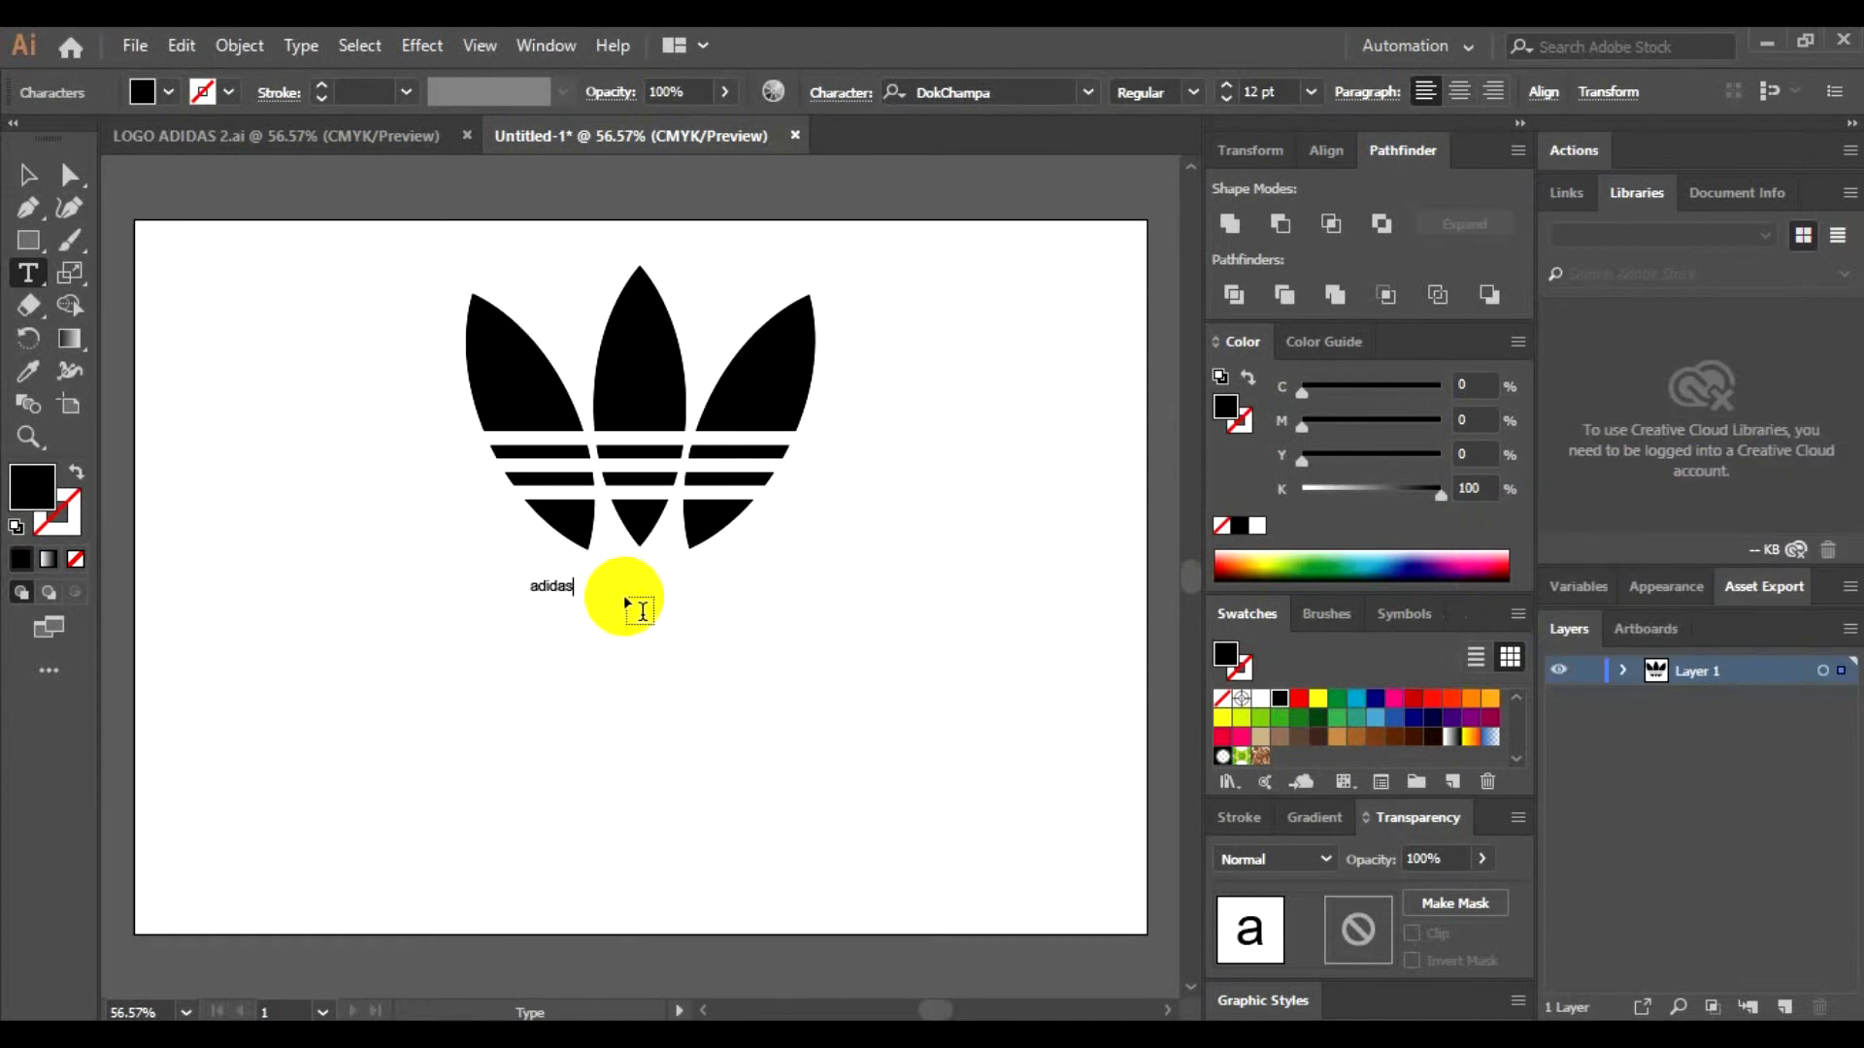
Step: Compare the wordmark's size with LOGO ADIDAS 2.ai and set the "adidas" text to 72 pt
click(363, 144)
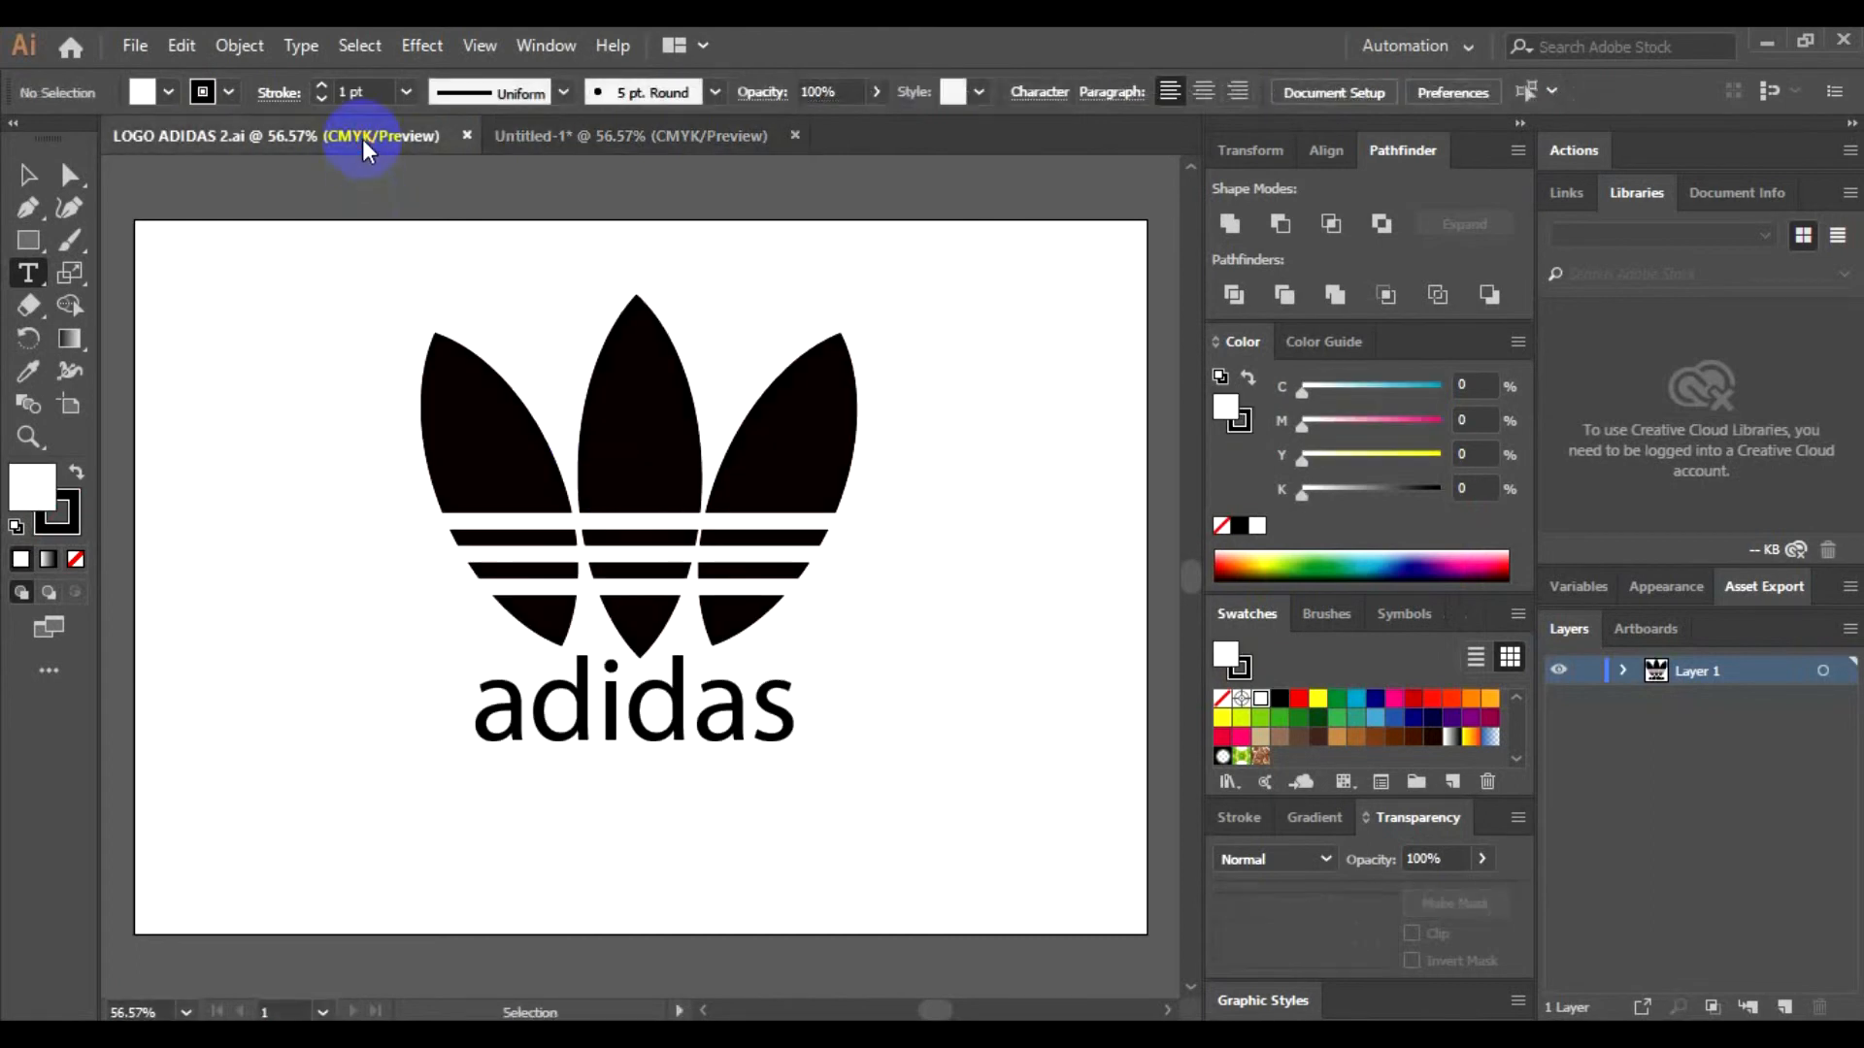
click(632, 134)
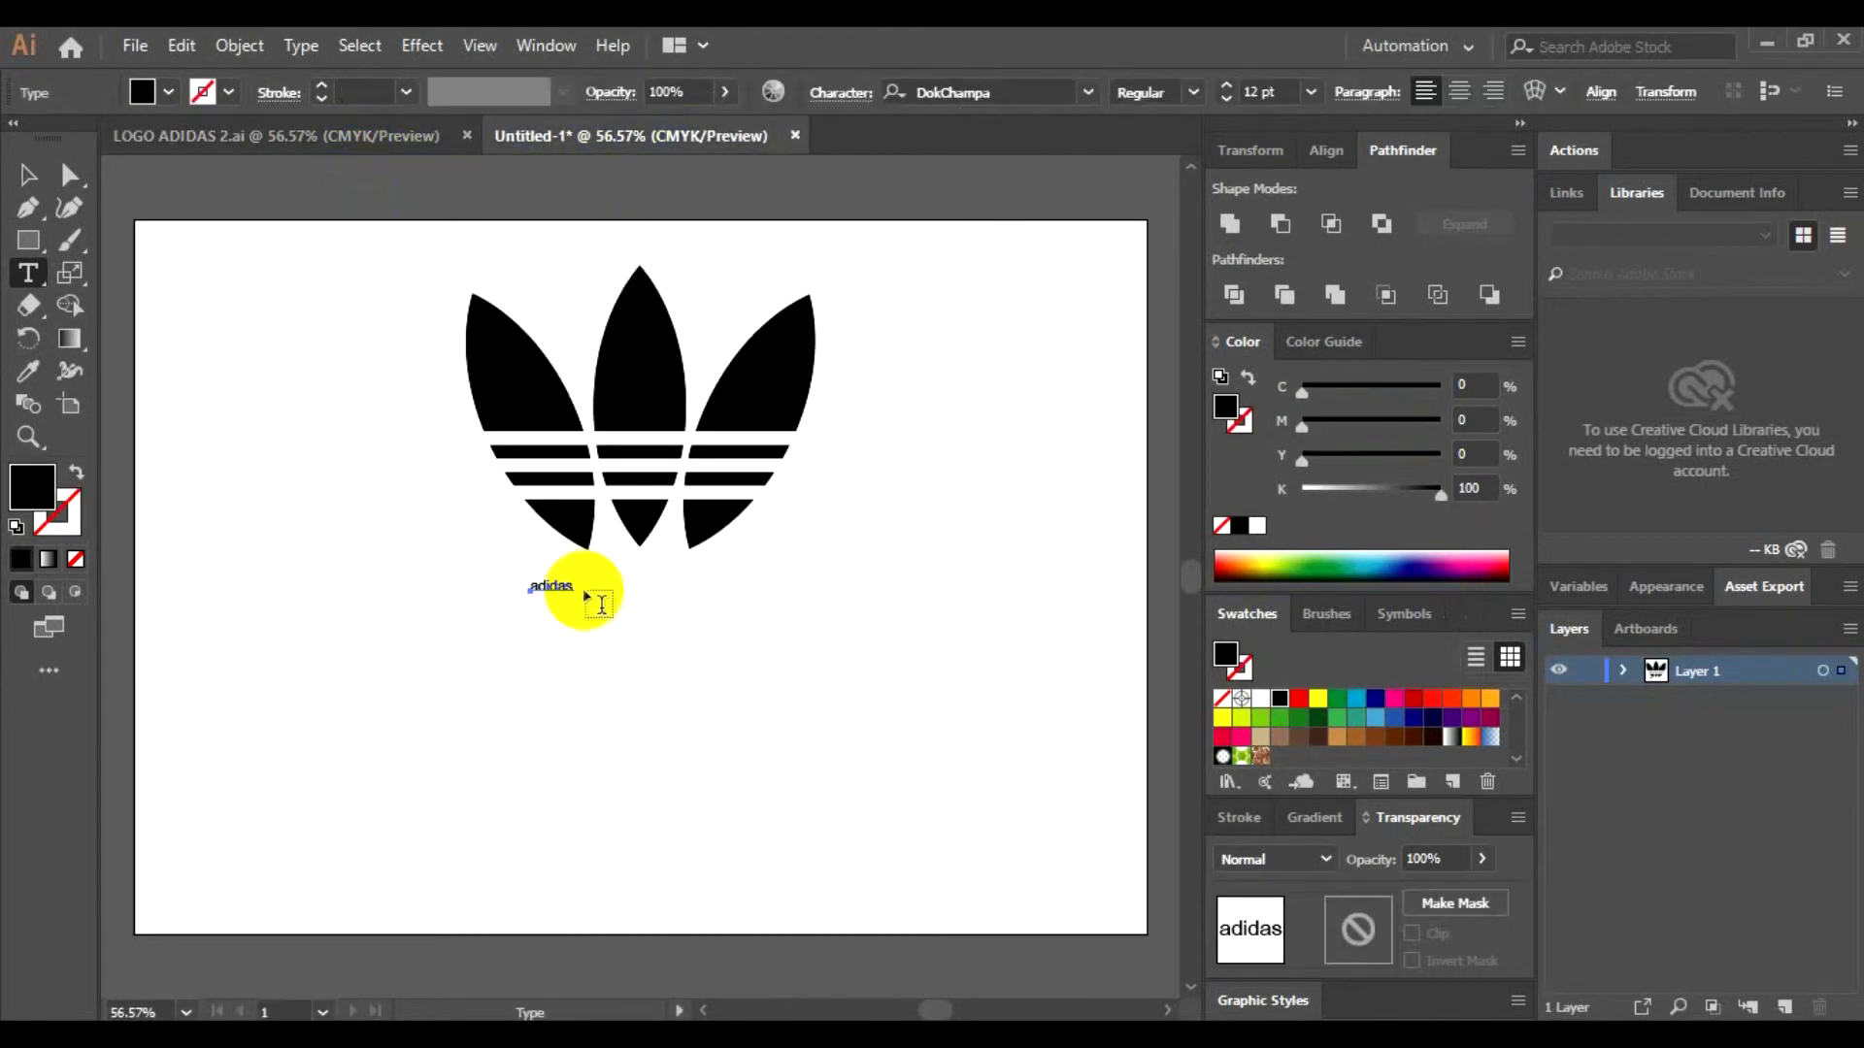
drag(574, 586, 529, 588)
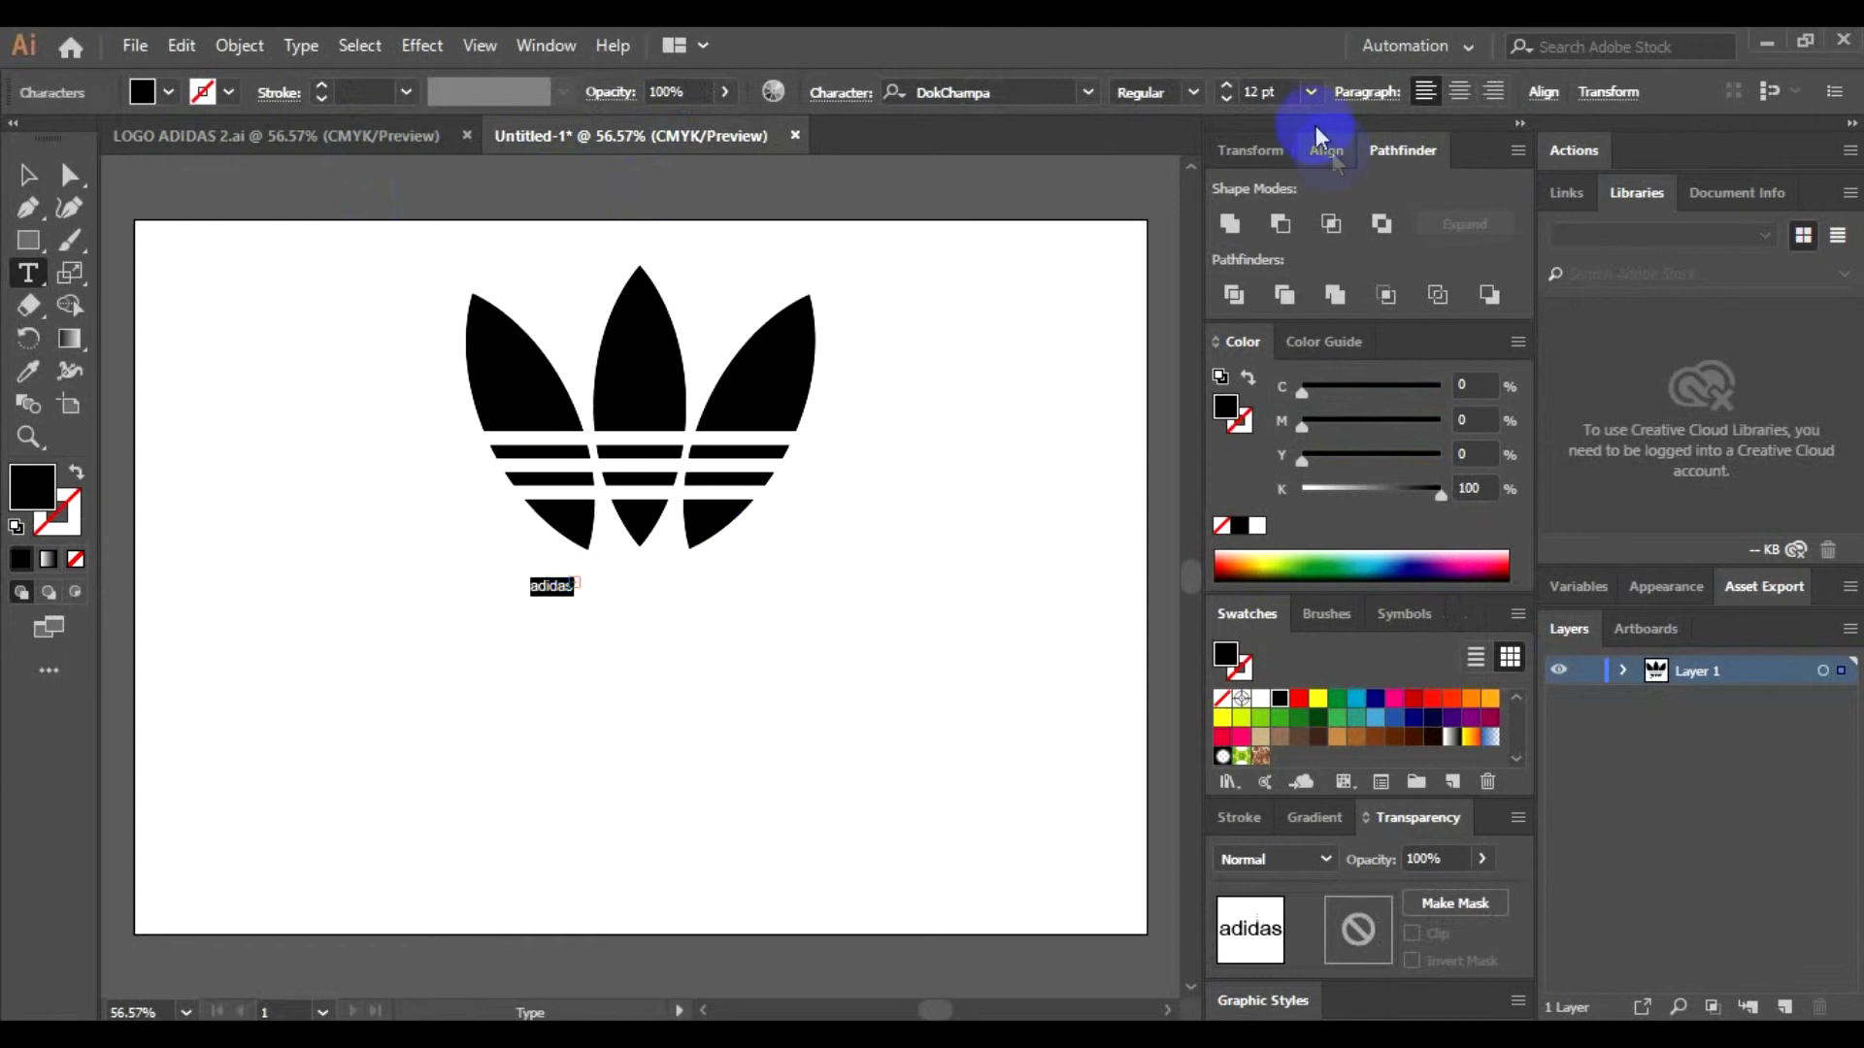
click(1310, 91)
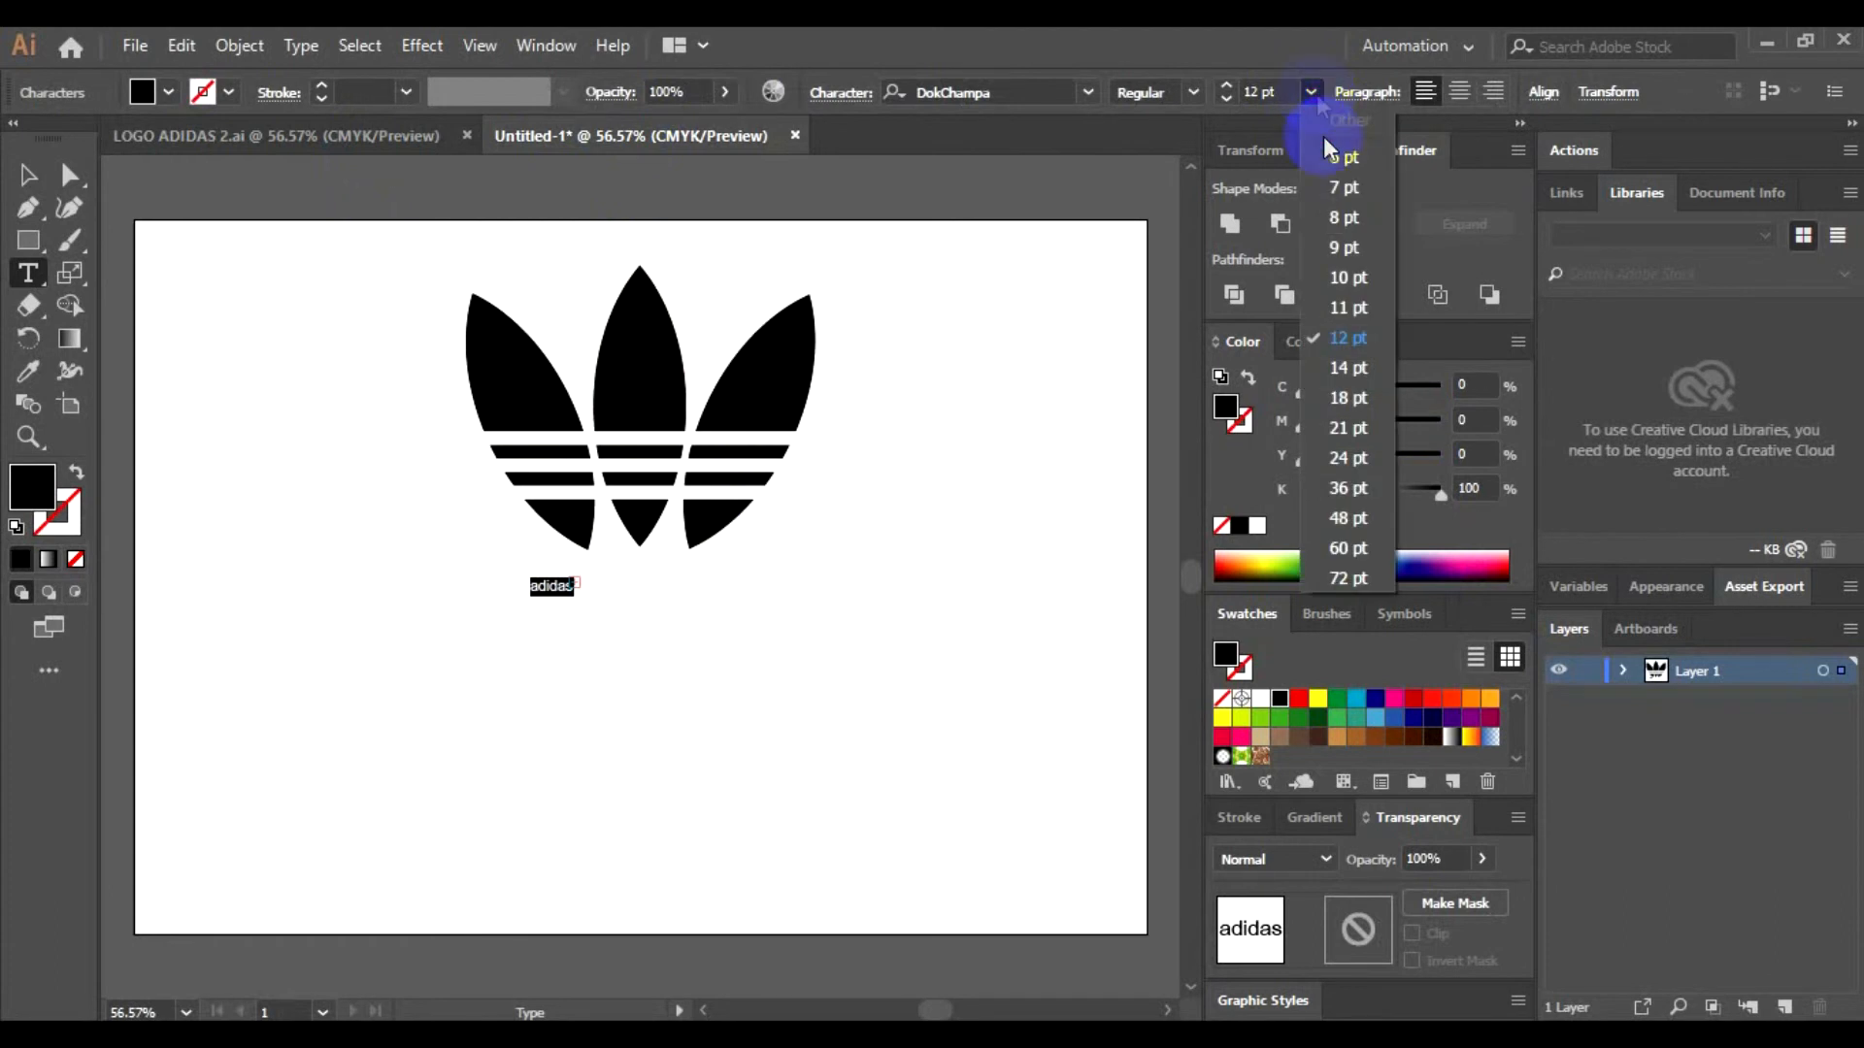
click(1349, 581)
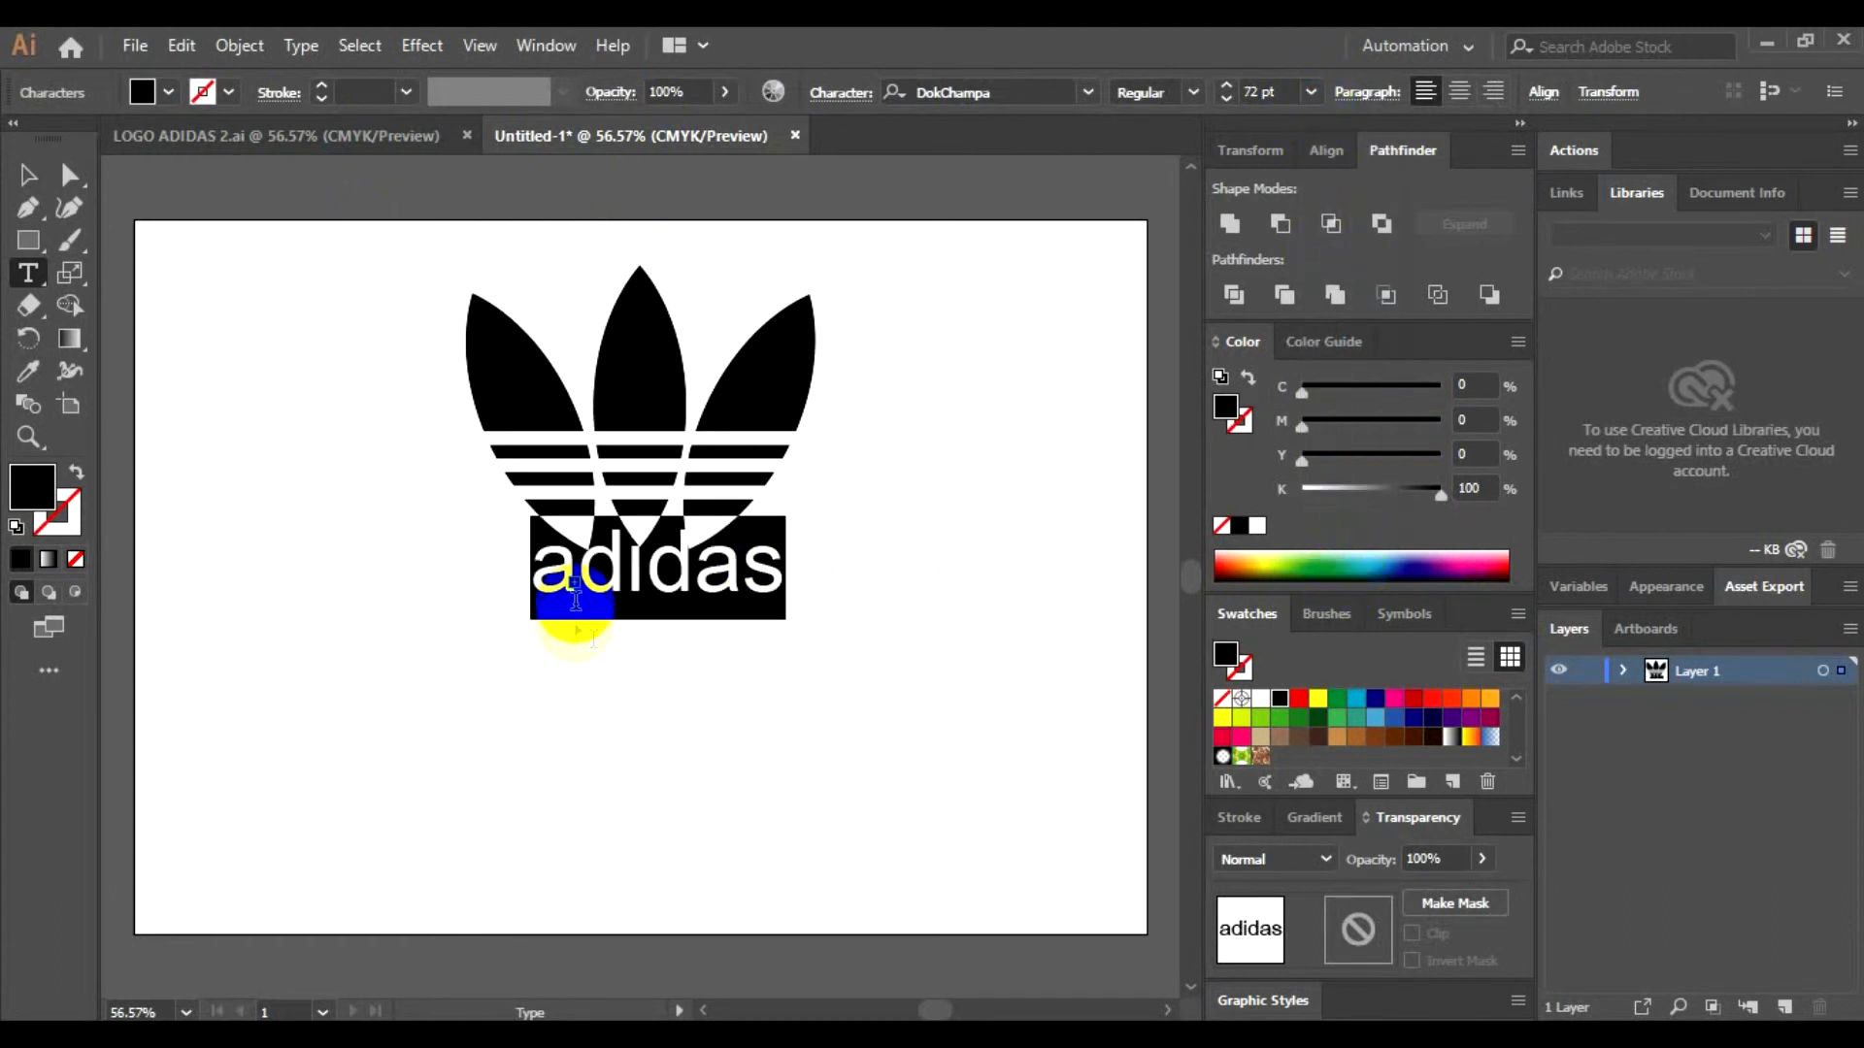
Step: Move the "adidas" text down to just below the petal tips and delete the stray empty text object over its first letters
click(27, 175)
click(629, 586)
drag(650, 597, 647, 633)
click(825, 594)
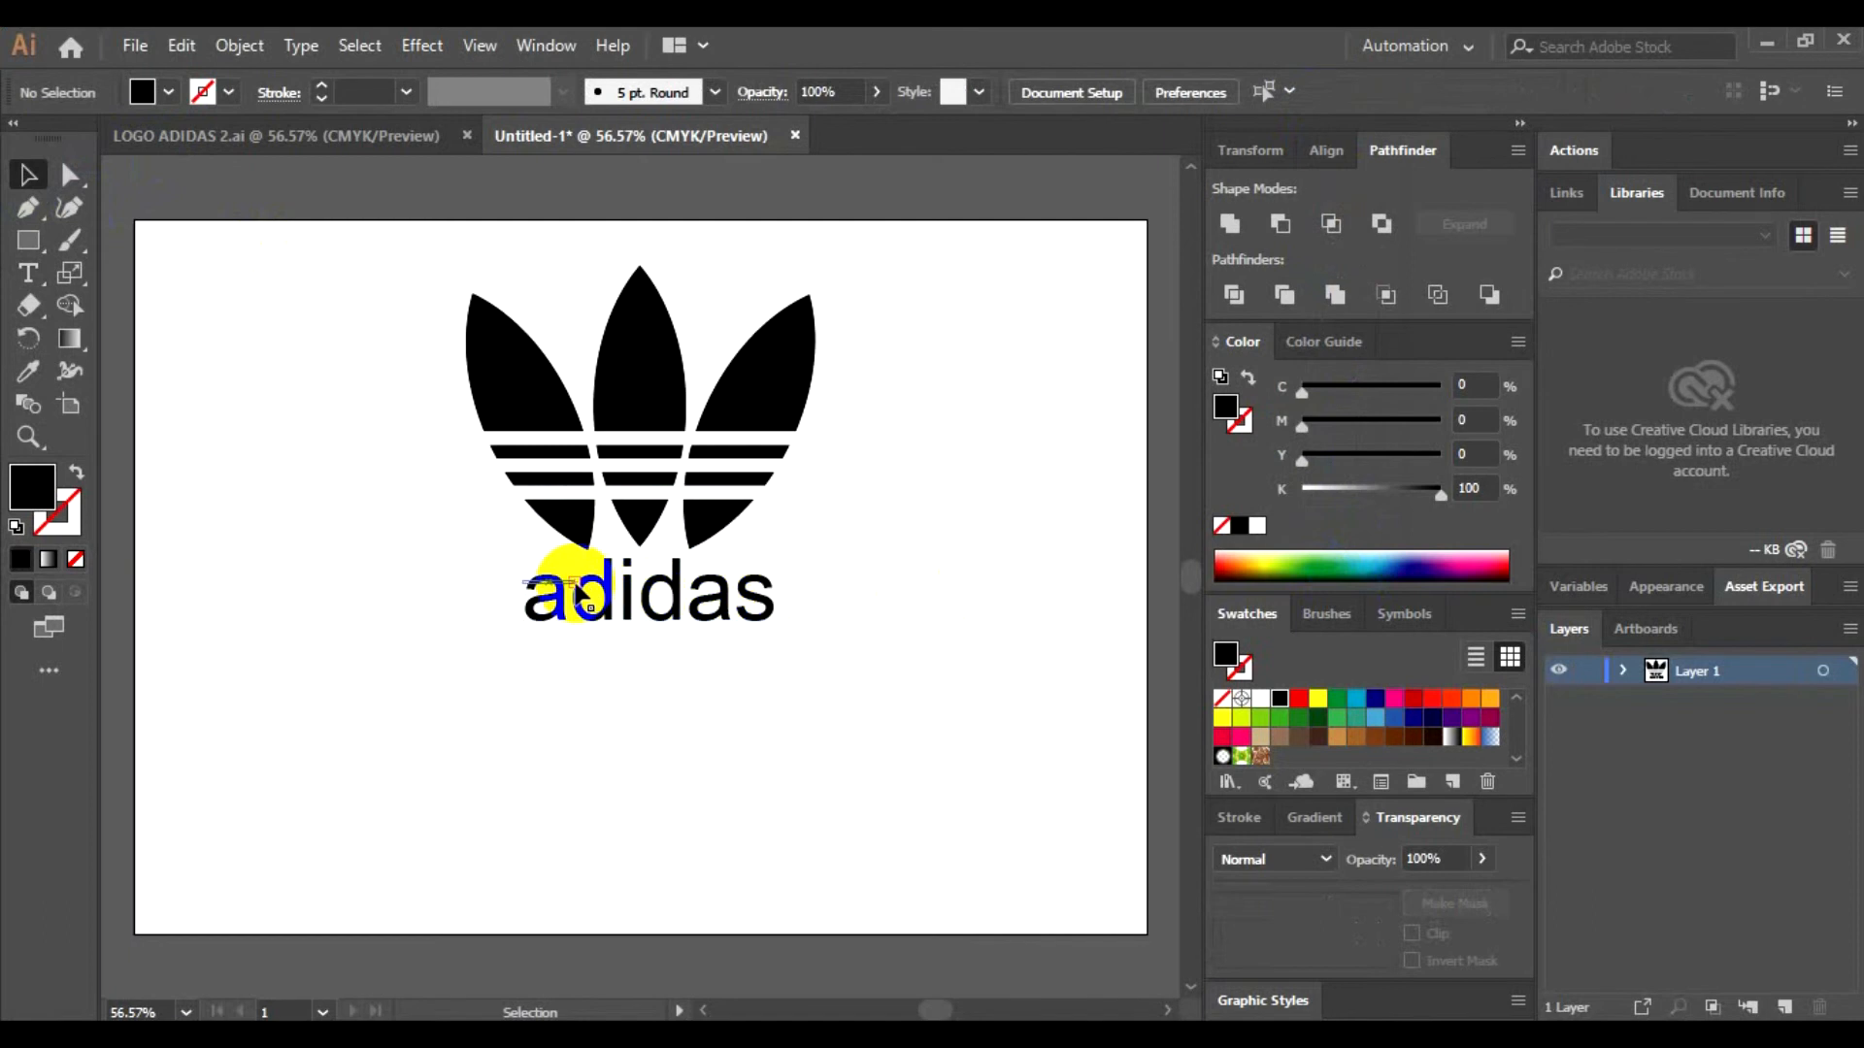
click(574, 592)
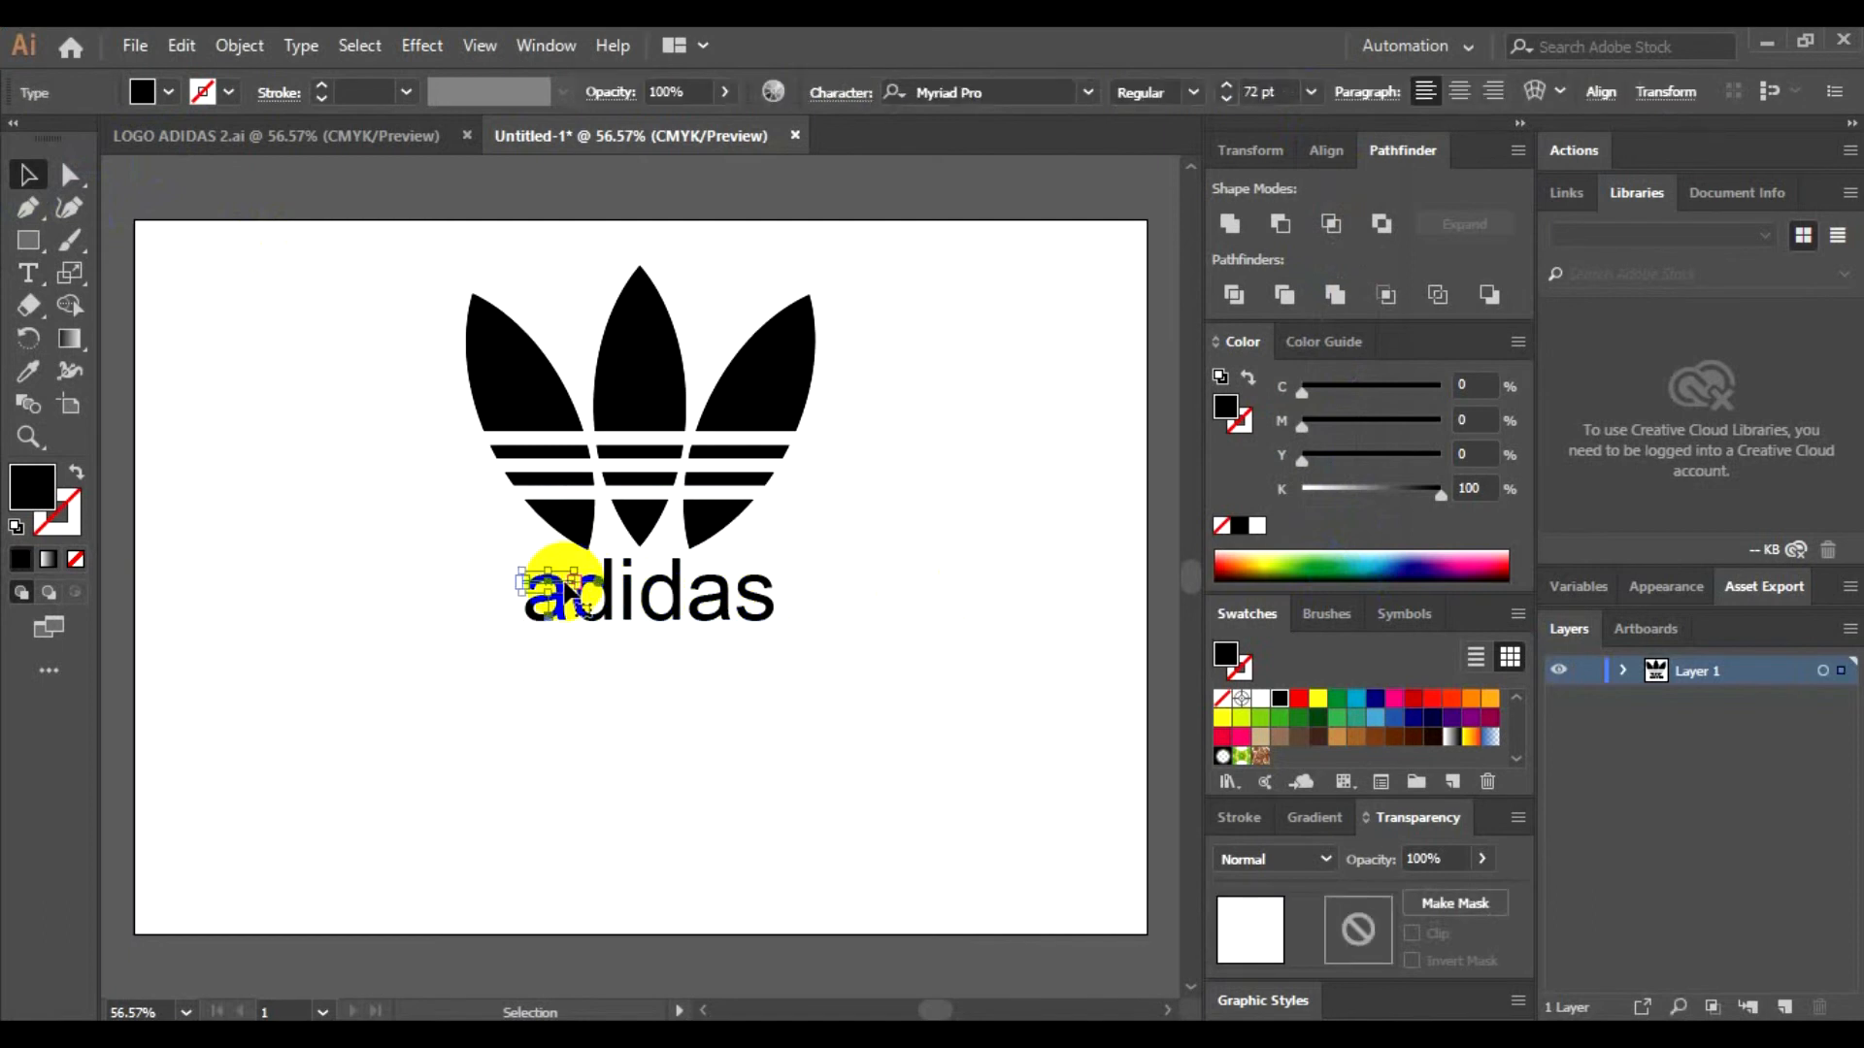
click(582, 655)
Step: Compare the new logo's wordmark with the one in LOGO ADIDAS 2.ai
click(194, 143)
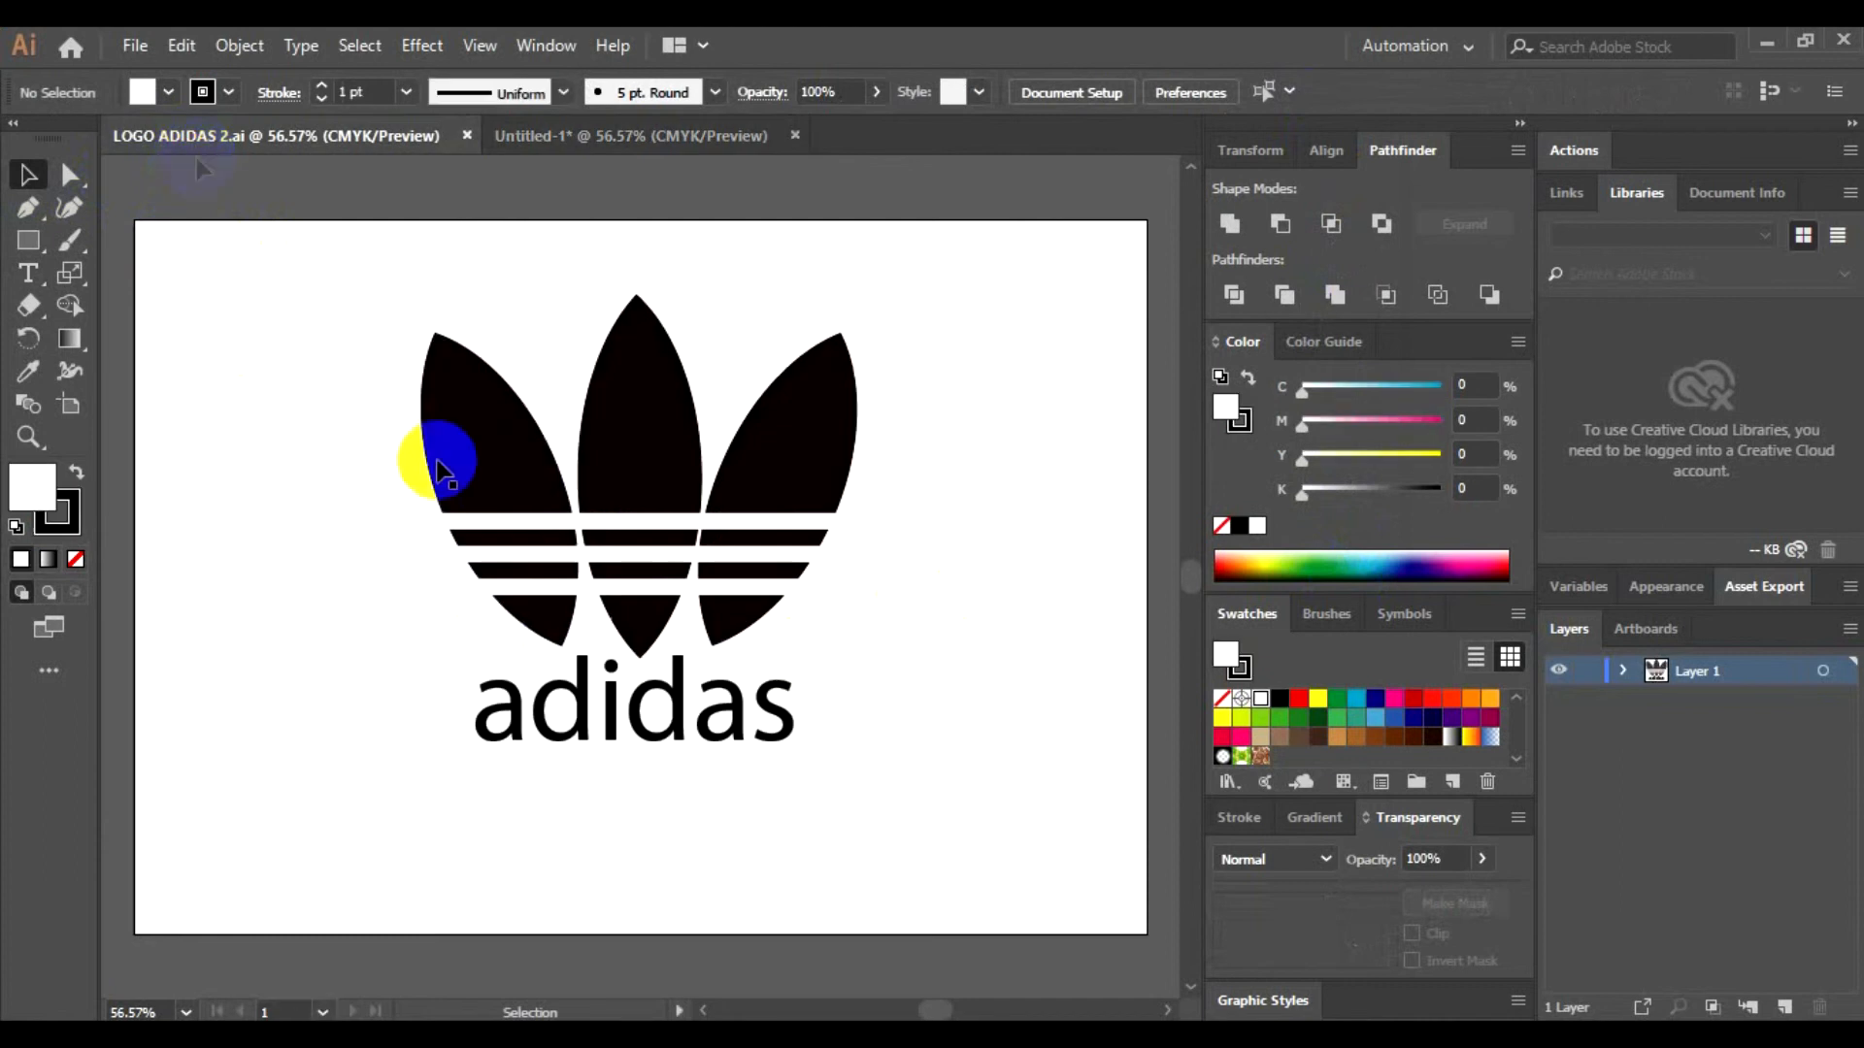
click(691, 221)
click(653, 136)
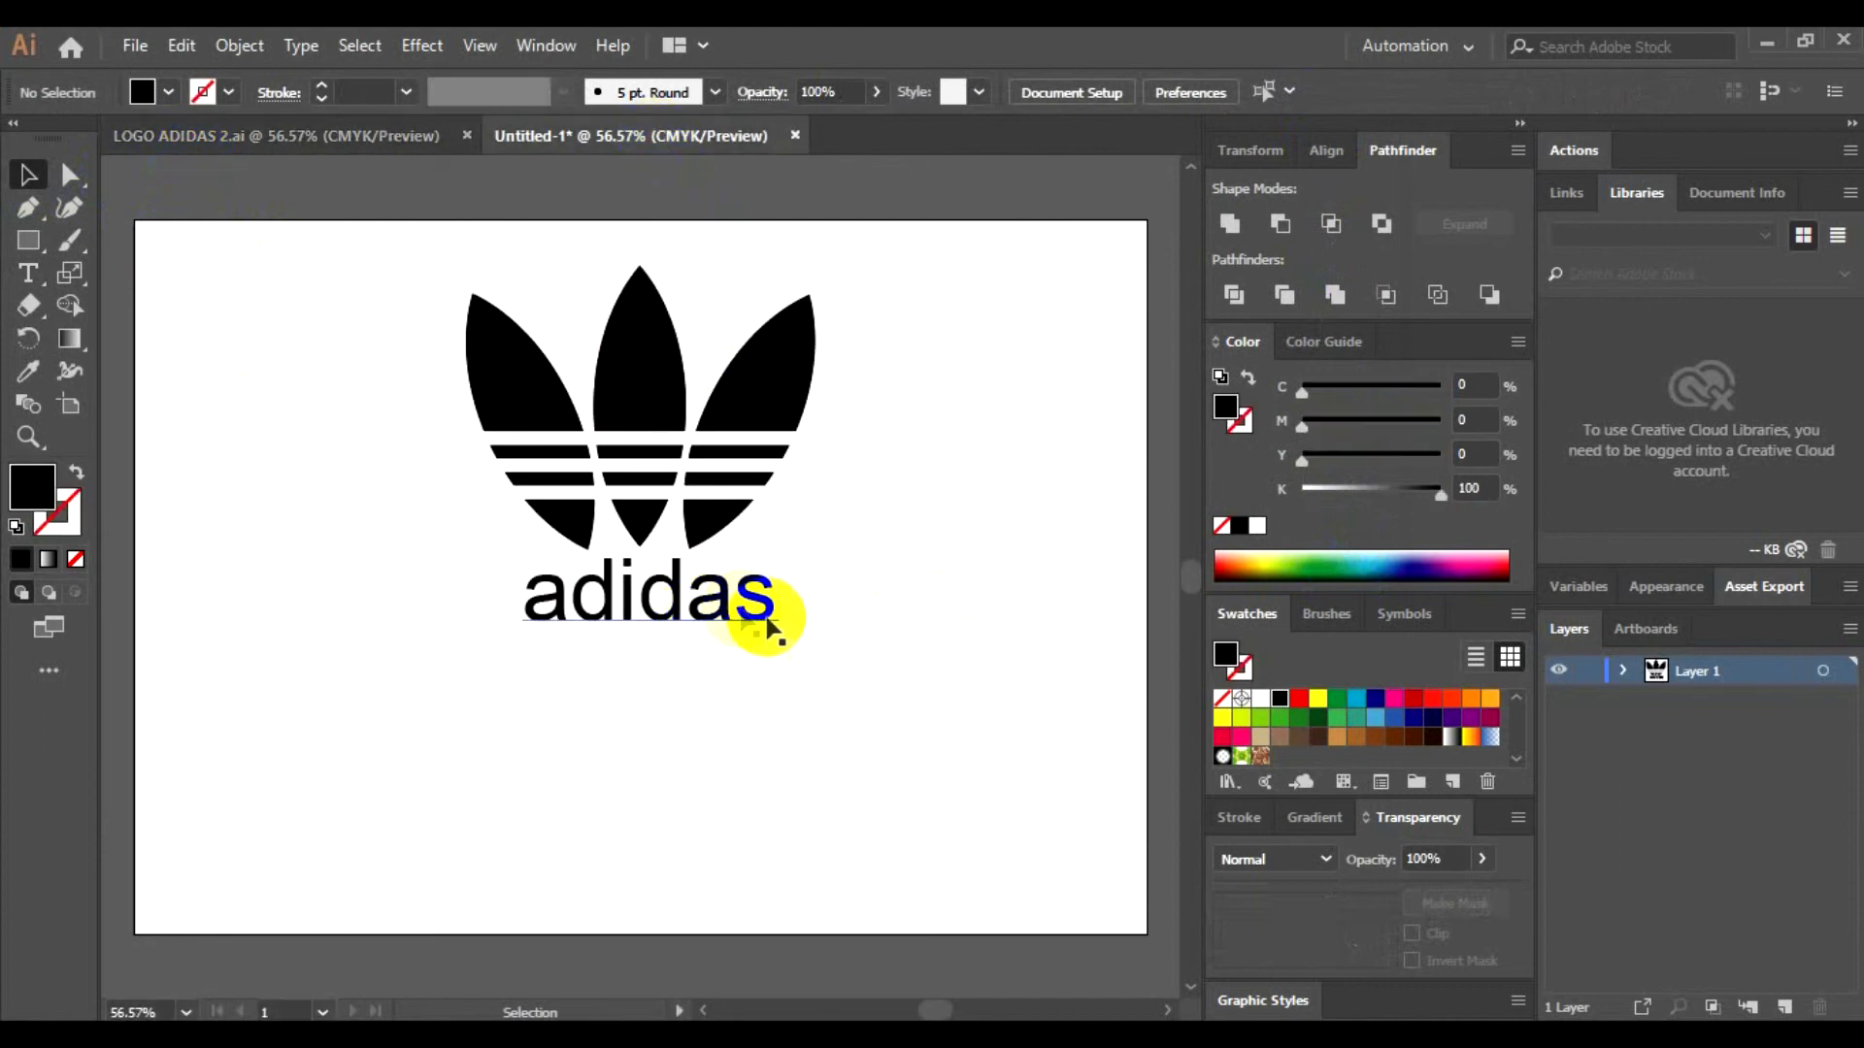
double_click(767, 607)
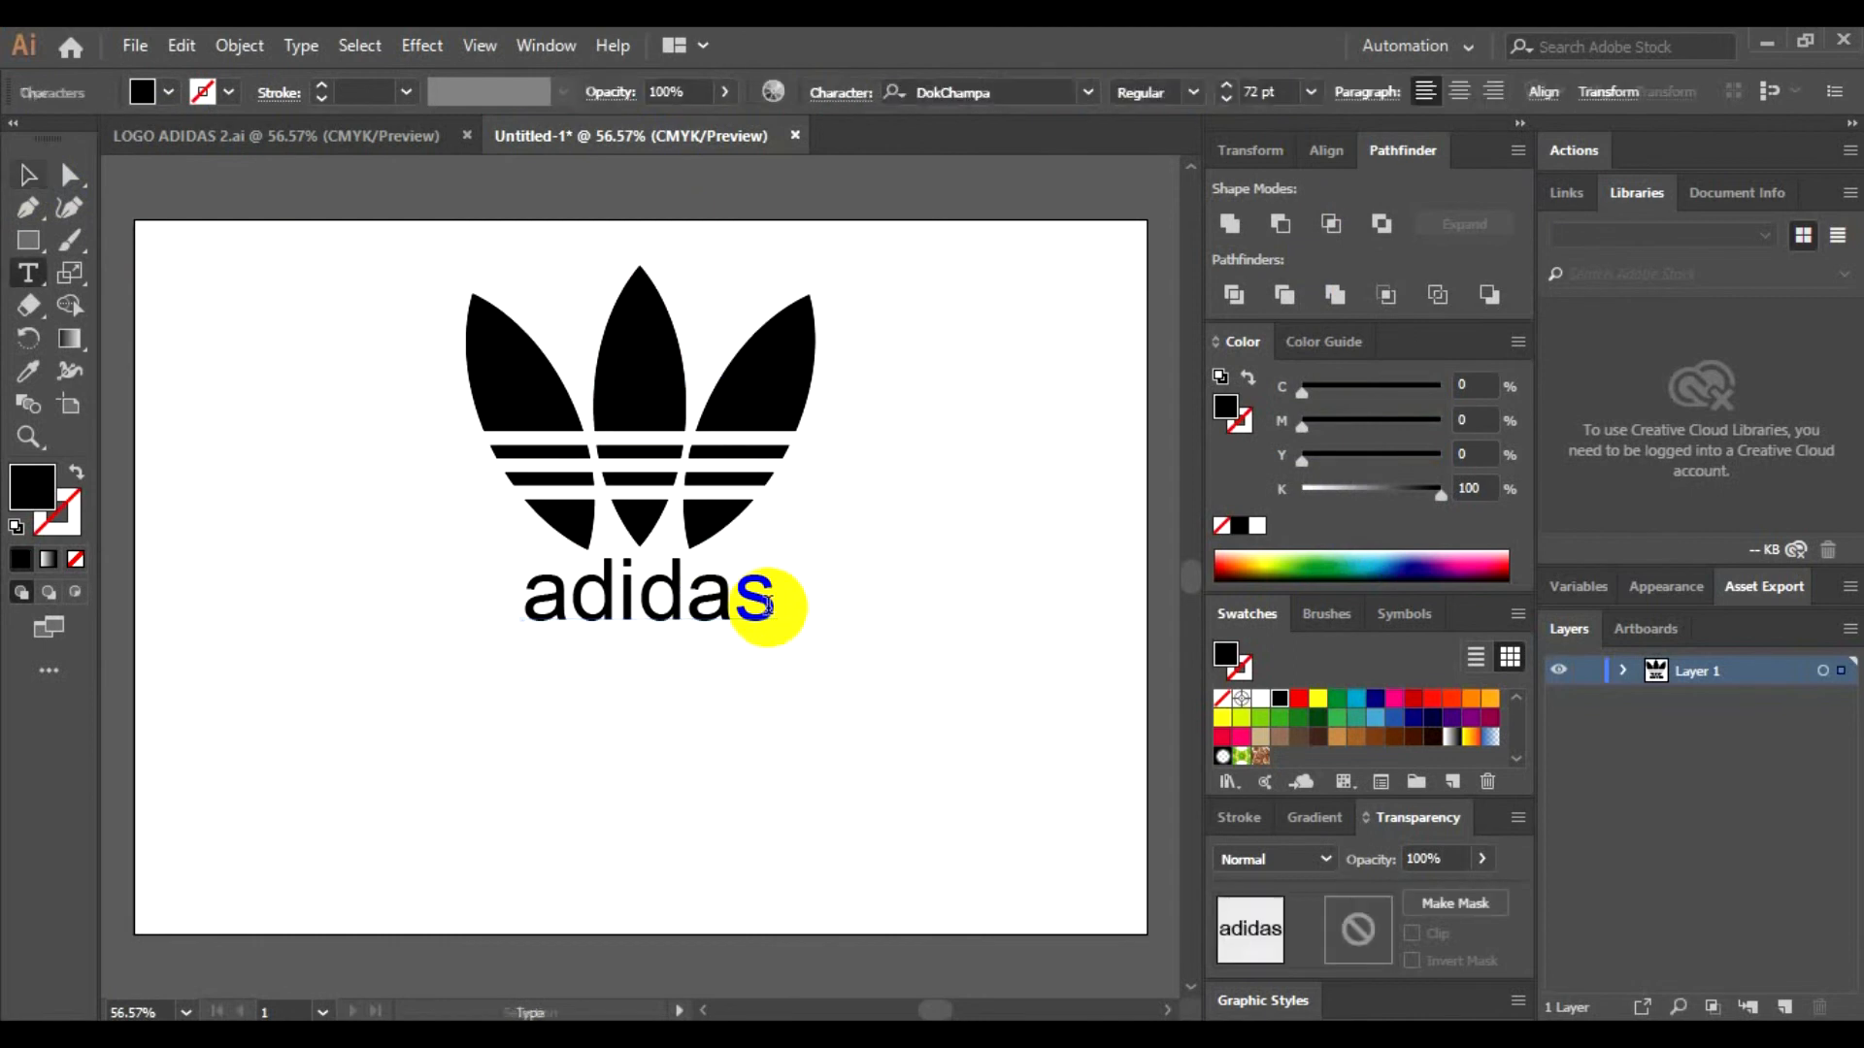
drag(774, 609, 516, 603)
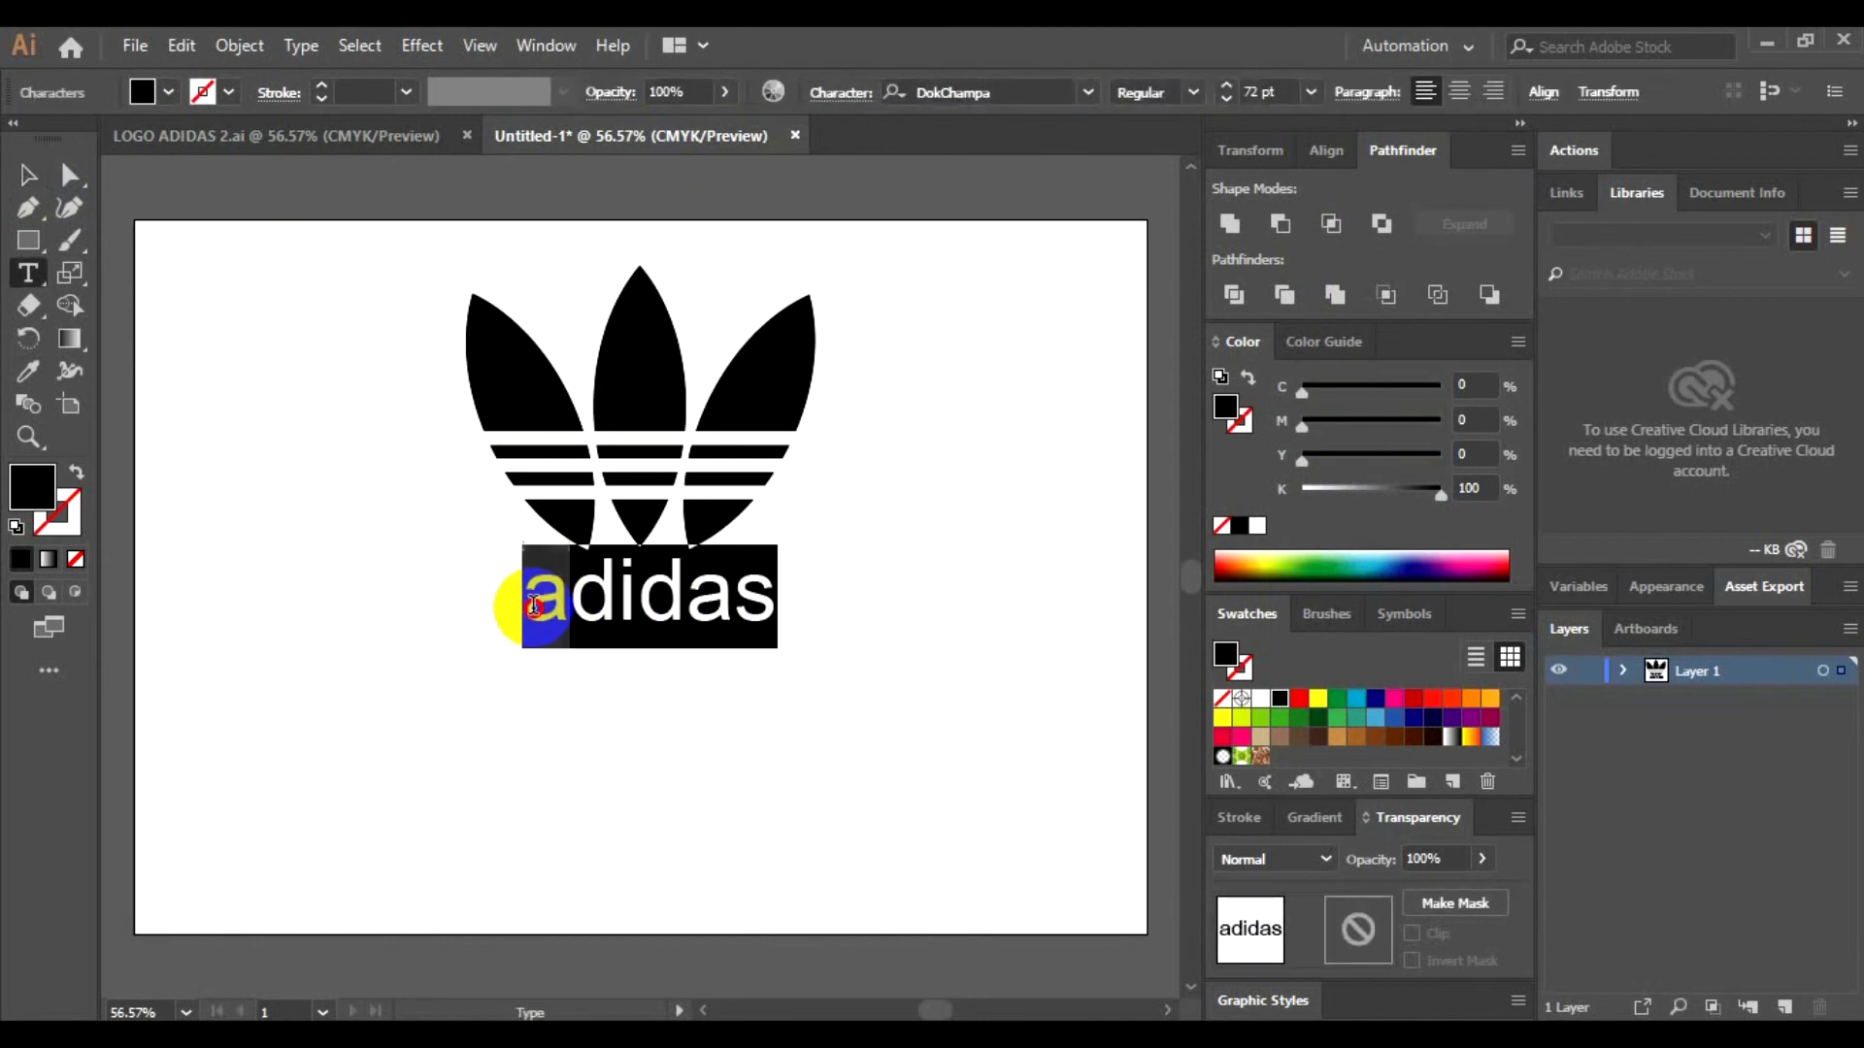
click(528, 608)
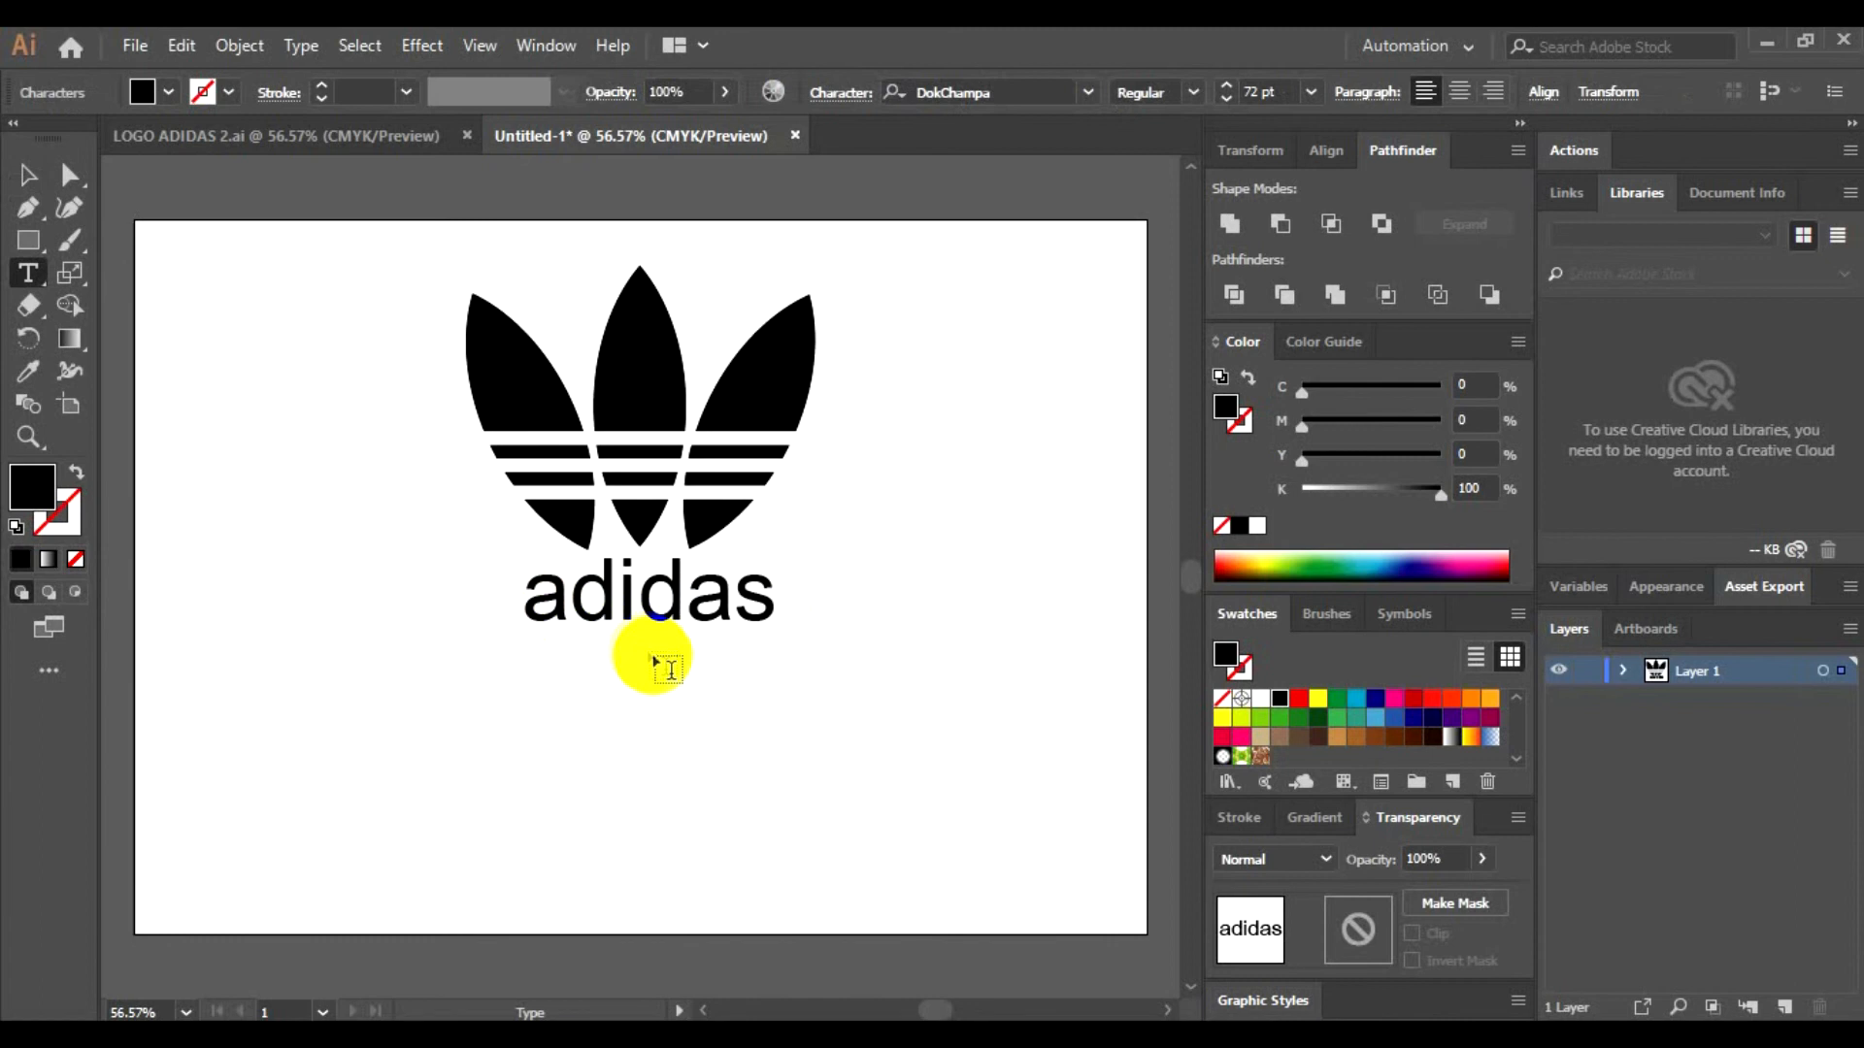
click(29, 177)
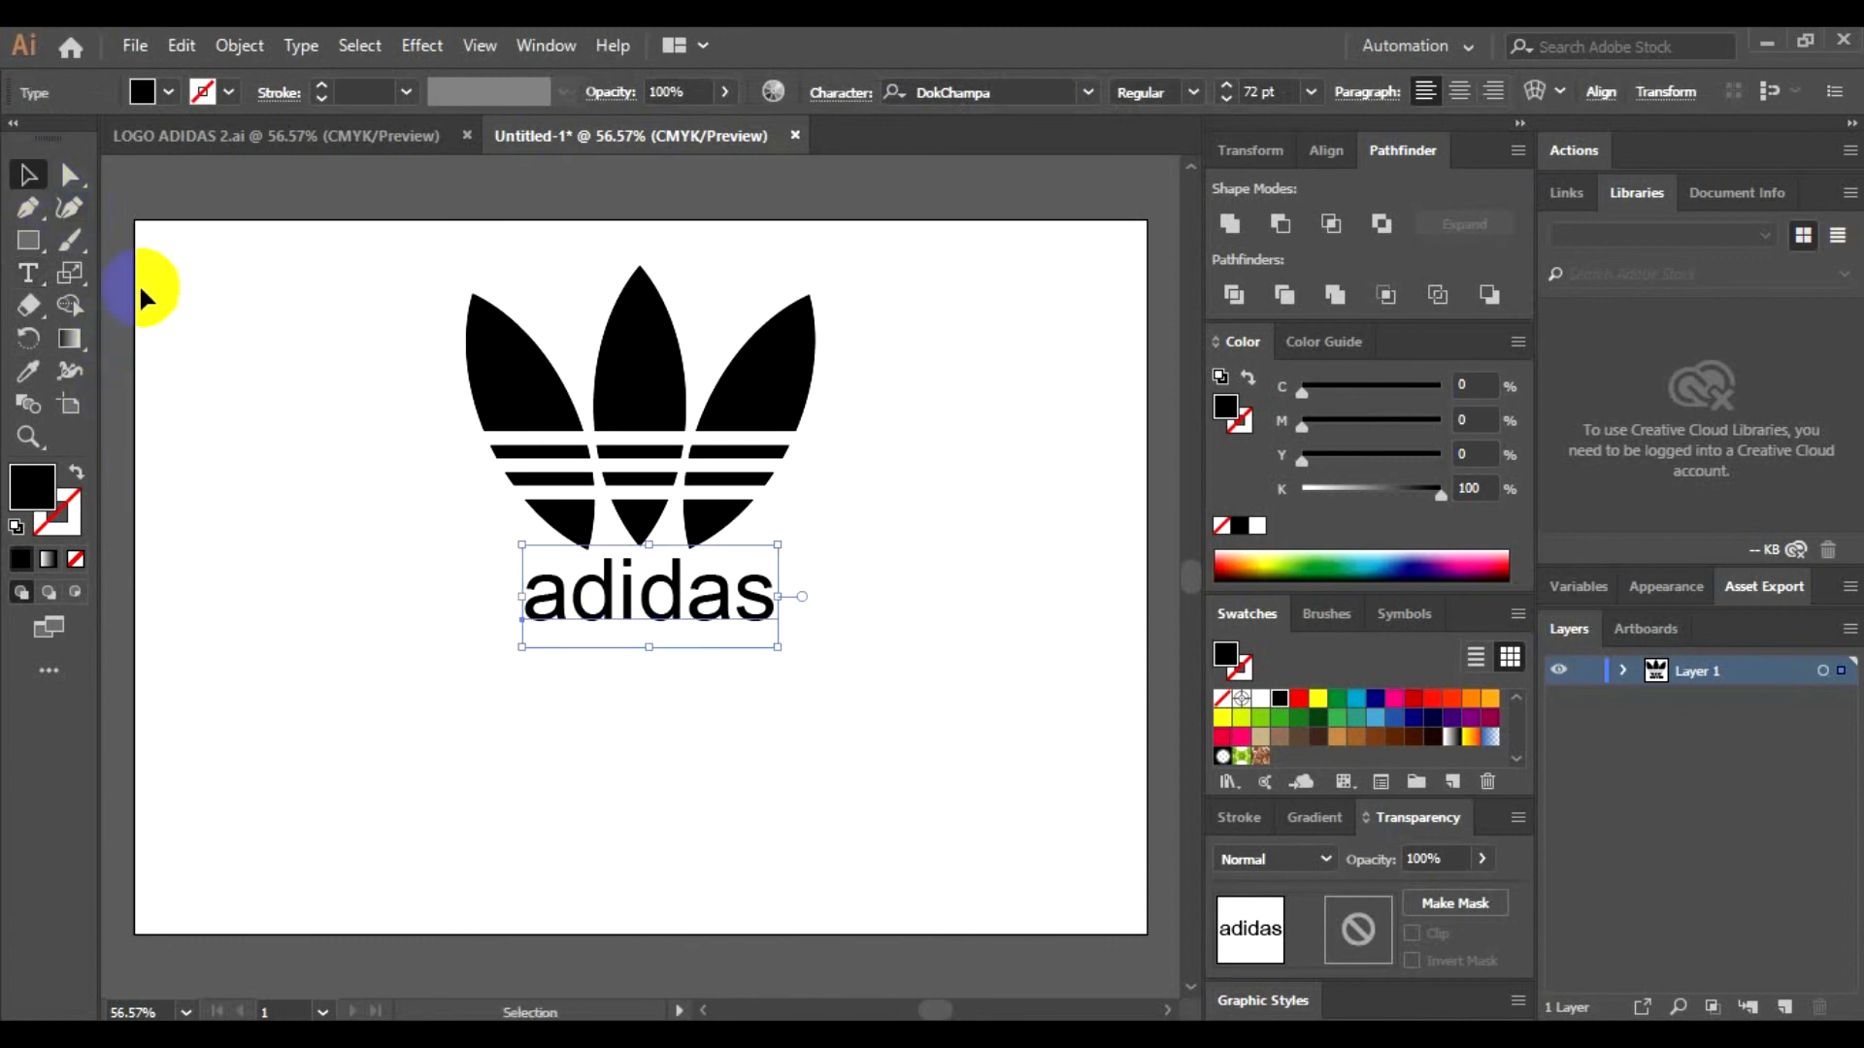
click(820, 568)
Step: Group the petals, white stripes and "adidas" text into one object
drag(350, 272, 904, 714)
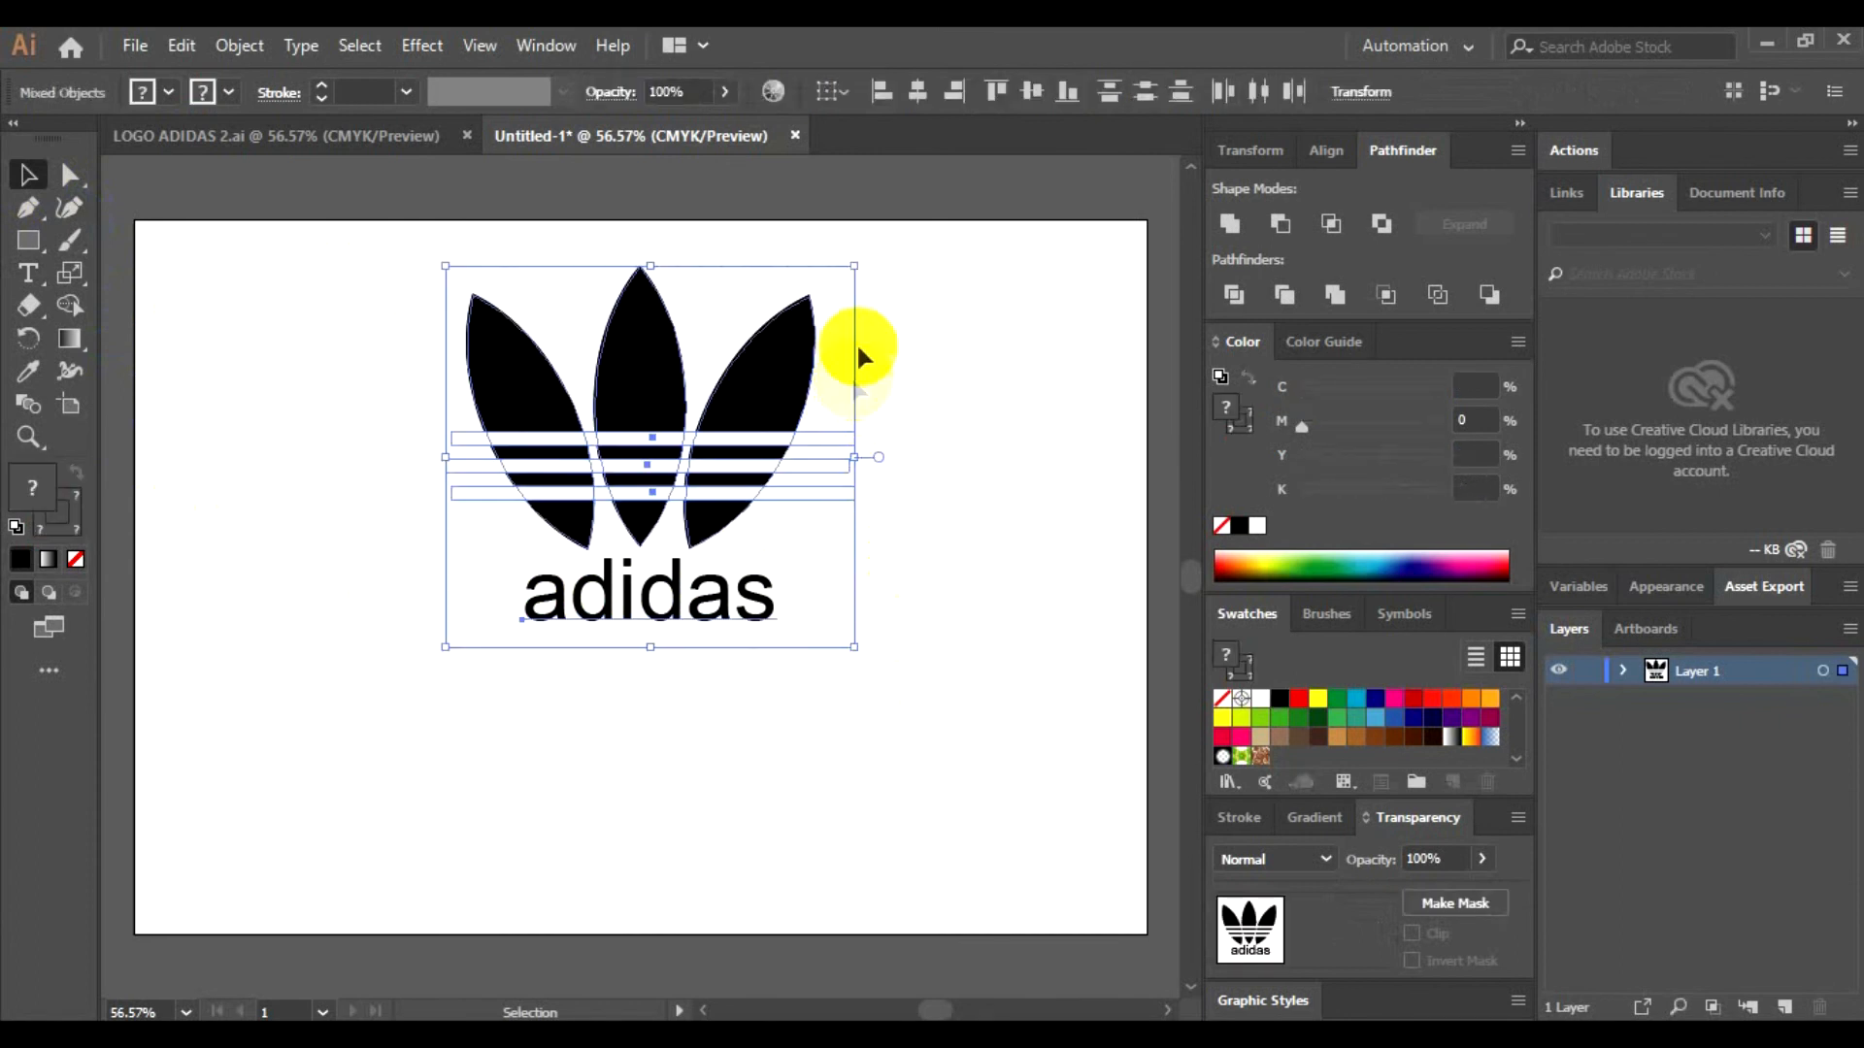
right_click(854, 274)
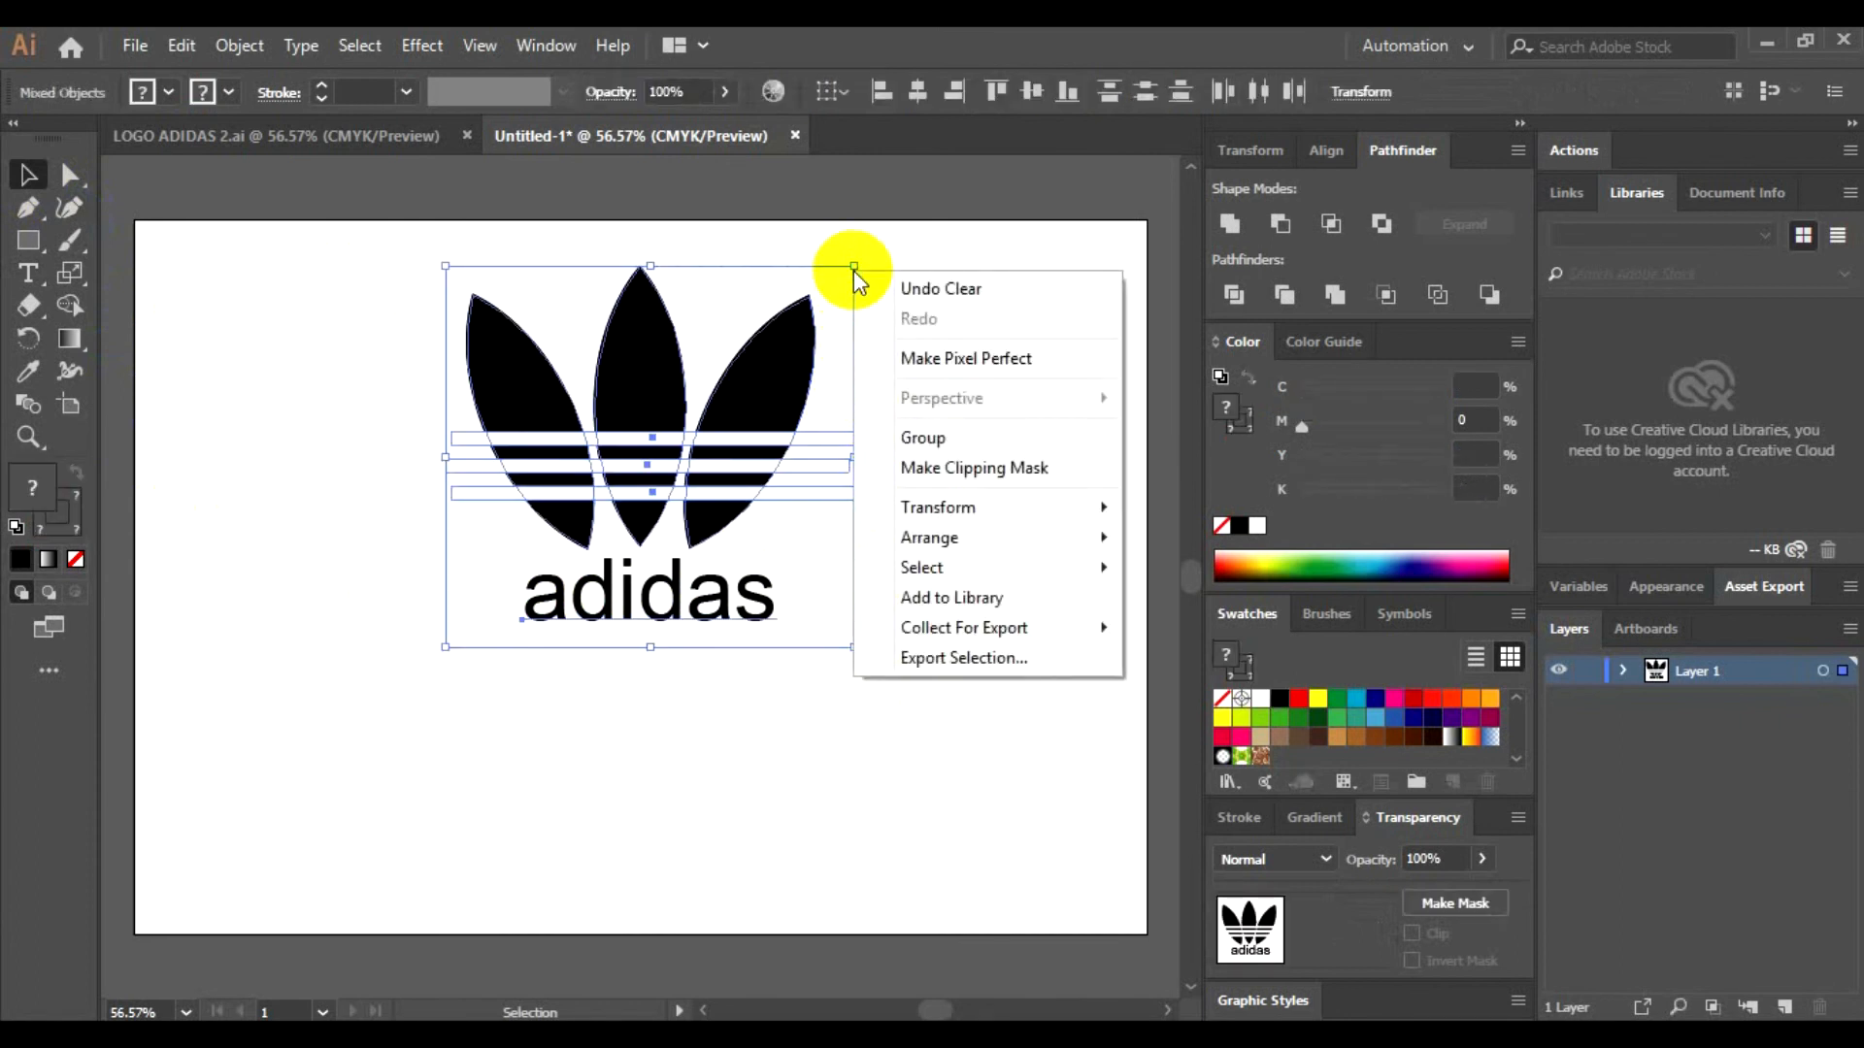
click(930, 435)
click(986, 587)
Step: Move the grouped logo down and slightly left, closer to the artboard's vertical middle, and leave it deselected
drag(811, 405, 744, 448)
click(924, 628)
click(1020, 539)
click(957, 508)
drag(926, 532, 929, 535)
click(939, 732)
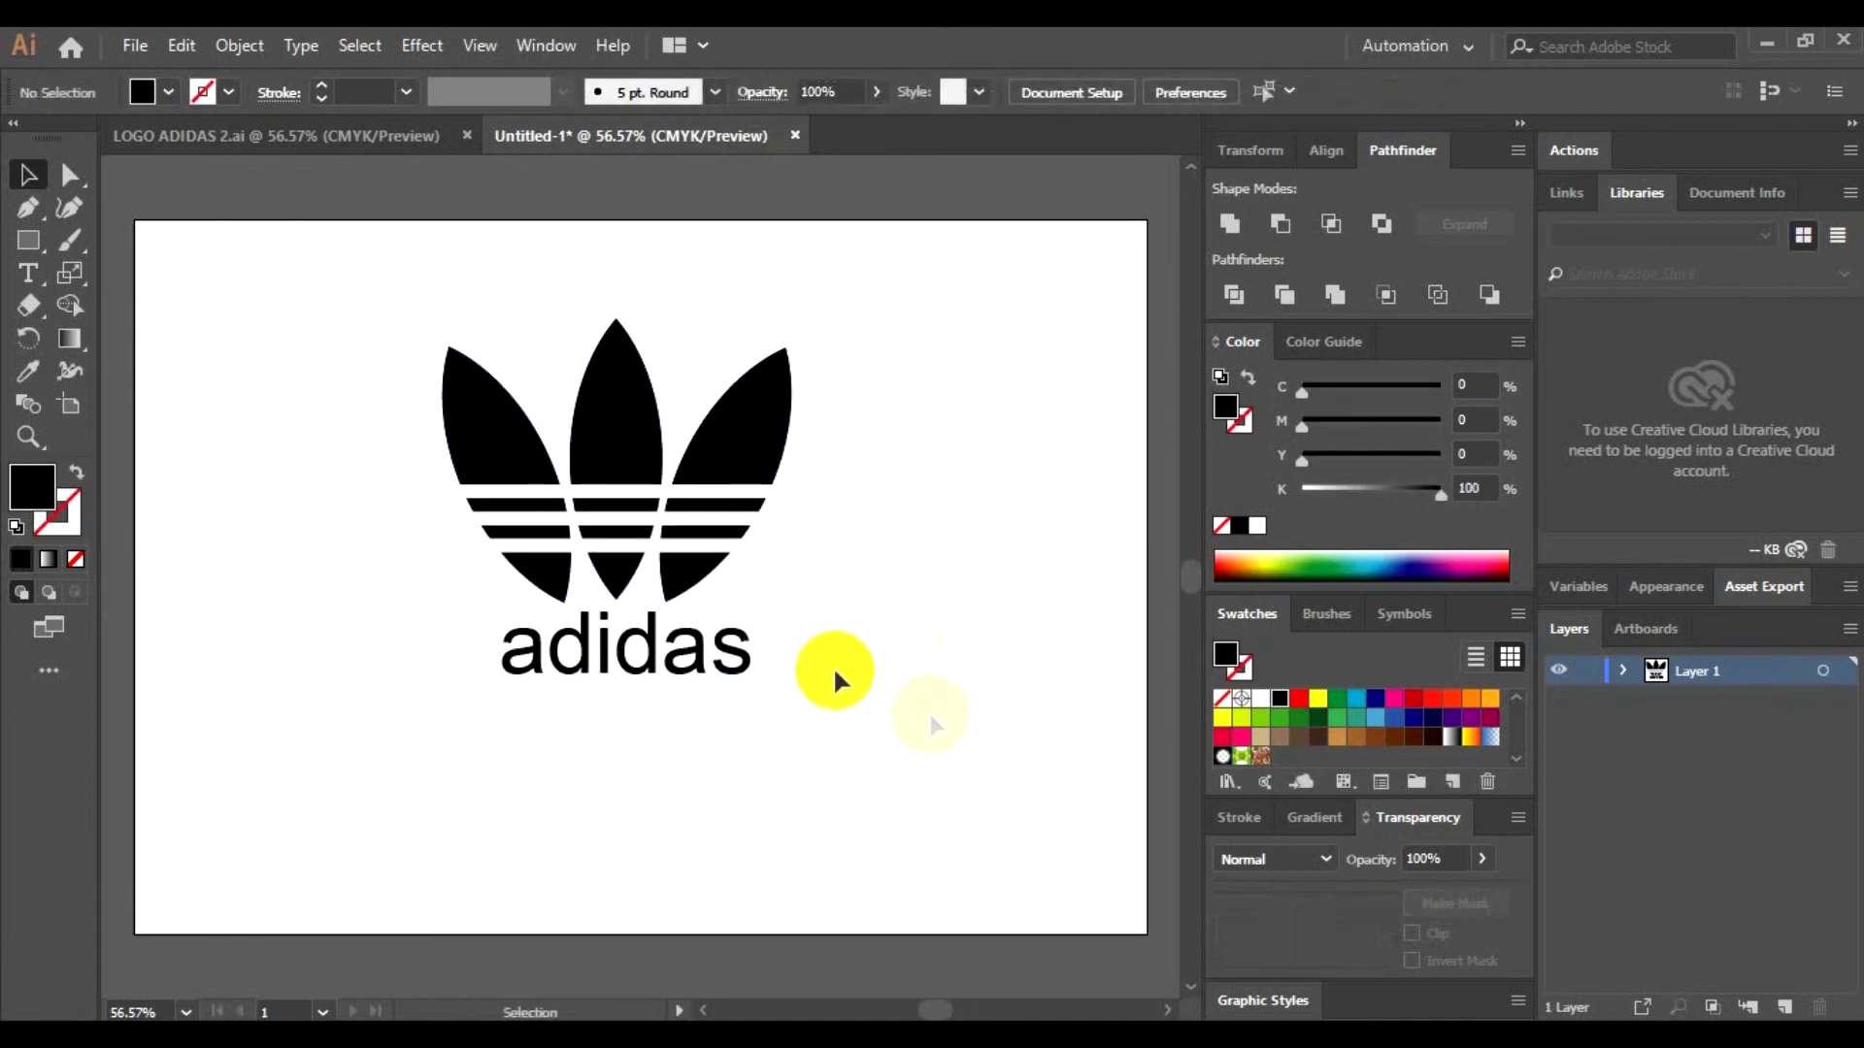